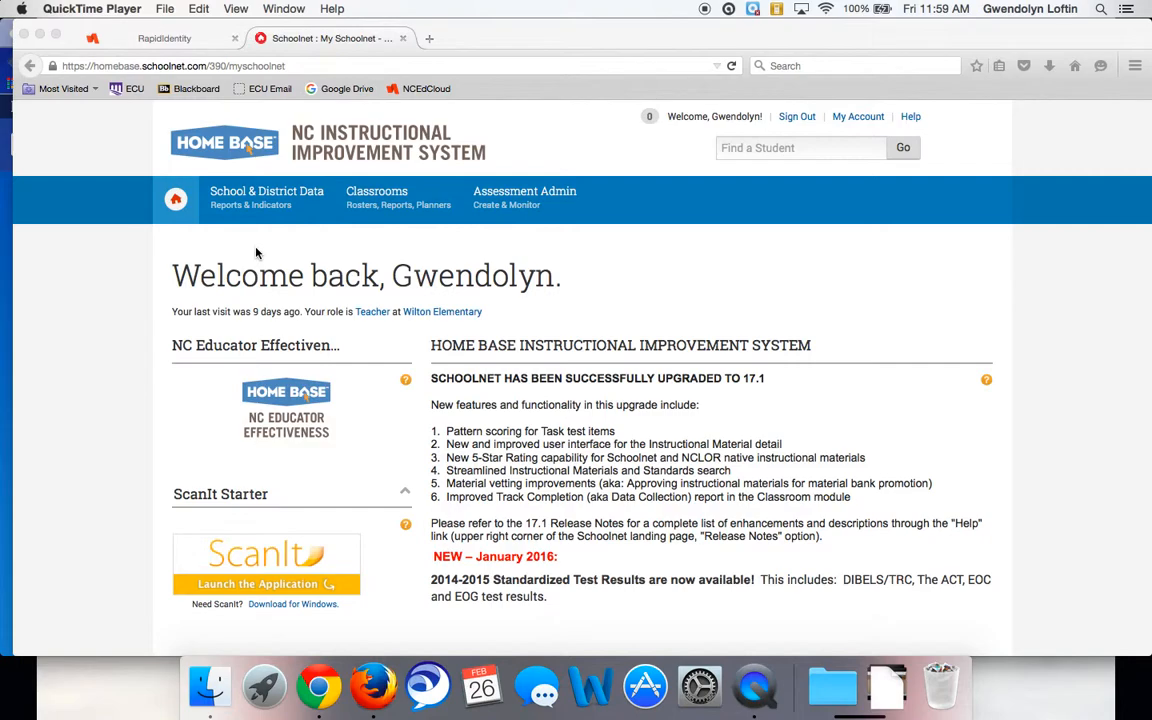
Start creating a manual test from the assessment tools and name it "Reading Passage Practice"
{"action": "left_click", "coordinate": [510, 200]}
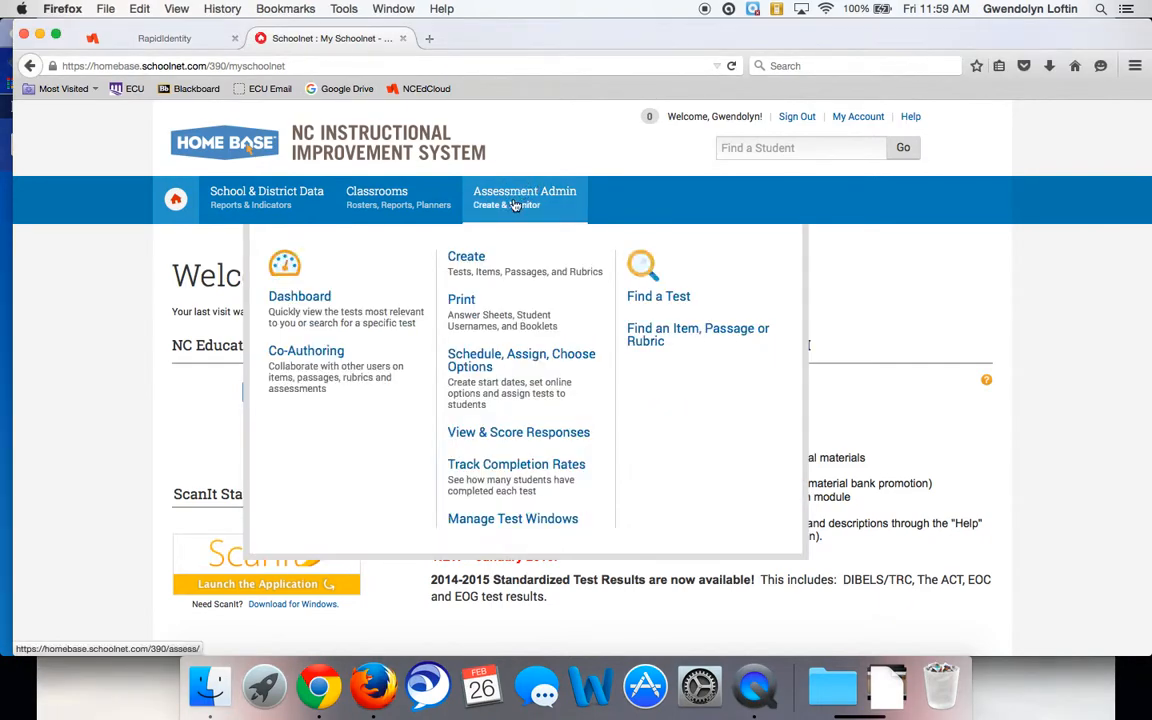
{"action": "left_click", "coordinate": [466, 258]}
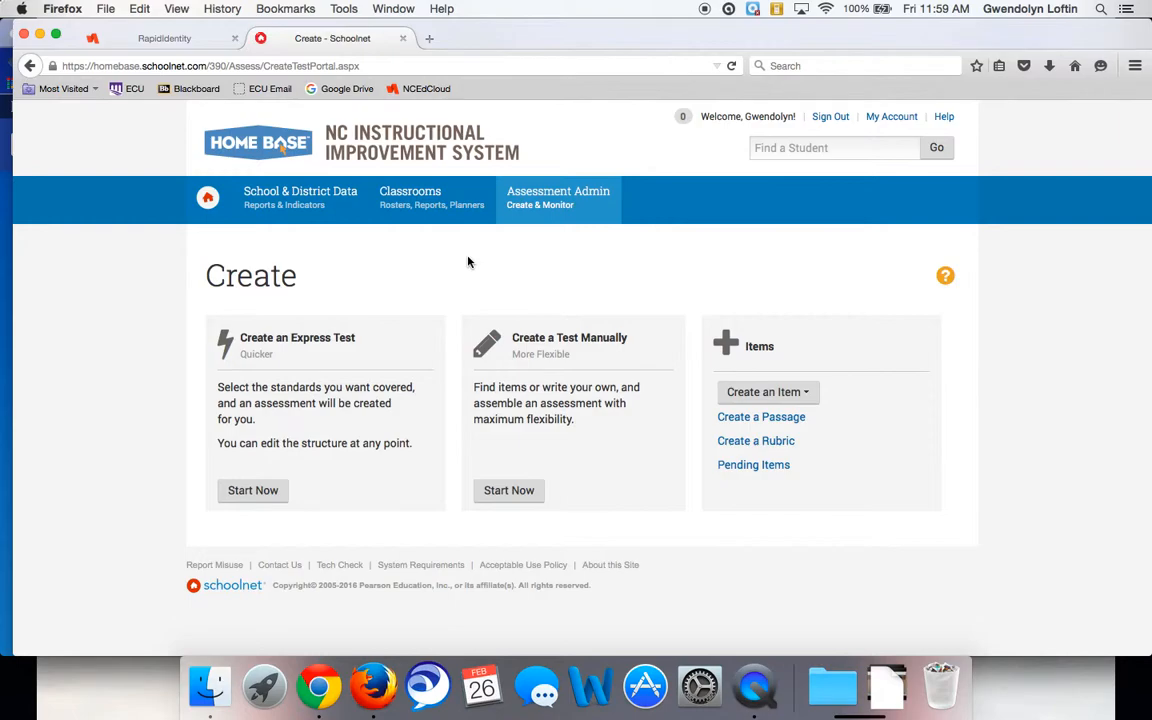
{"action": "left_click", "coordinate": [509, 491]}
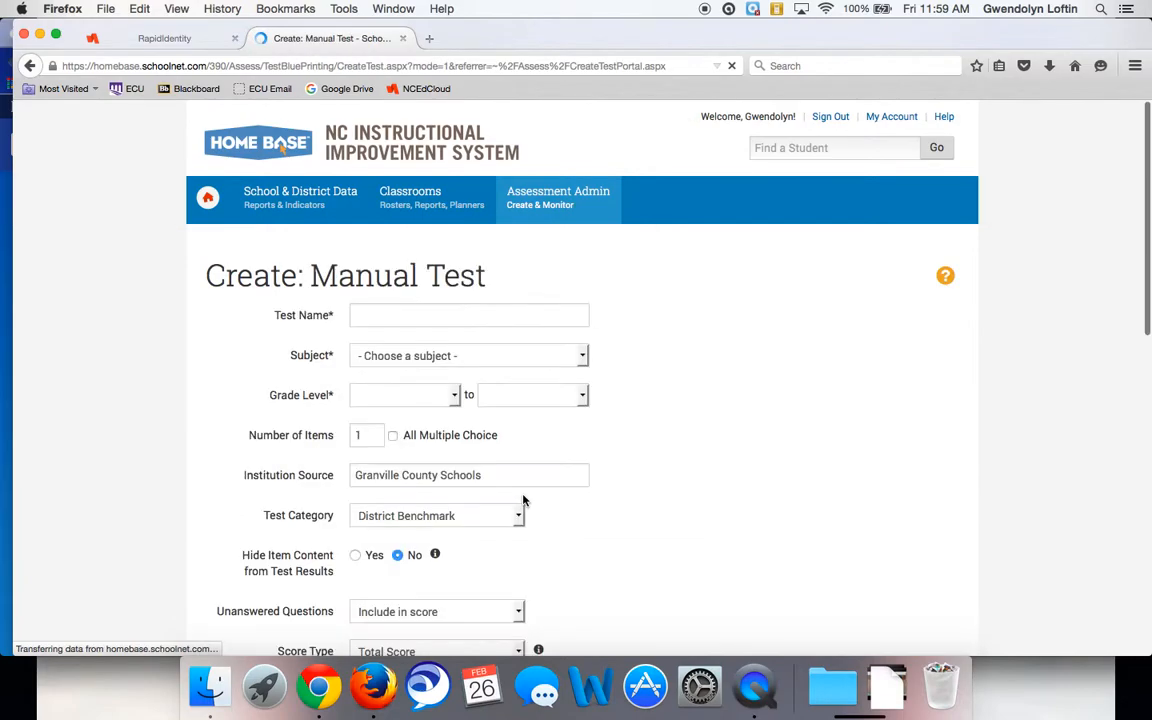
{"action": "left_click", "coordinate": [383, 312]}
{"action": "type", "text": "Reading "}
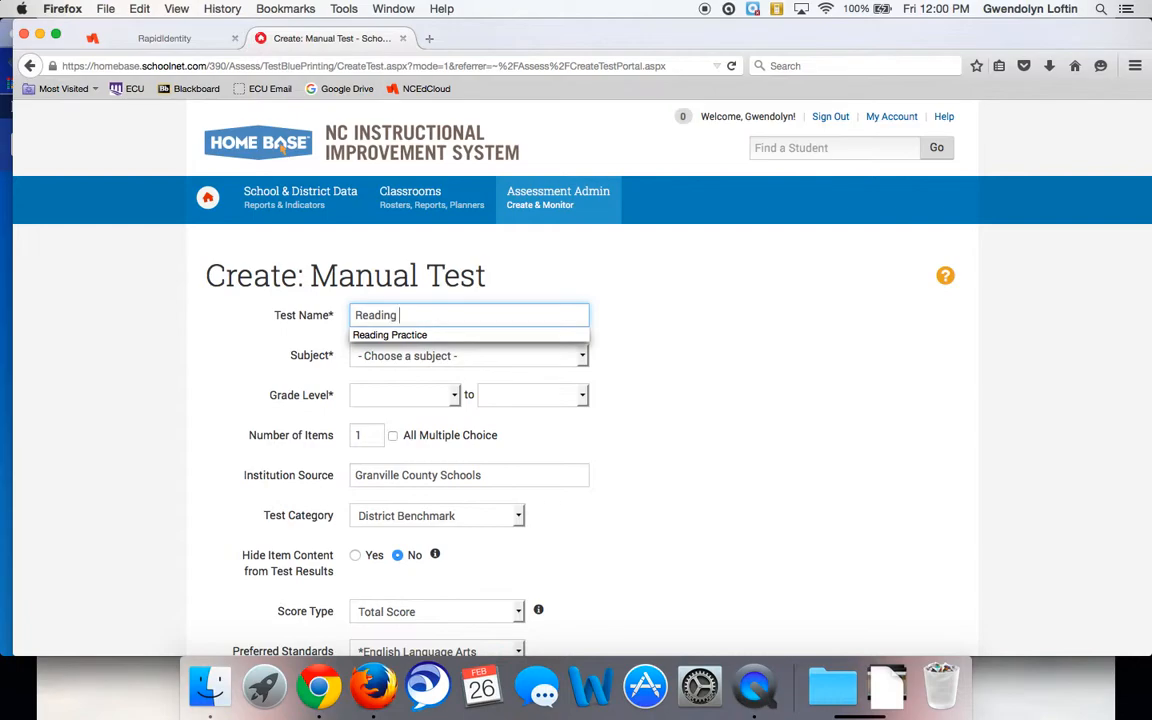
{"action": "type", "text": "Passage Practice"}
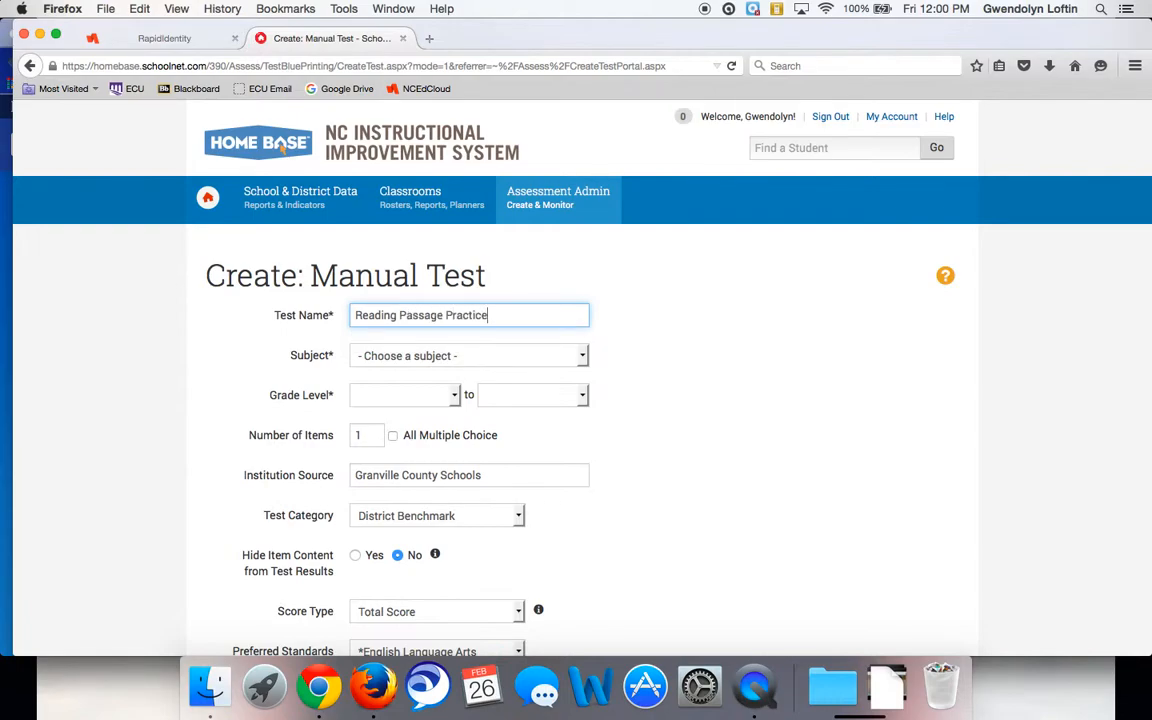
Set the test's subject to English Language and Literature, grade level to 04 - Fourth Grade, and number of items to 10
{"action": "left_click", "coordinate": [411, 355]}
{"action": "left_click", "coordinate": [466, 540]}
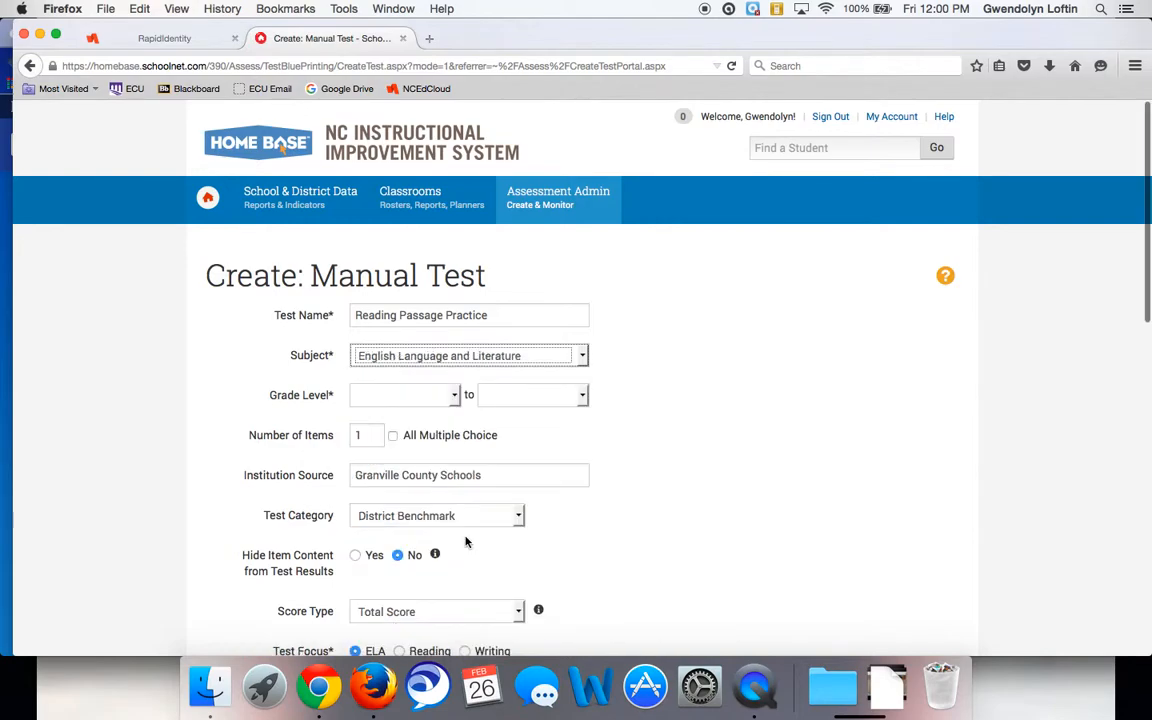
{"action": "left_click", "coordinate": [390, 398]}
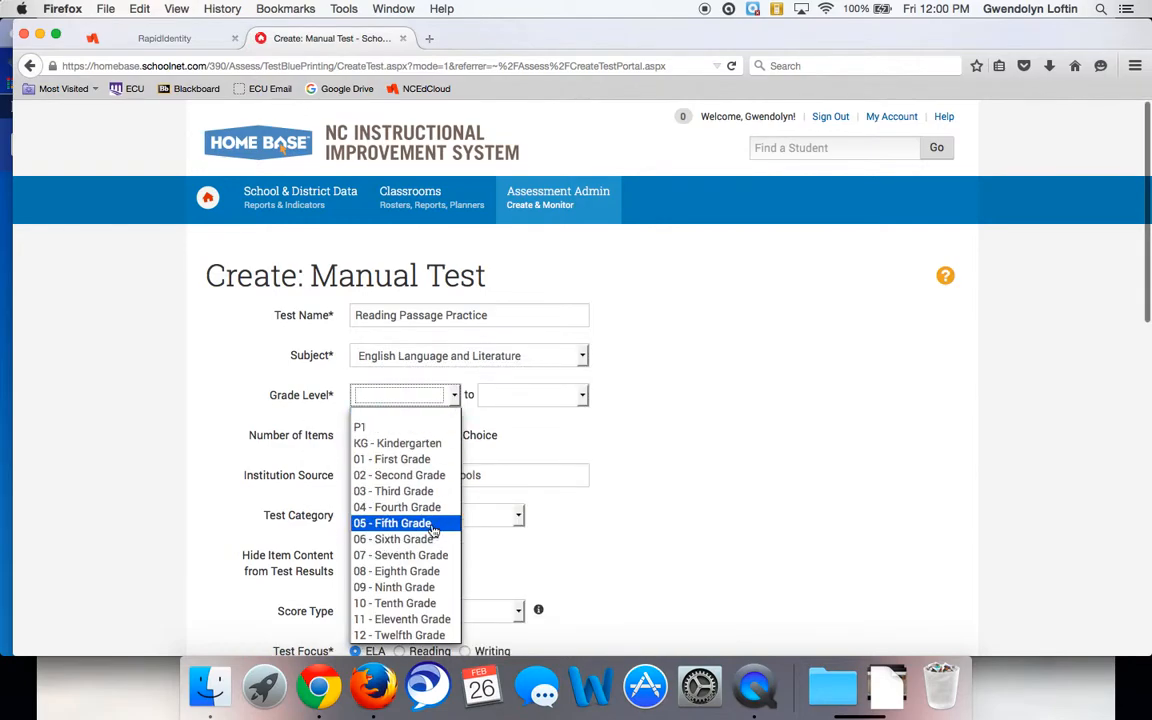
{"action": "left_click", "coordinate": [396, 507]}
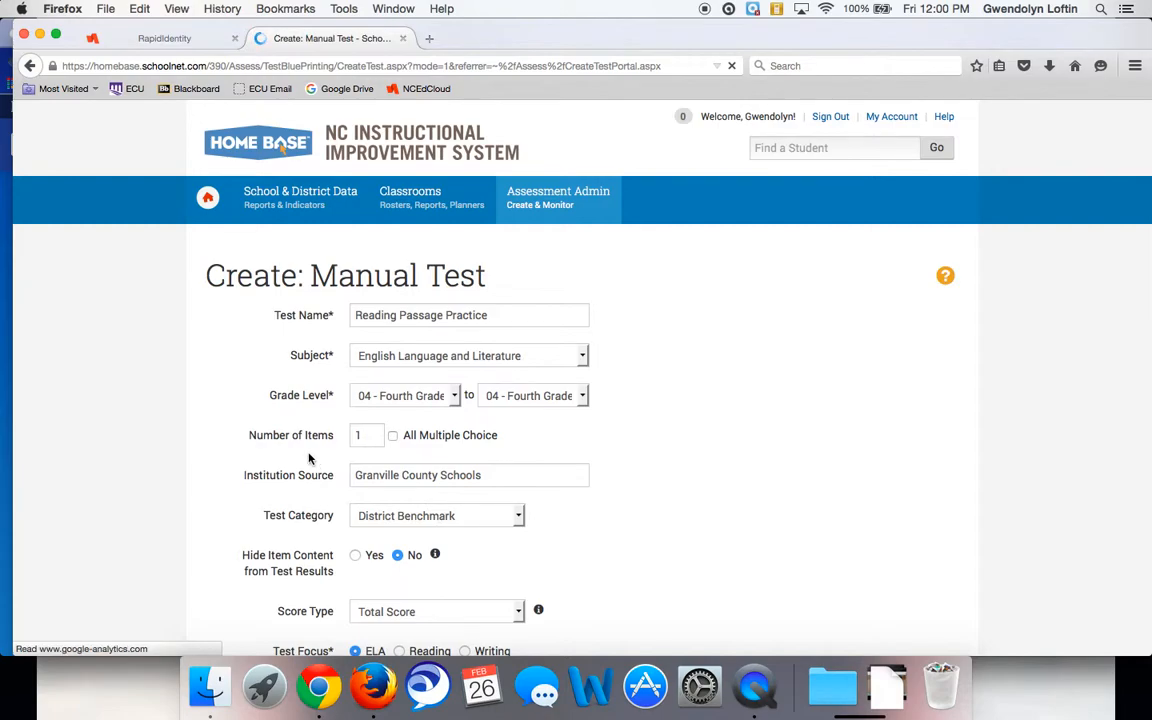
{"action": "left_click_drag", "start_coordinate": [380, 431], "coordinate": [337, 433]}
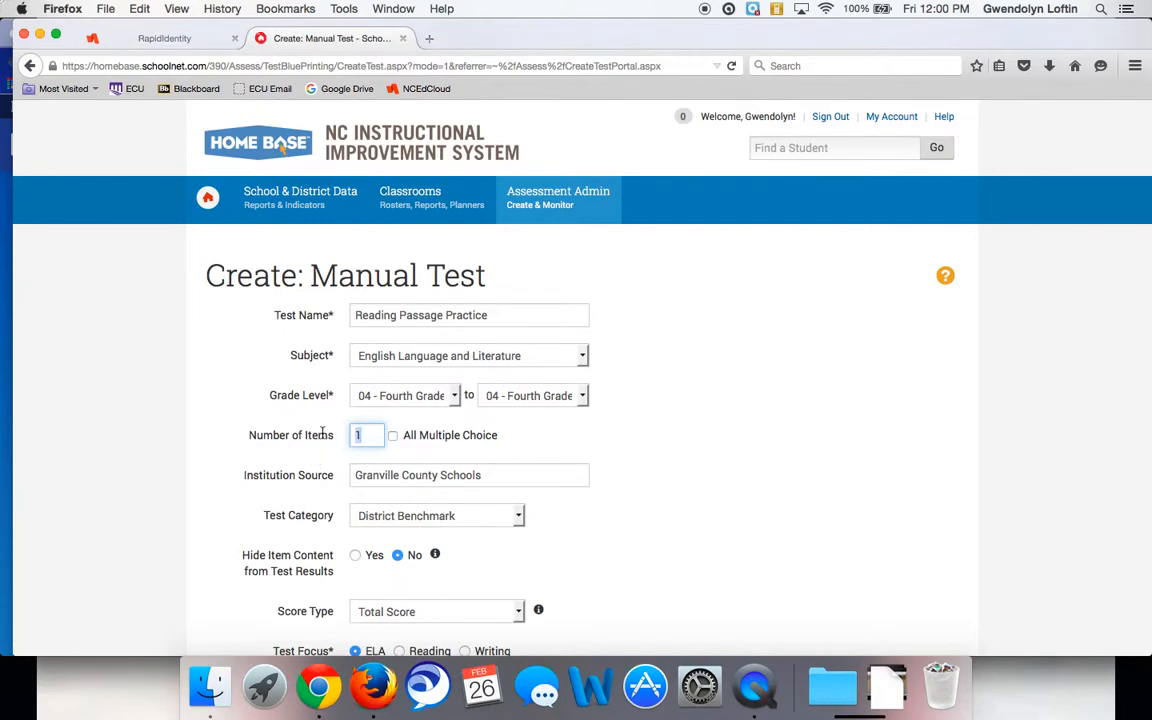
{"action": "type", "text": "10"}
Set the test category to My Classroom and generate the test
{"action": "scroll", "coordinate": [300, 450], "scroll_direction": "down", "scroll_amount": 3}
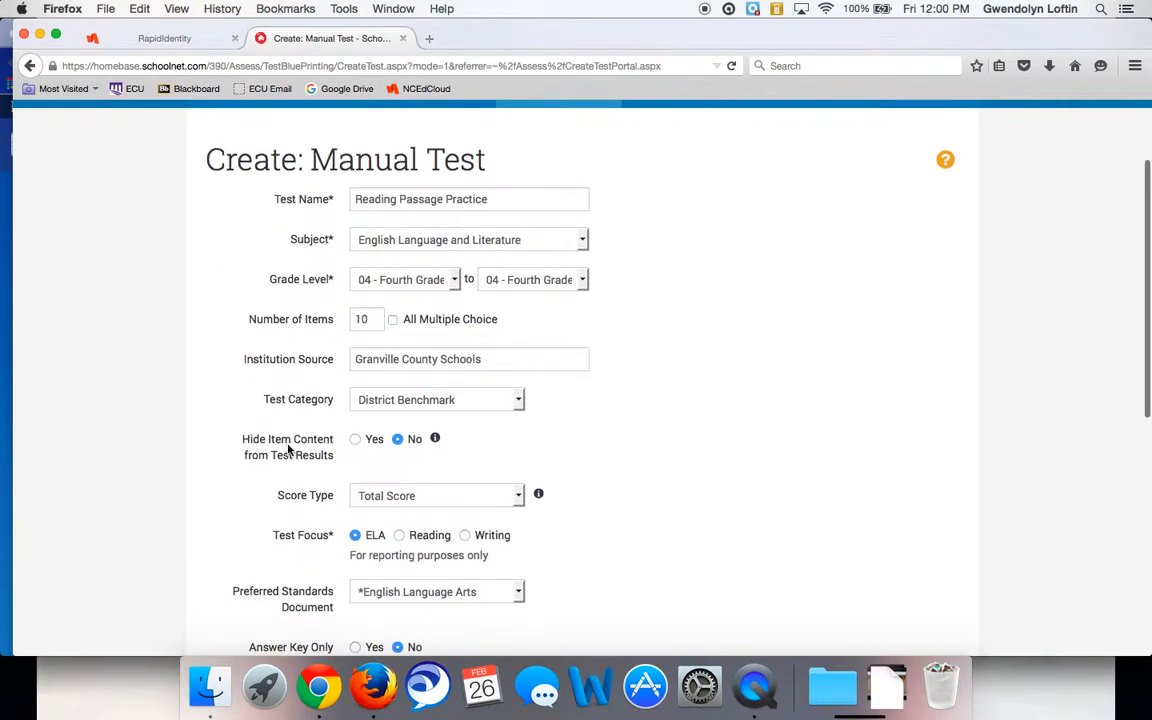
{"action": "left_click", "coordinate": [436, 400]}
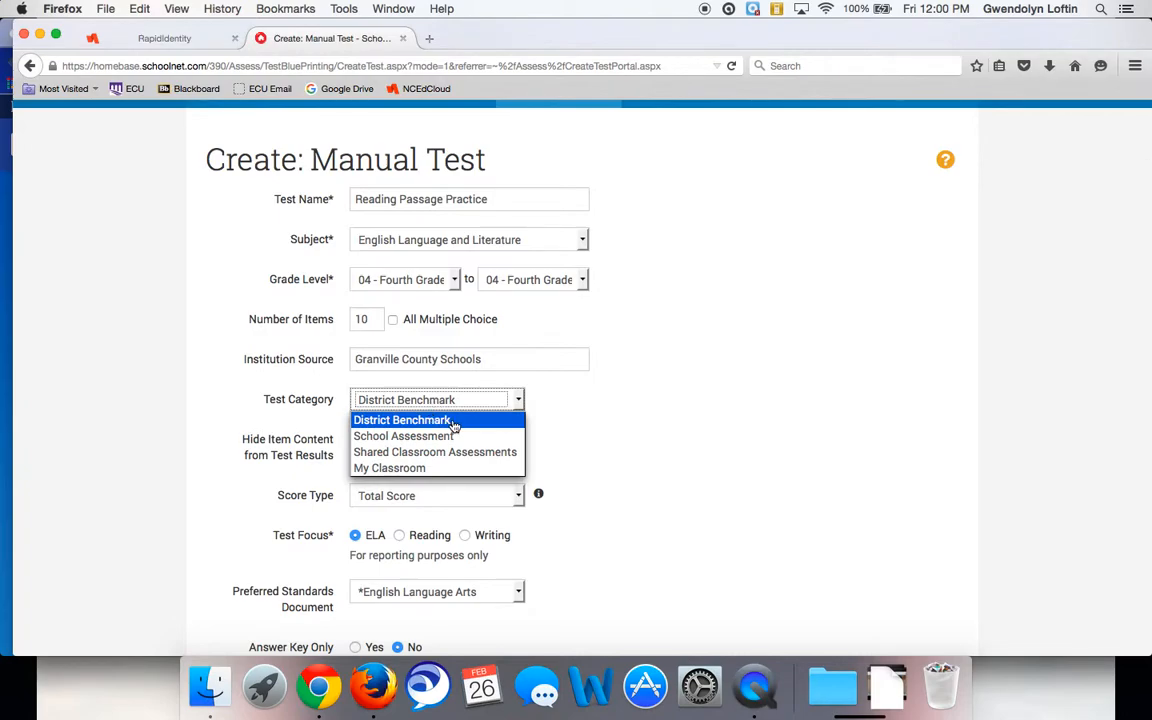
{"action": "left_click", "coordinate": [390, 468]}
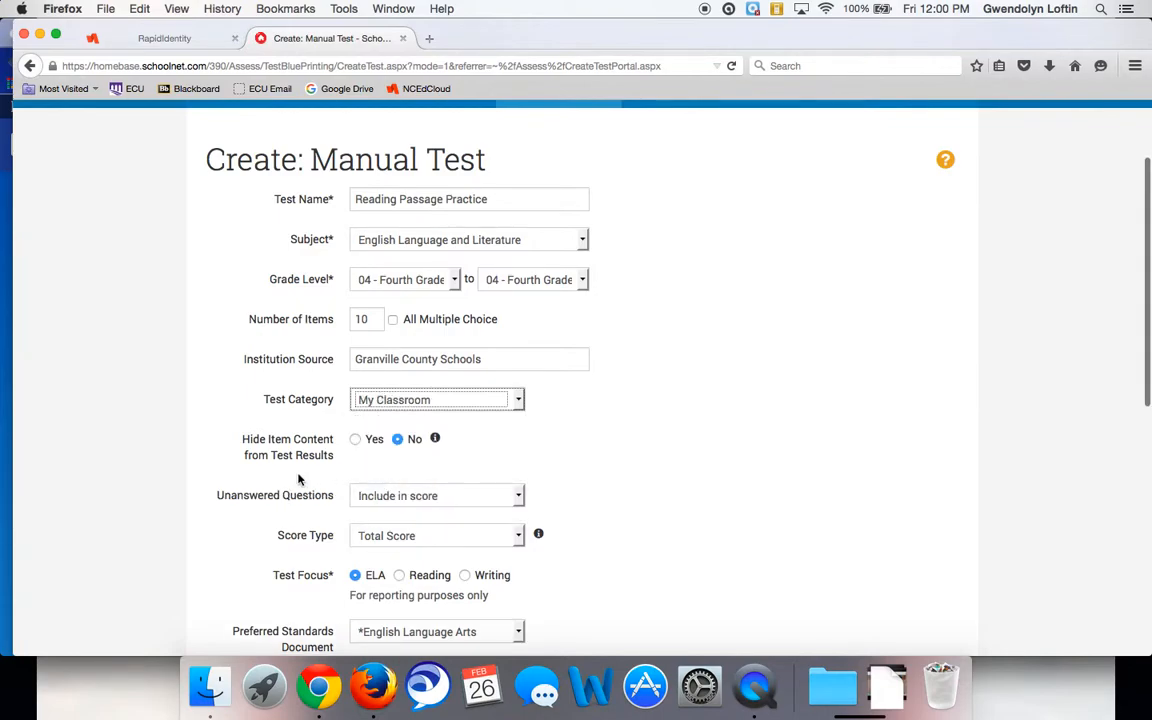
{"action": "scroll", "coordinate": [298, 479], "scroll_direction": "down", "scroll_amount": 5}
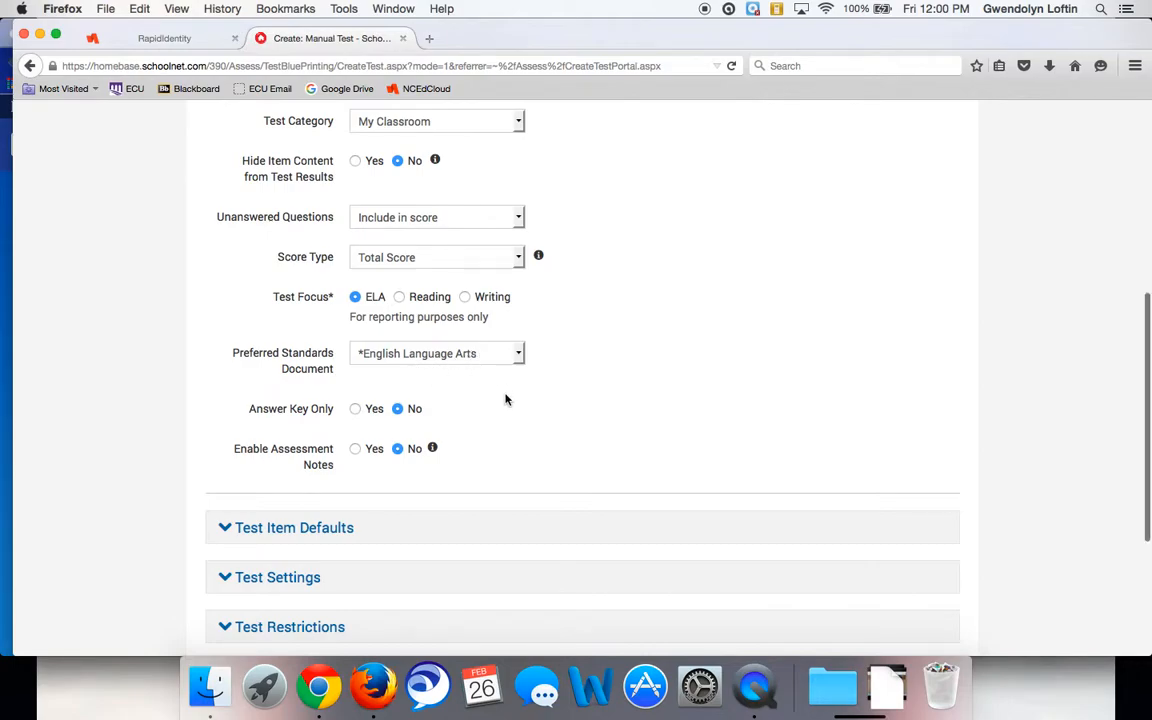
{"action": "scroll", "coordinate": [505, 399], "scroll_direction": "down", "scroll_amount": 4}
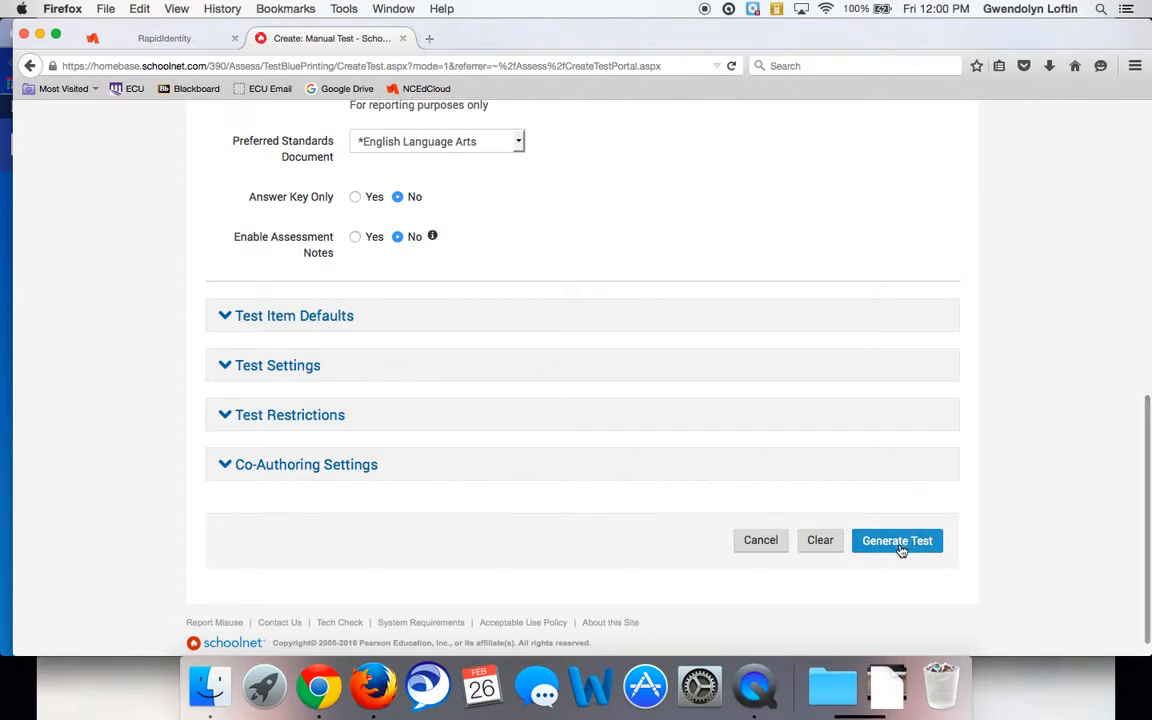
{"action": "left_click", "coordinate": [899, 544]}
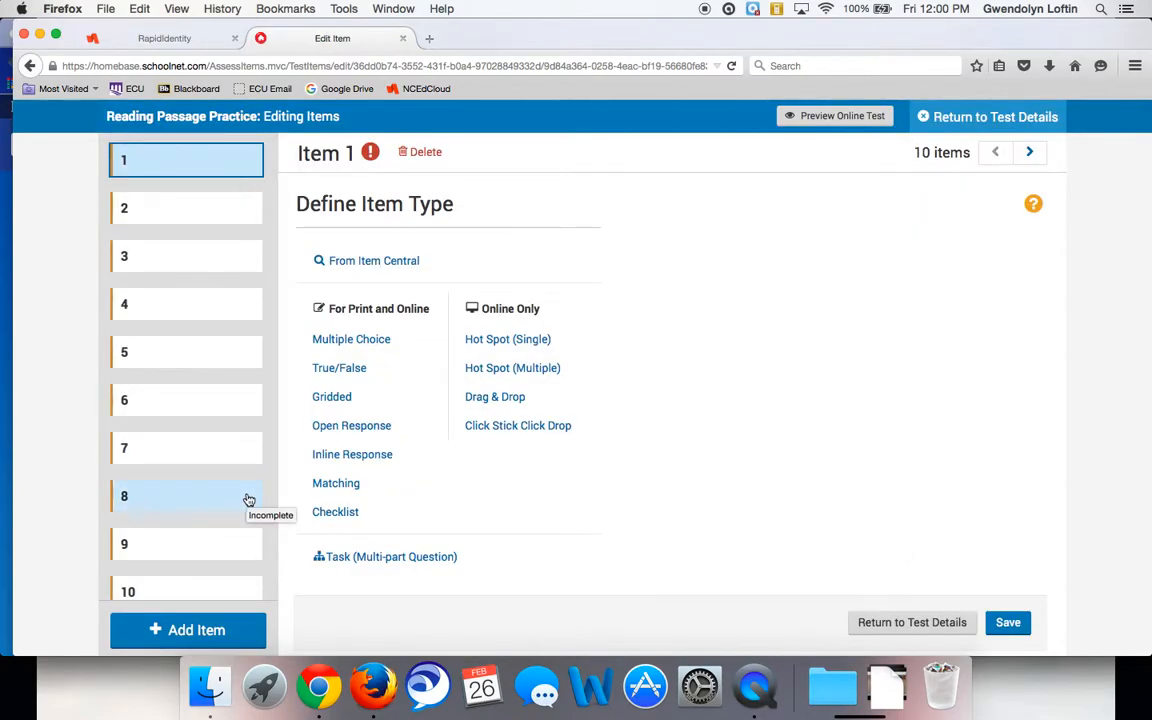
Find content for item 1 in Item Central, browsing passages by standards
{"action": "left_click", "coordinate": [369, 264]}
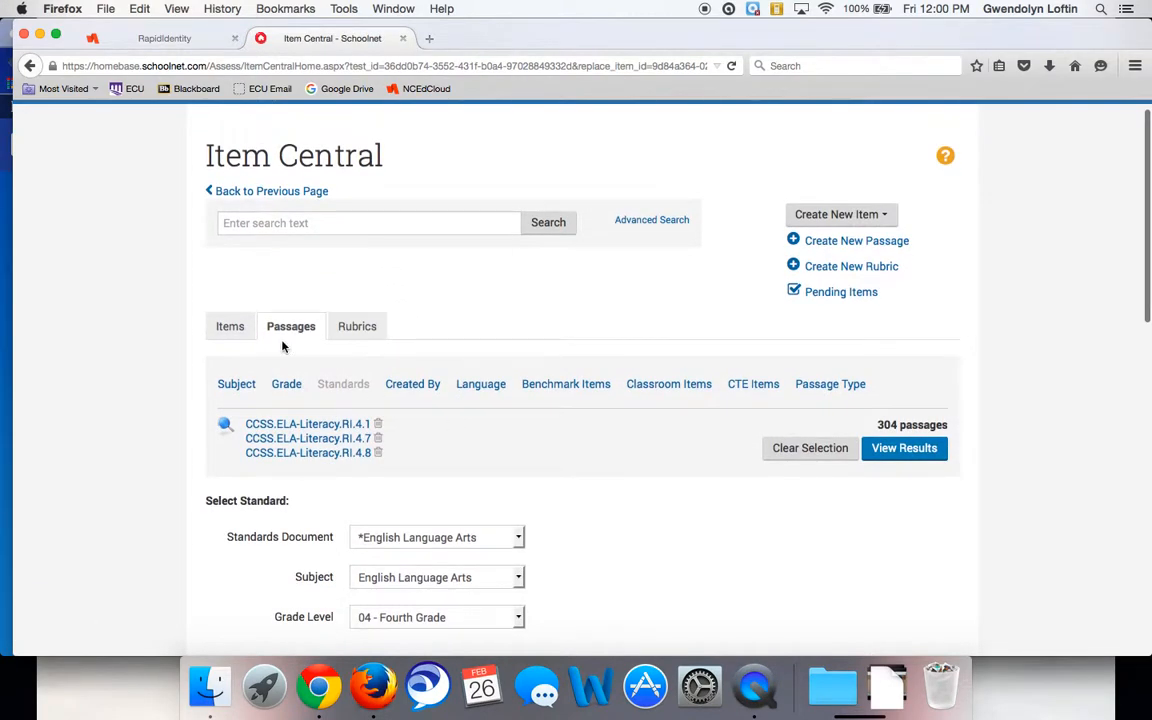
{"action": "left_click", "coordinate": [230, 326]}
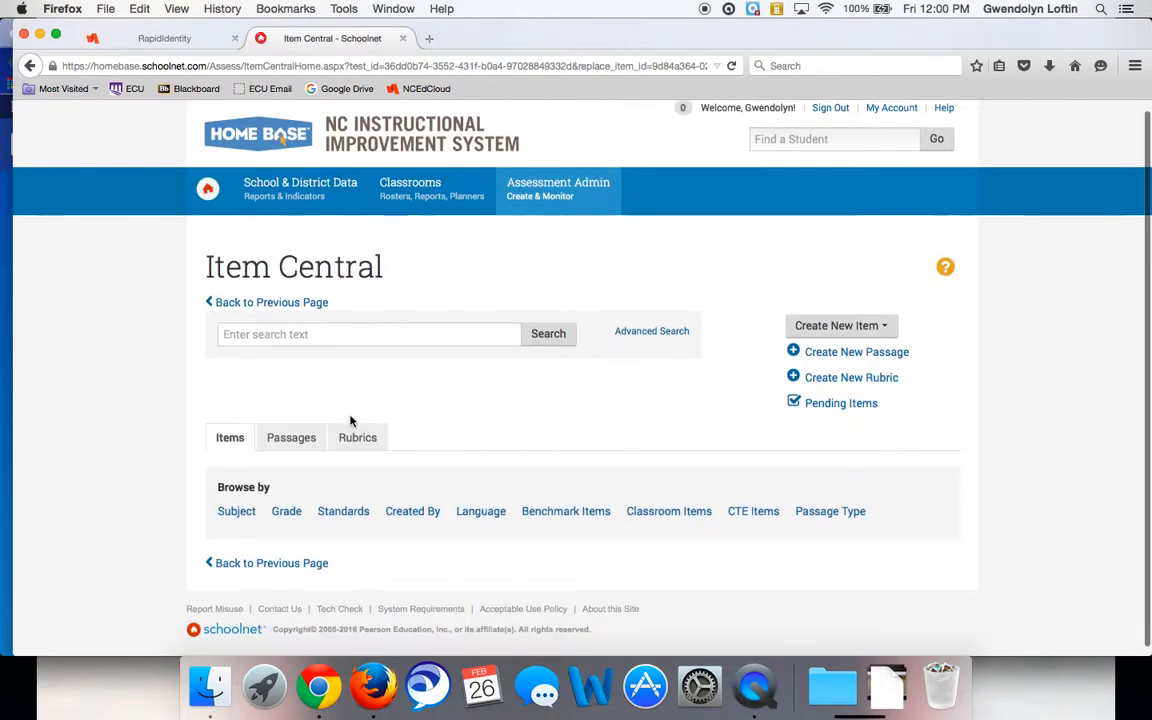
{"action": "left_click", "coordinate": [291, 444]}
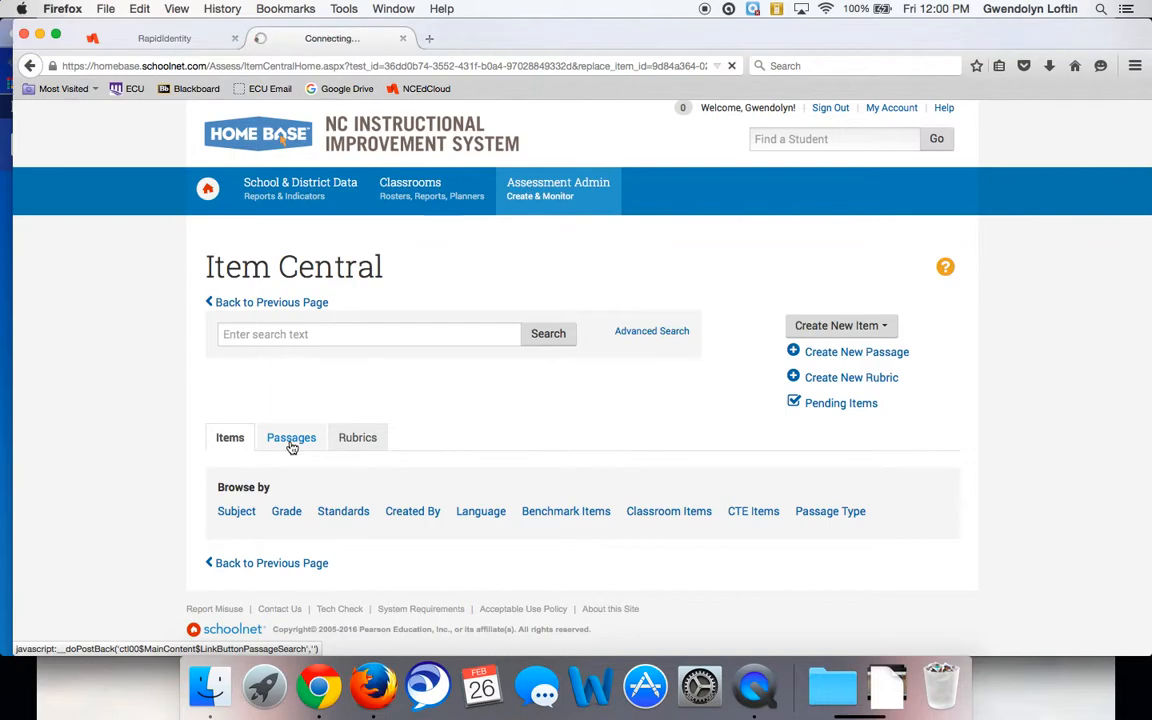
{"action": "scroll", "coordinate": [291, 446], "scroll_direction": "down", "scroll_amount": 1}
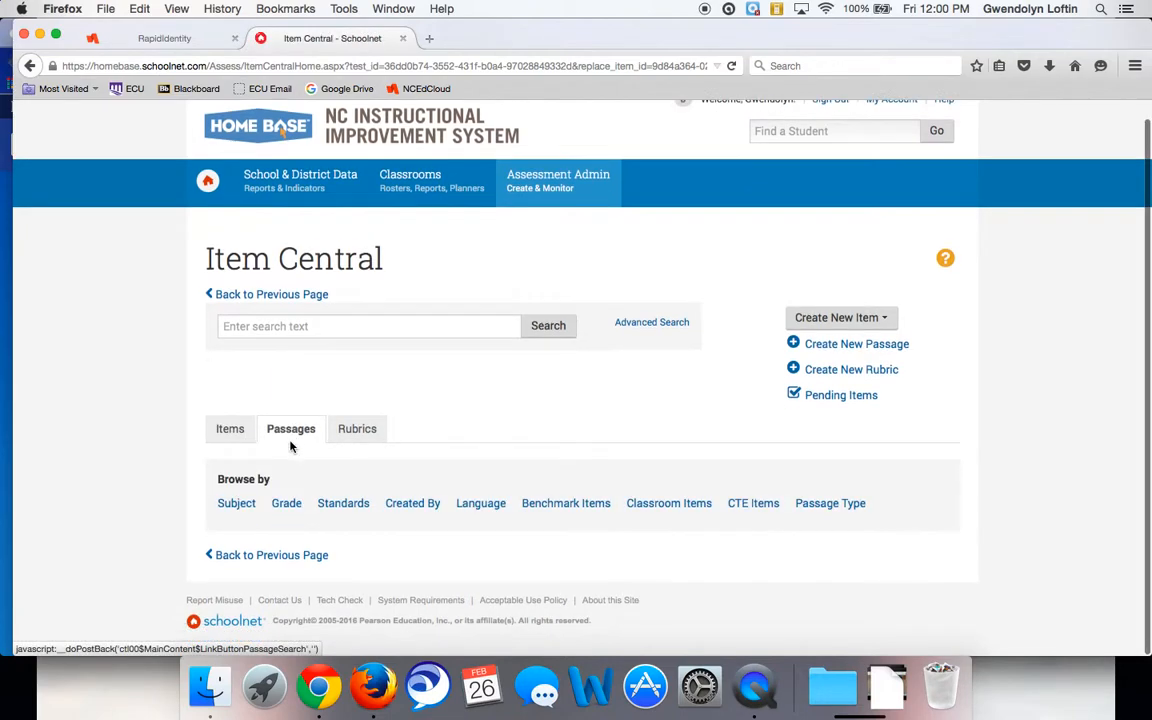
{"action": "left_click", "coordinate": [348, 510]}
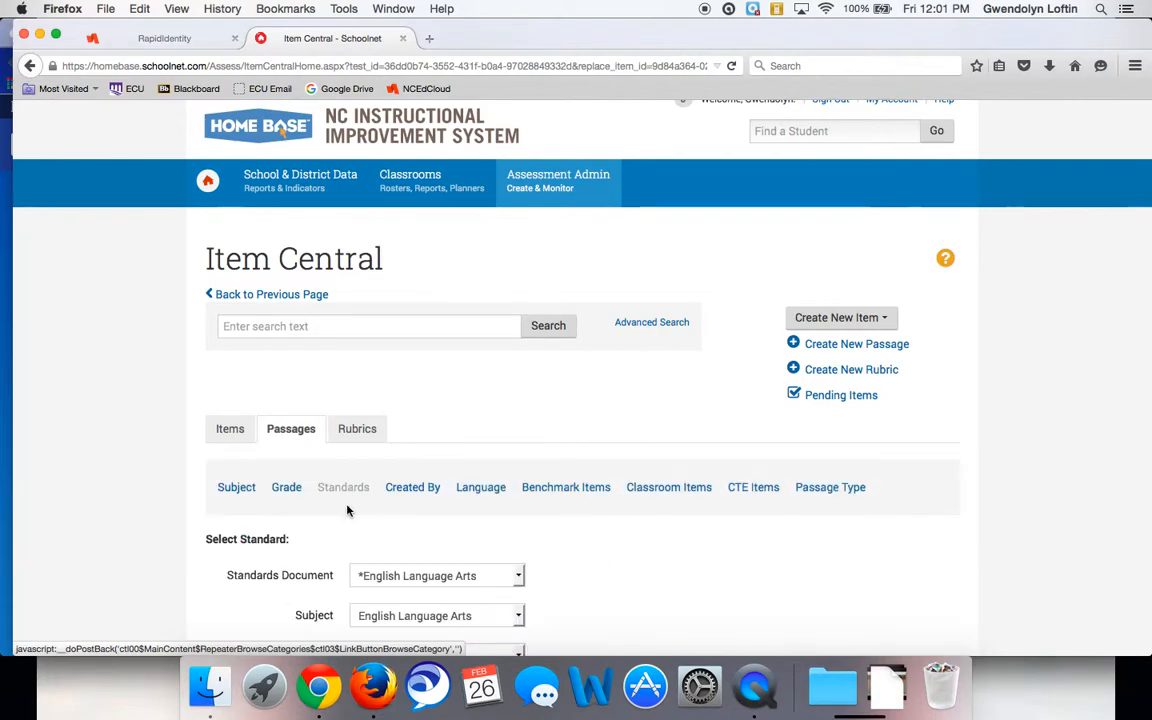
Select standard CCSS.ELA-Literacy.RI.4.1 under Key Ideas and Details in the fourth-grade Informational Text reading standards
{"action": "scroll", "coordinate": [348, 511], "scroll_direction": "down", "scroll_amount": 5}
{"action": "scroll", "coordinate": [348, 511], "scroll_direction": "down", "scroll_amount": 10}
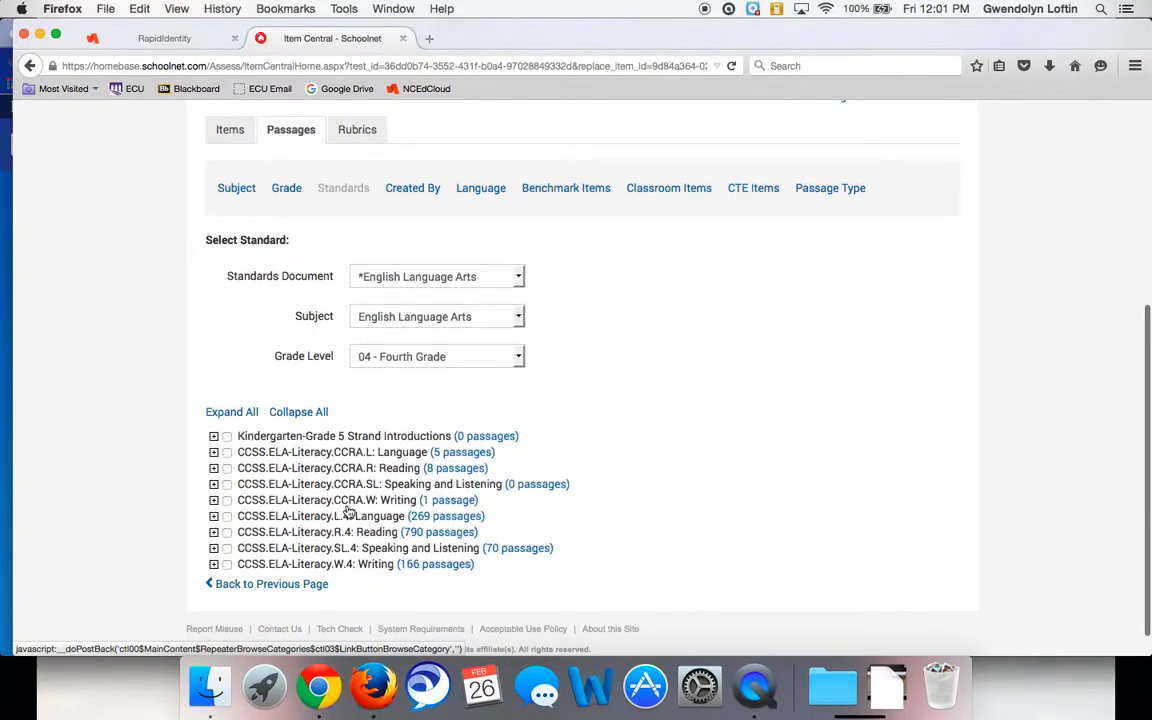
{"action": "left_click", "coordinate": [213, 532]}
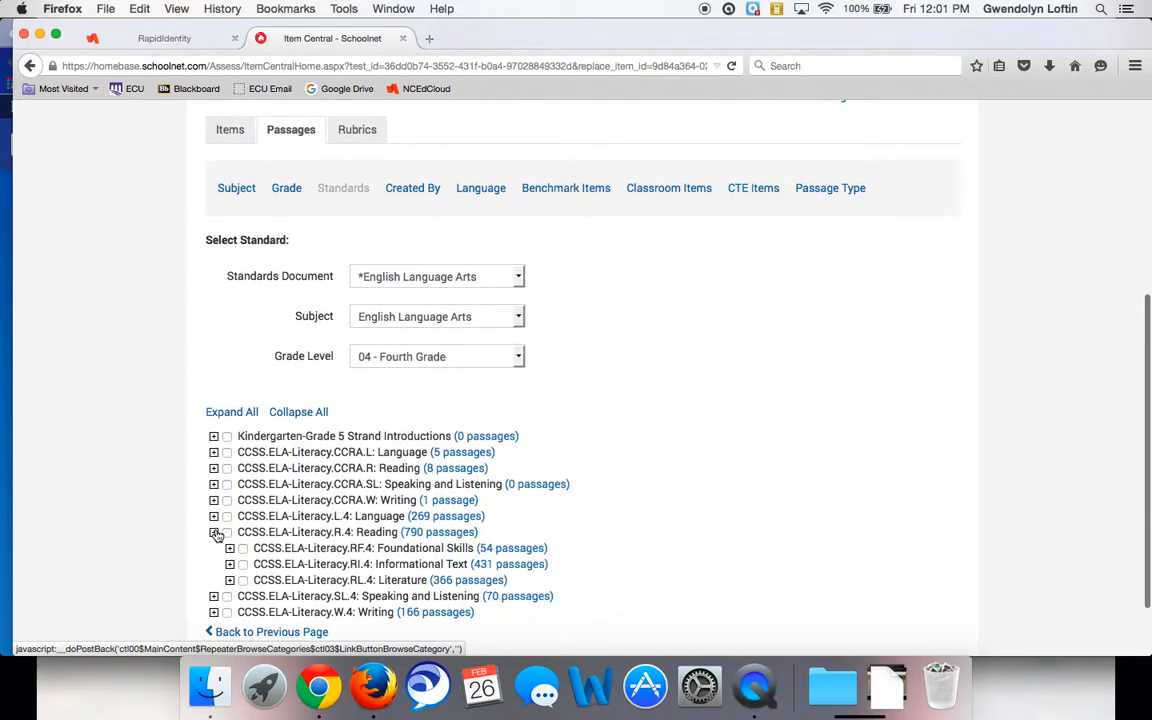
{"action": "scroll", "coordinate": [217, 537], "scroll_direction": "down", "scroll_amount": 1}
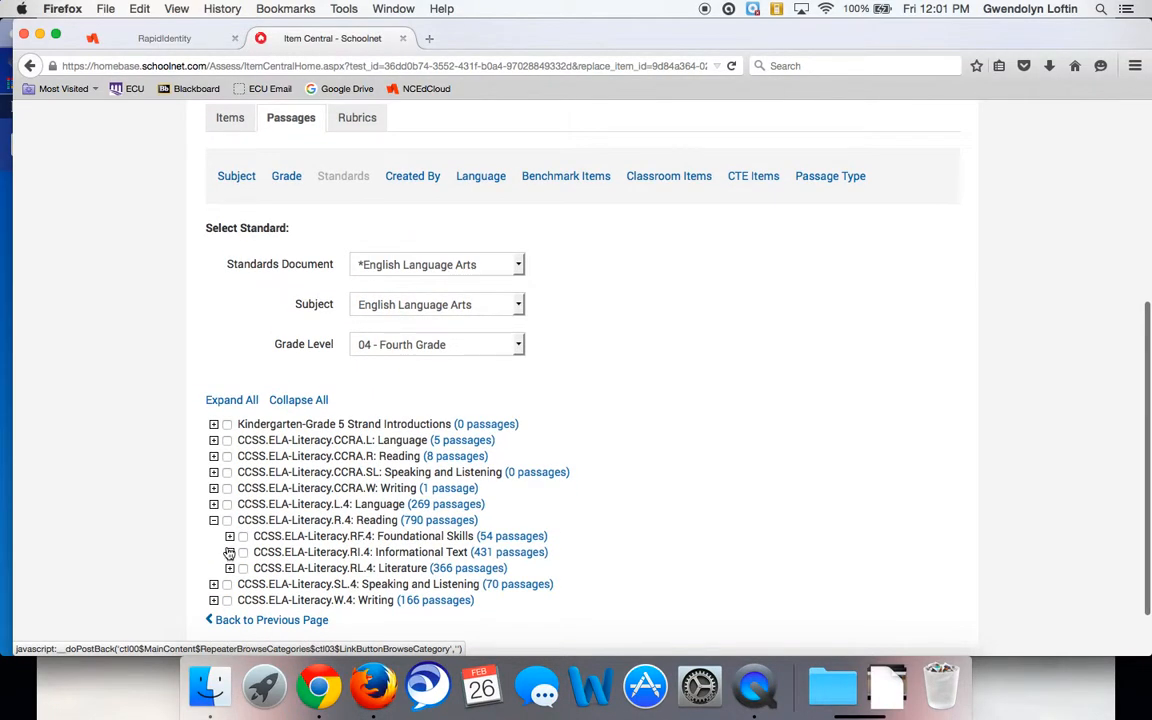
{"action": "left_click", "coordinate": [230, 553]}
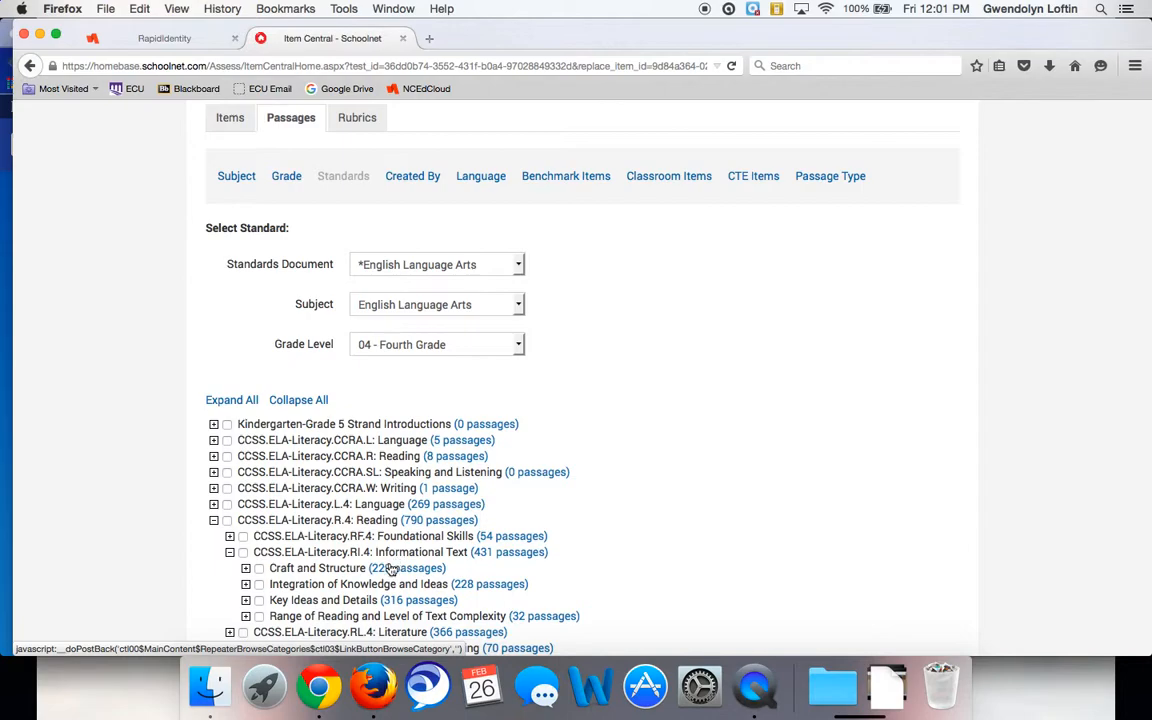
{"action": "left_click", "coordinate": [246, 601]}
{"action": "scroll", "coordinate": [244, 605], "scroll_direction": "down", "scroll_amount": 2}
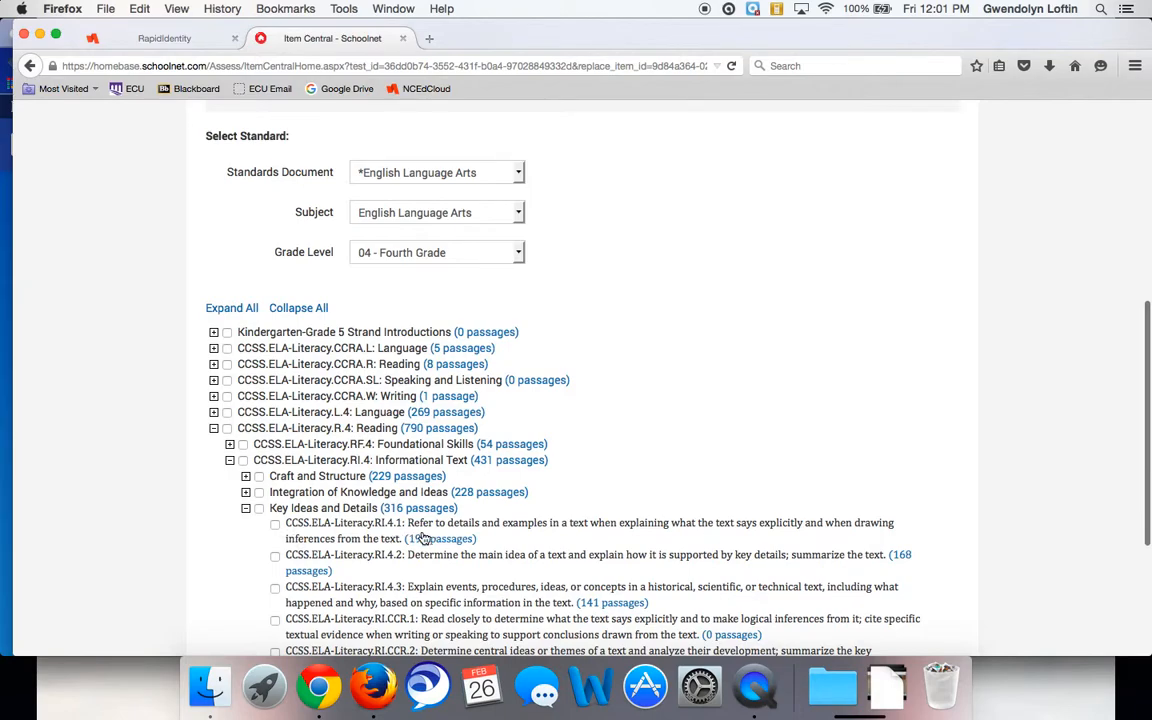
{"action": "left_click", "coordinate": [276, 525]}
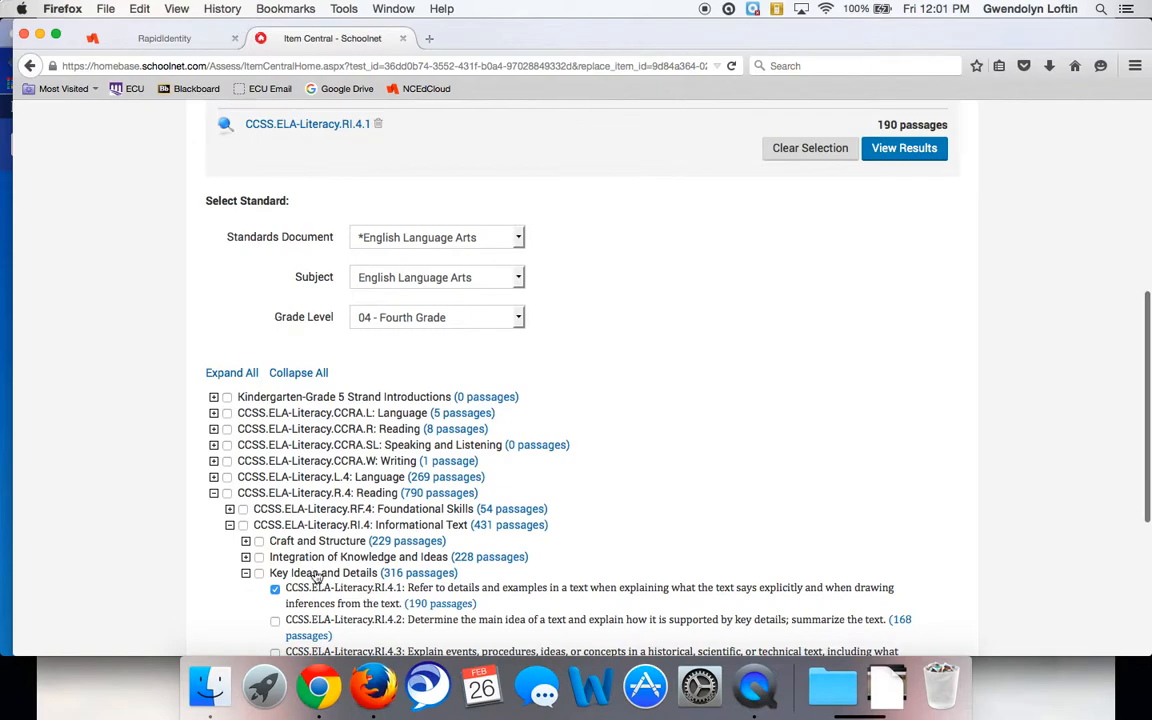
Add standards RI.4.7 and RI.4.8 from Integration of Knowledge and Ideas to the passage filter
{"action": "left_click", "coordinate": [247, 557]}
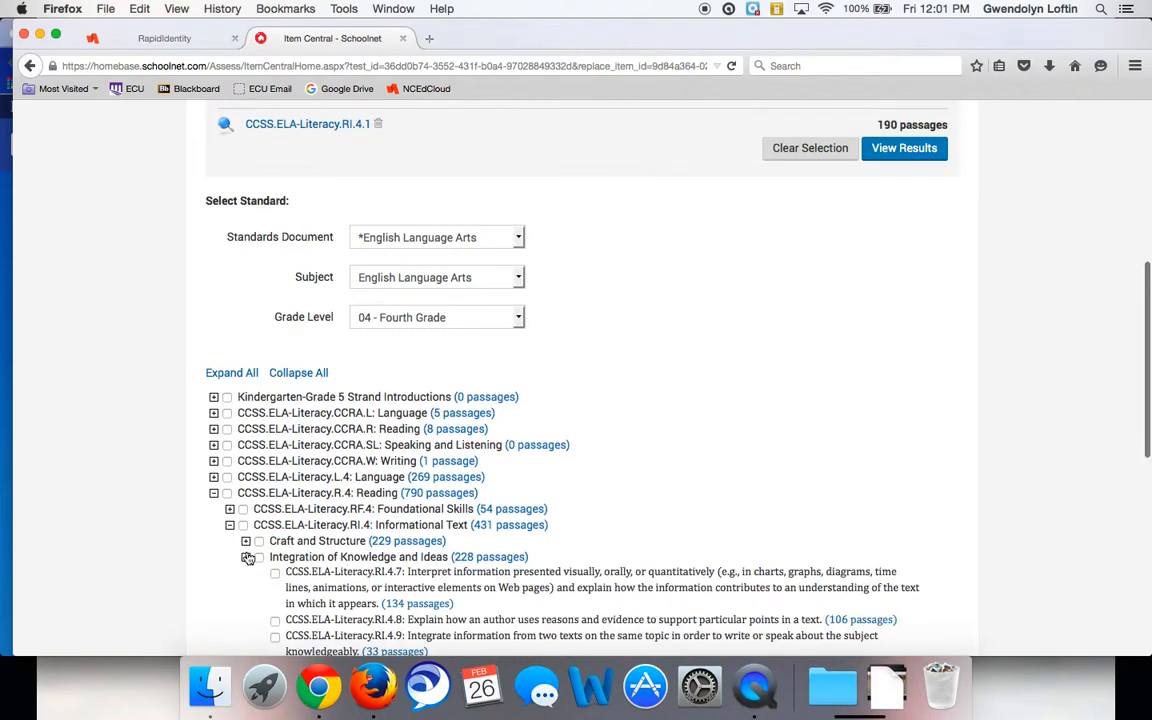
{"action": "left_click", "coordinate": [276, 575]}
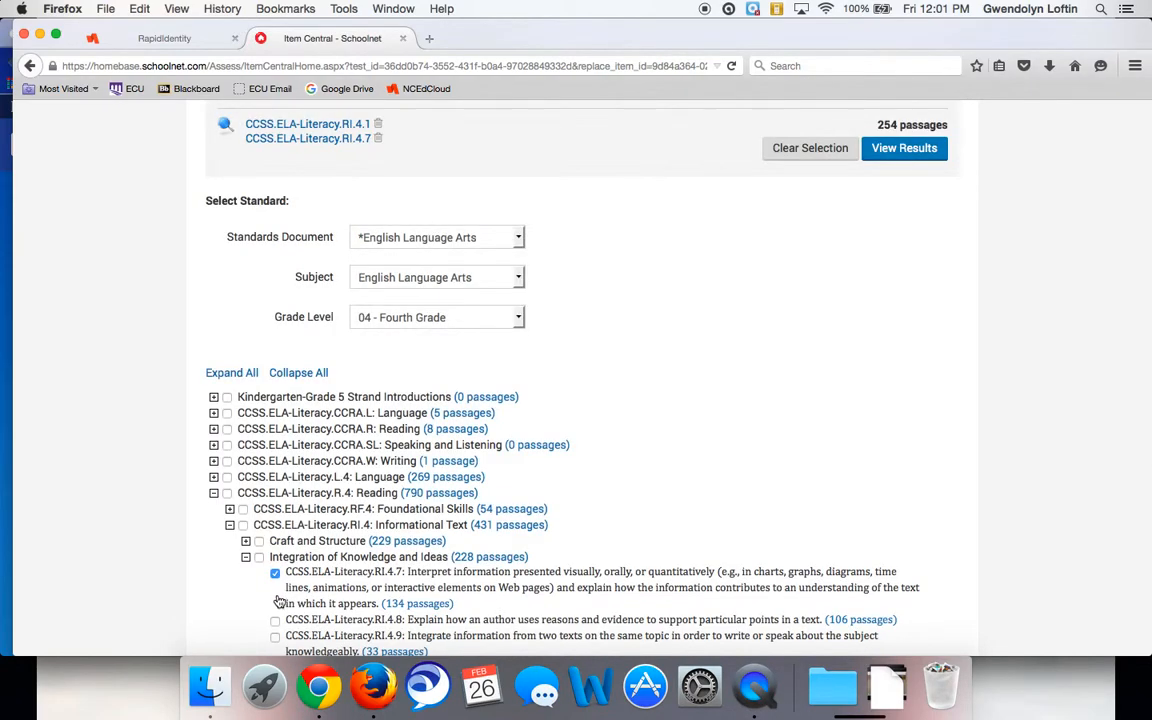
{"action": "scroll", "coordinate": [279, 600], "scroll_direction": "down", "scroll_amount": 1}
{"action": "left_click", "coordinate": [276, 602]}
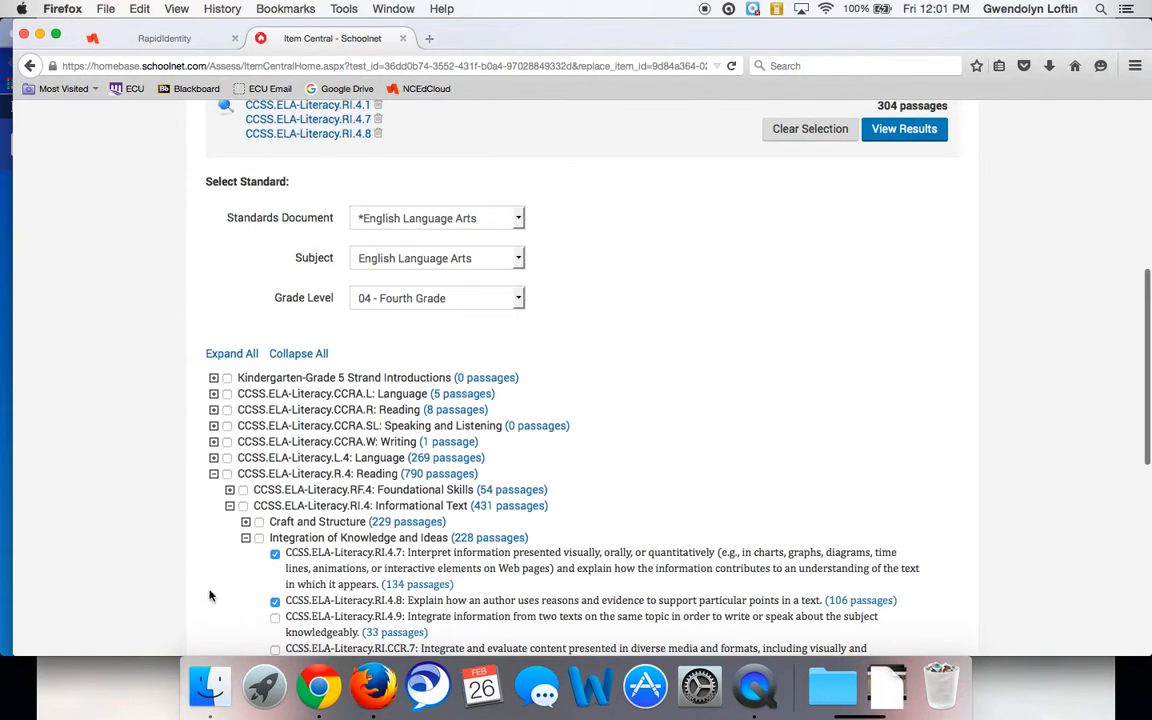
Check the selected standards and show the passages that match them
{"action": "scroll", "coordinate": [211, 597], "scroll_direction": "down", "scroll_amount": 5}
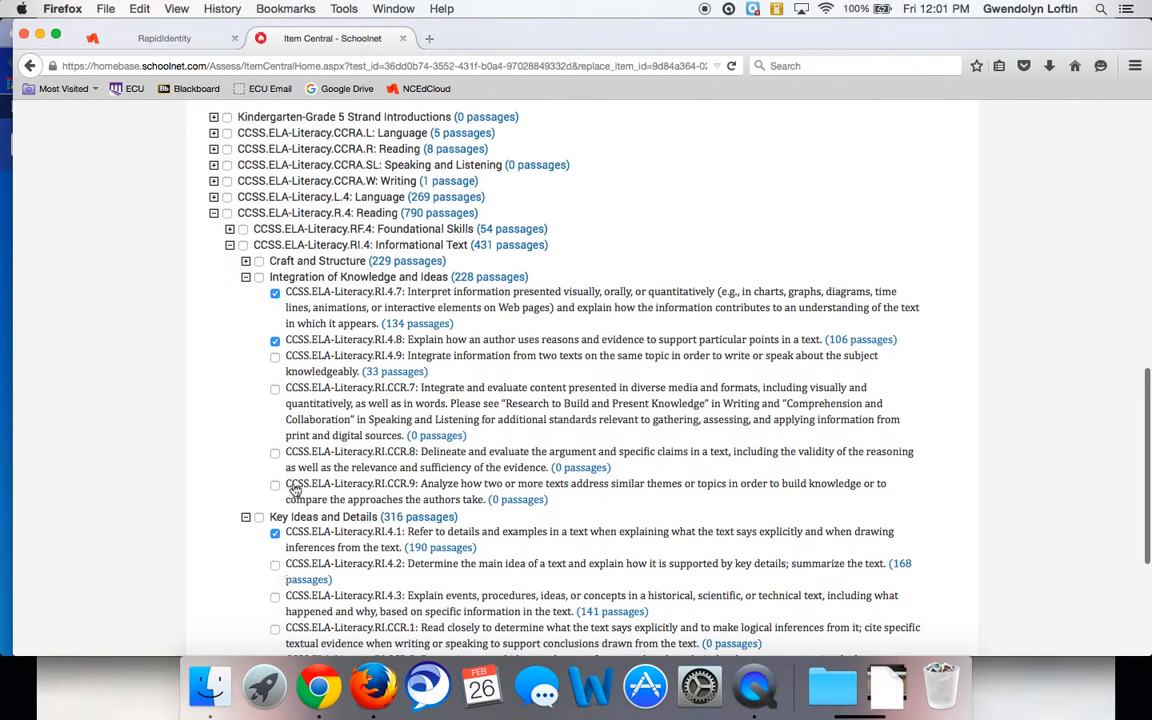
{"action": "scroll", "coordinate": [315, 333], "scroll_direction": "up", "scroll_amount": 1}
{"action": "scroll", "coordinate": [315, 333], "scroll_direction": "down", "scroll_amount": 5}
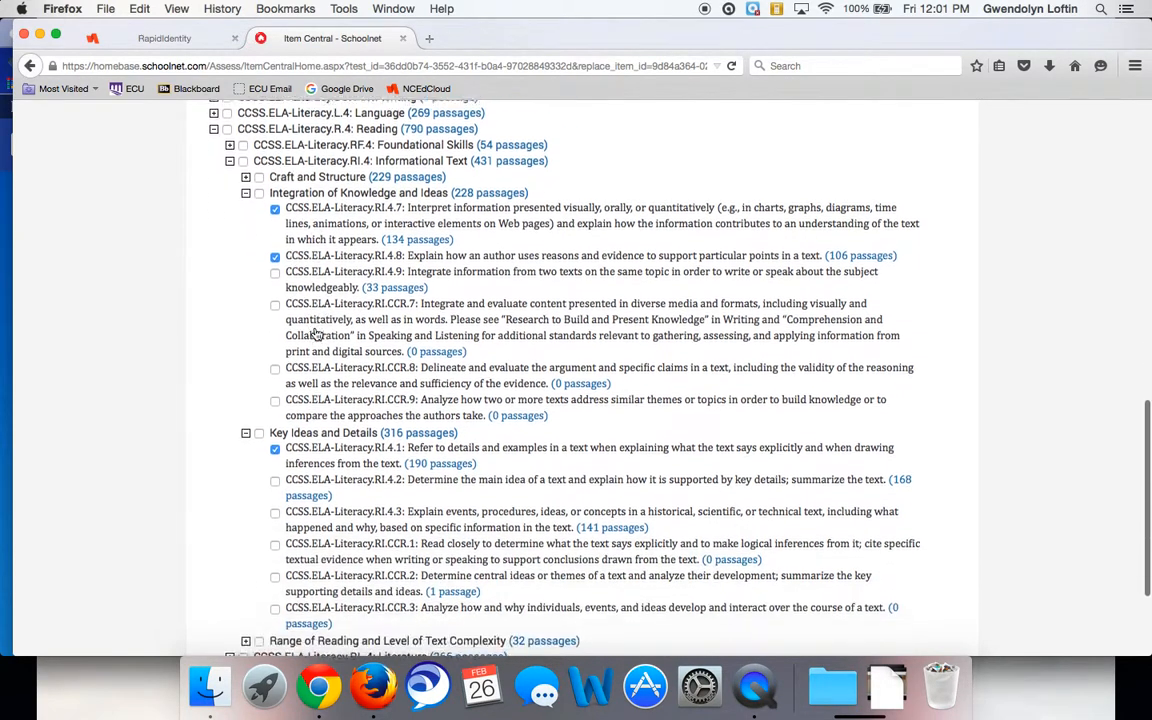
{"action": "scroll", "coordinate": [315, 333], "scroll_direction": "up", "scroll_amount": 4}
{"action": "scroll", "coordinate": [315, 333], "scroll_direction": "up", "scroll_amount": 7}
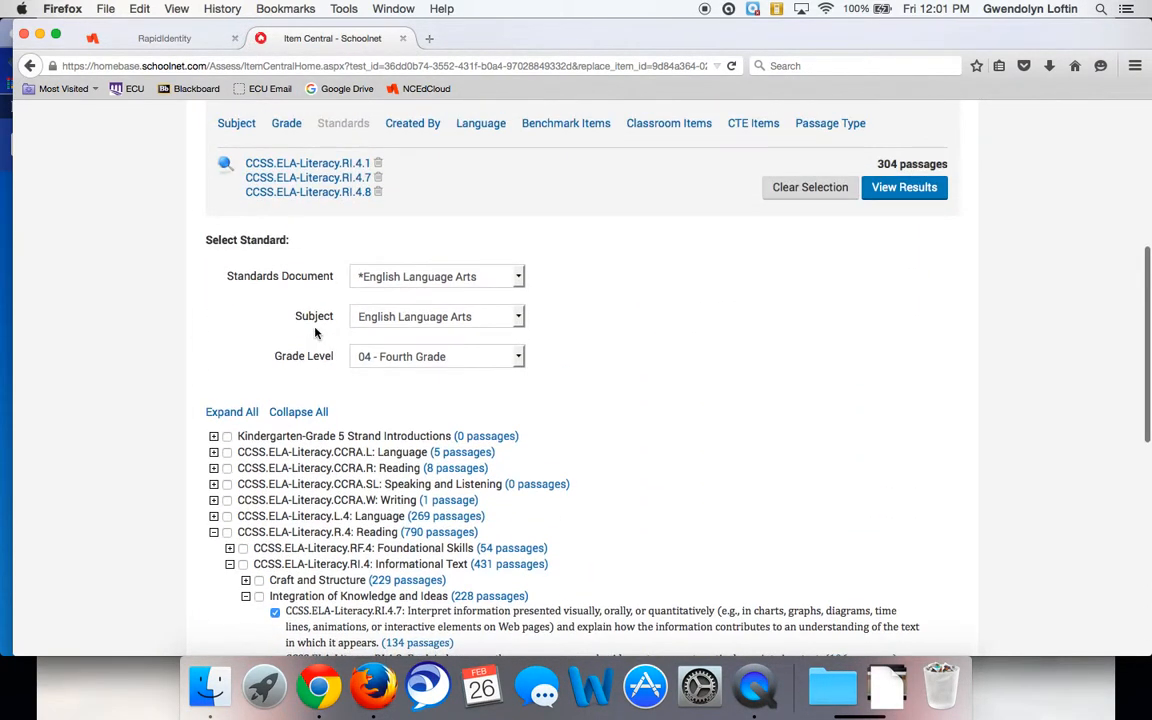
{"action": "left_click", "coordinate": [900, 202]}
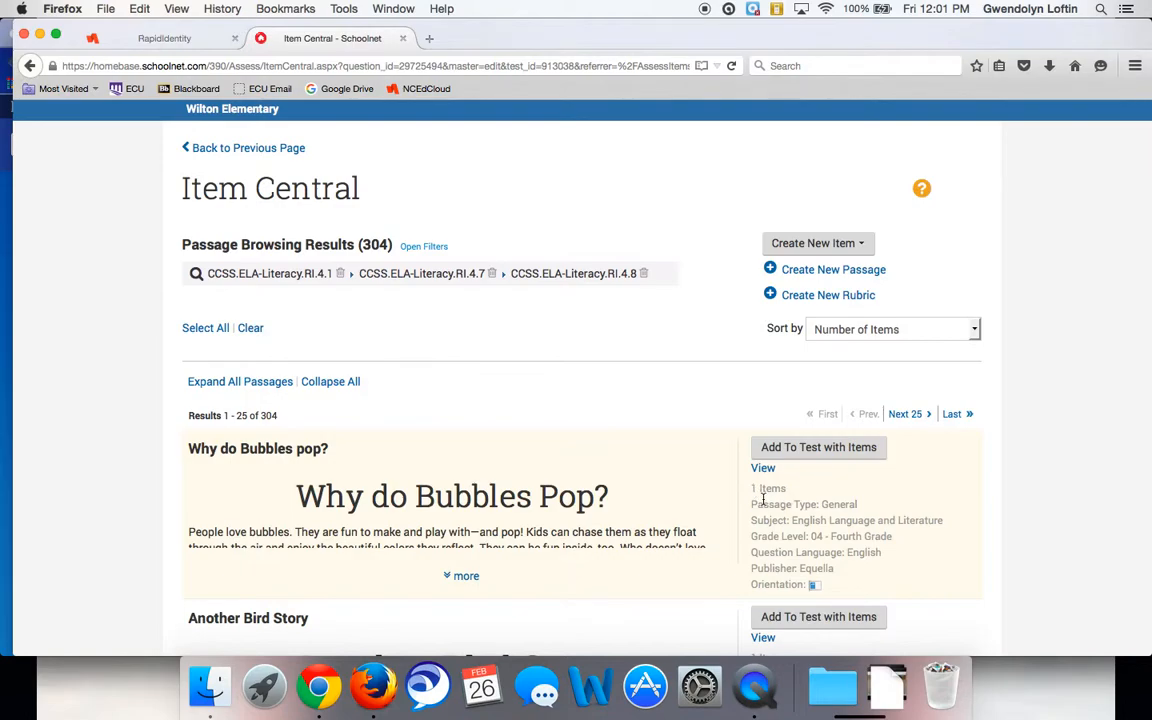
Browse the first page of matching passages, checking each passage's item count, passage type and publisher
{"action": "scroll", "coordinate": [763, 498], "scroll_direction": "down", "scroll_amount": 5}
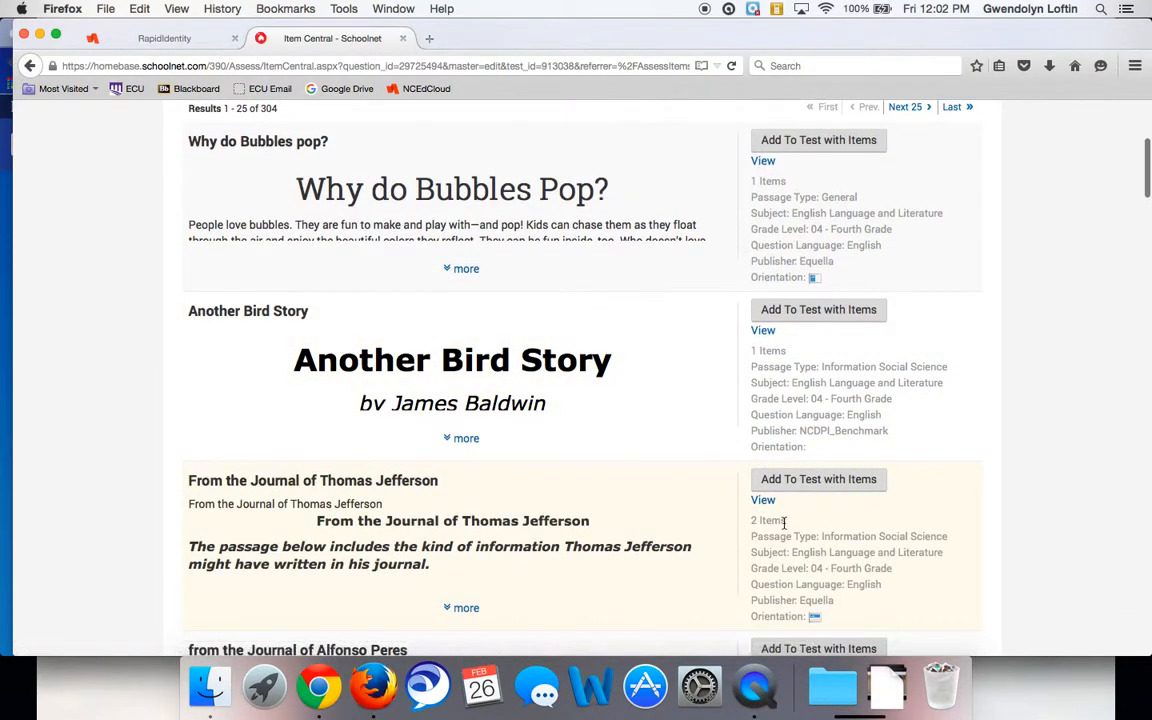
{"action": "scroll", "coordinate": [784, 522], "scroll_direction": "down", "scroll_amount": 3}
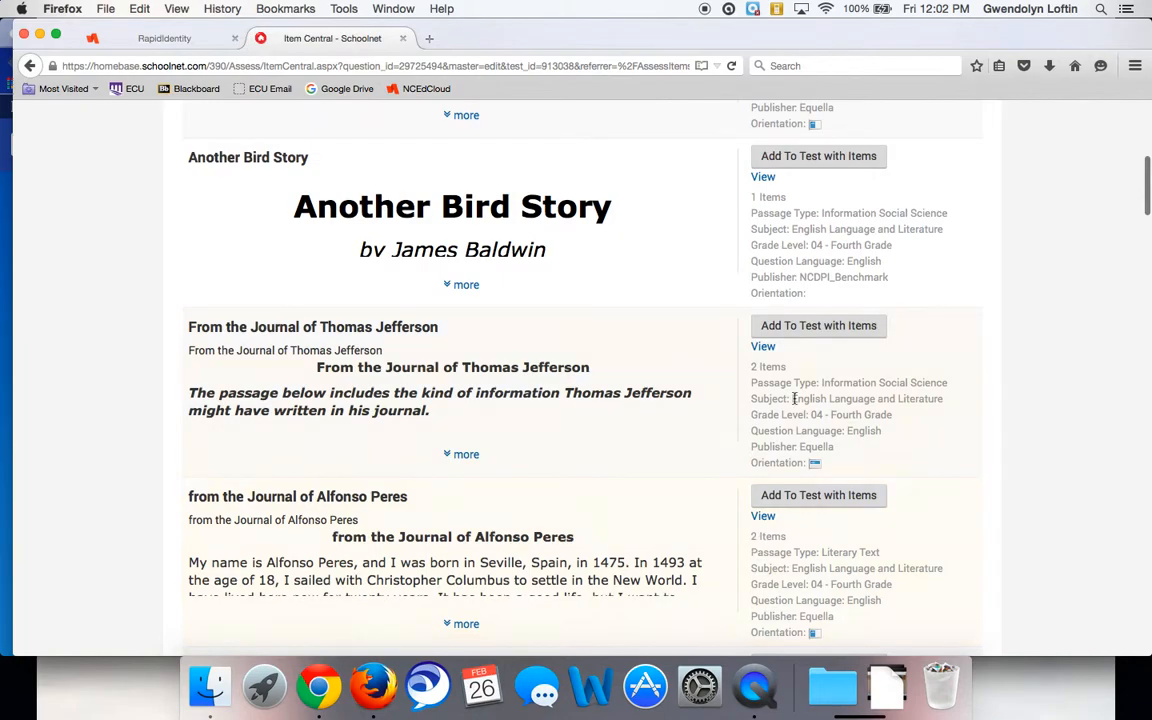
{"action": "scroll", "coordinate": [775, 455], "scroll_direction": "down", "scroll_amount": 3}
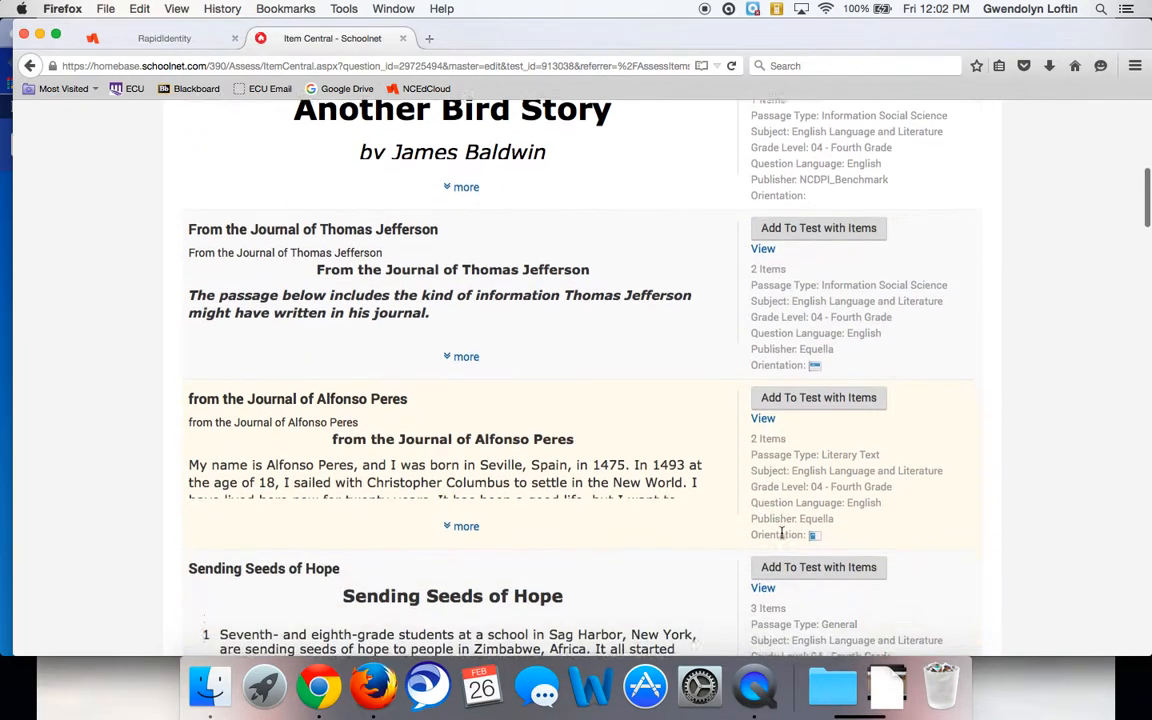
{"action": "scroll", "coordinate": [779, 555], "scroll_direction": "up", "scroll_amount": 10}
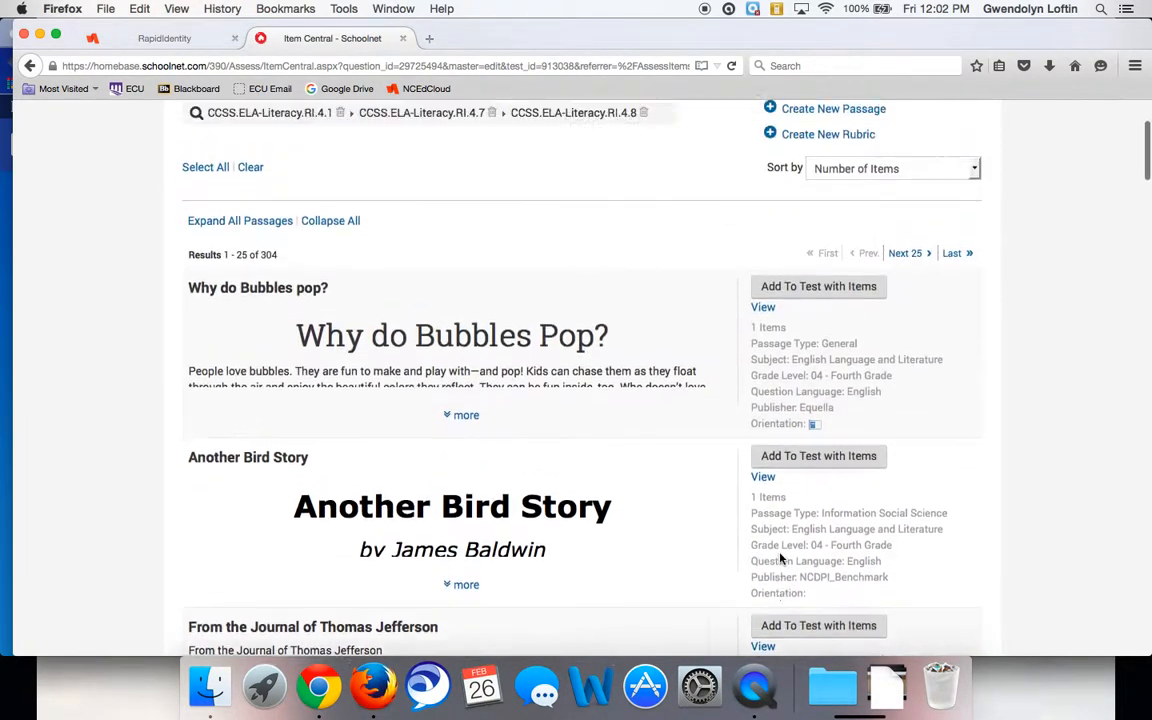
{"action": "scroll", "coordinate": [689, 508], "scroll_direction": "down", "scroll_amount": 1}
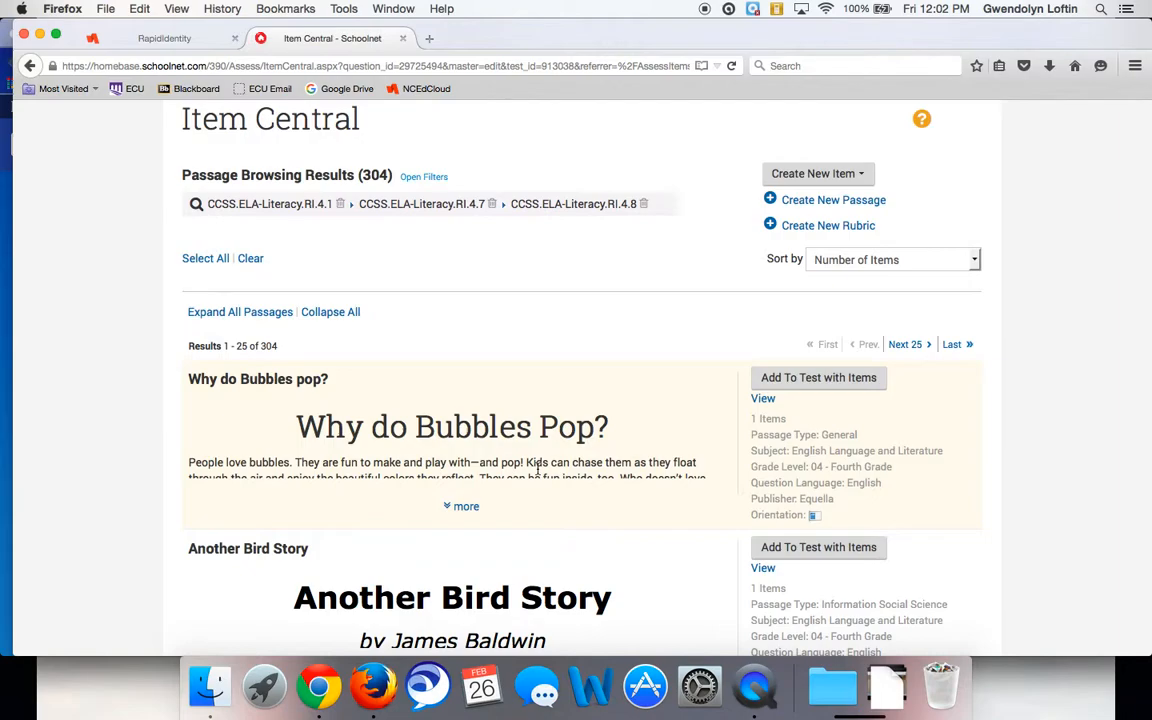
{"action": "scroll", "coordinate": [713, 420], "scroll_direction": "up", "scroll_amount": 1}
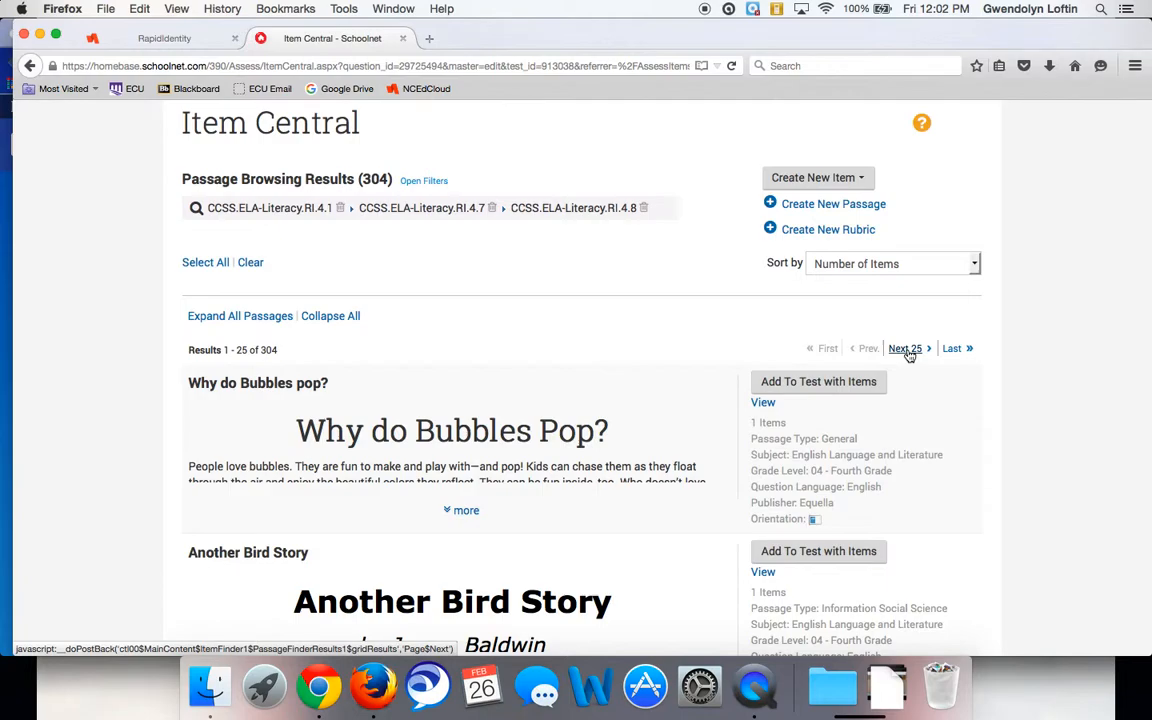
Look through the passages on the last page of the results, comparing how many items each one has
{"action": "left_click", "coordinate": [952, 350]}
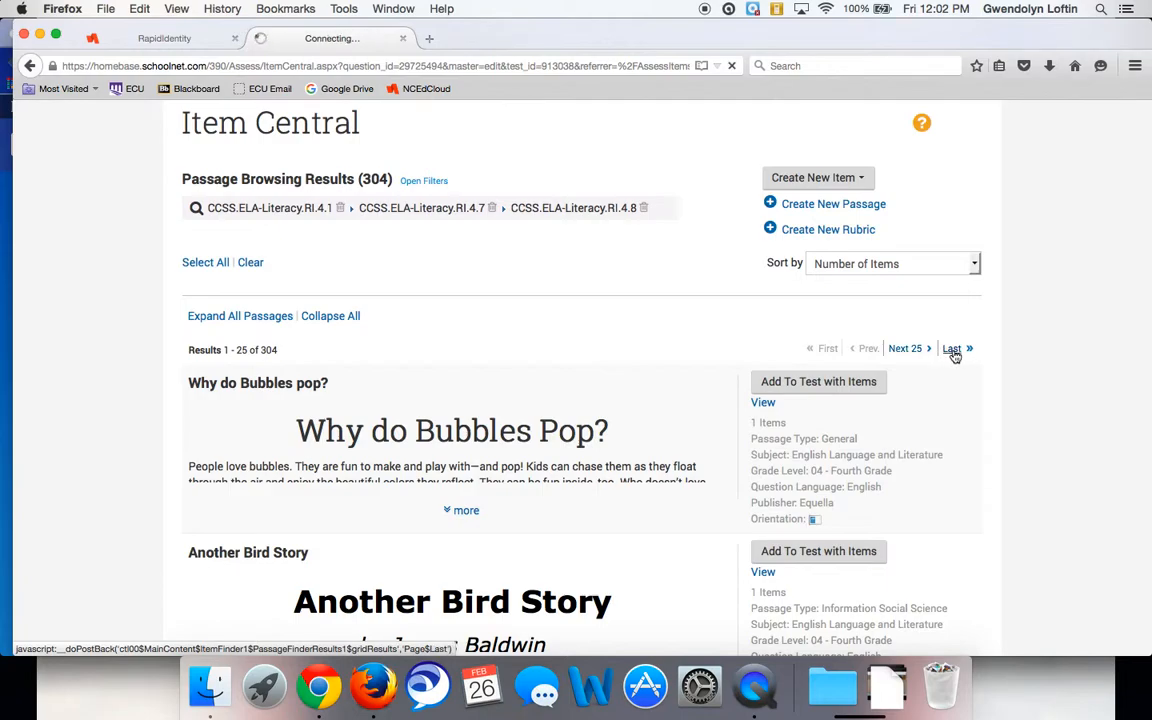
{"action": "scroll", "coordinate": [926, 494], "scroll_direction": "down", "scroll_amount": 3}
{"action": "scroll", "coordinate": [926, 494], "scroll_direction": "down", "scroll_amount": 5}
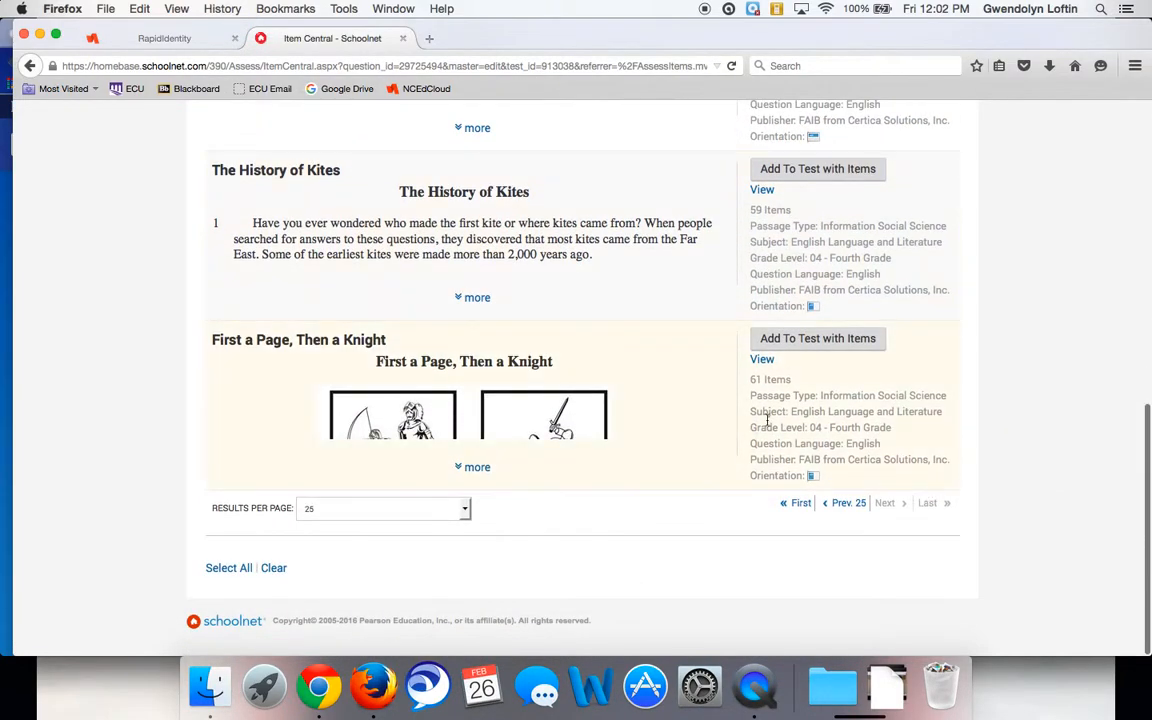
{"action": "scroll", "coordinate": [765, 401], "scroll_direction": "up", "scroll_amount": 8}
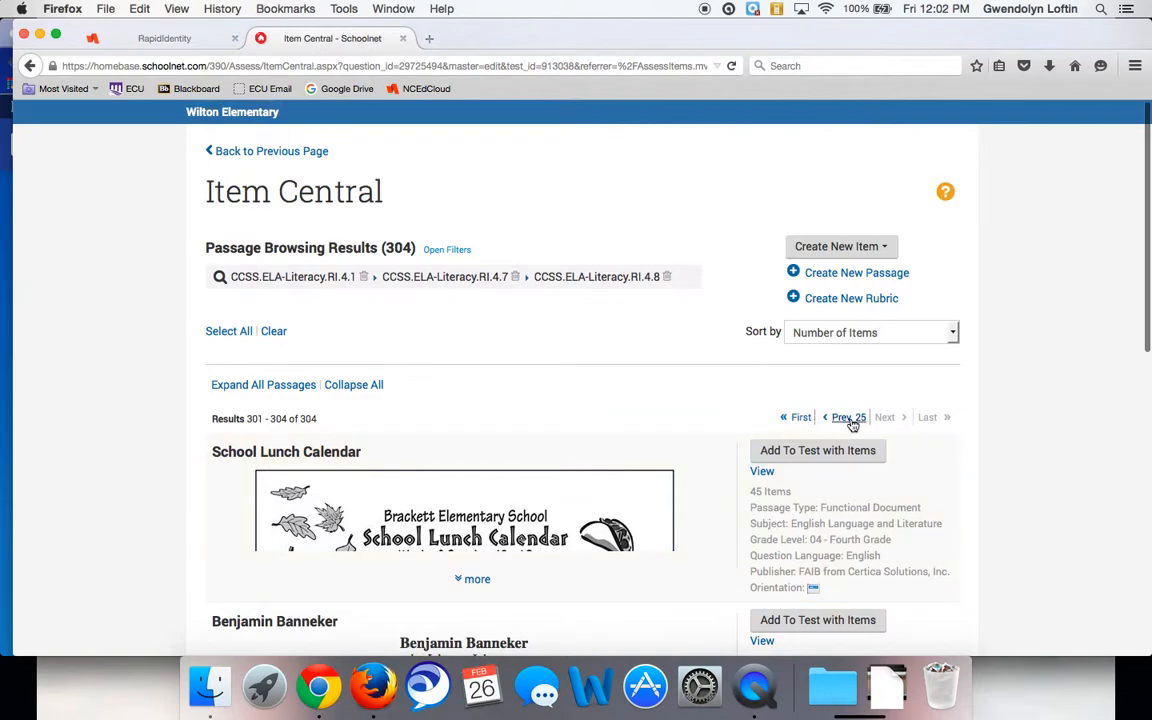
On the preceding results page, expand the Bamboozled passage and add it to the test with its items
{"action": "left_click", "coordinate": [852, 425]}
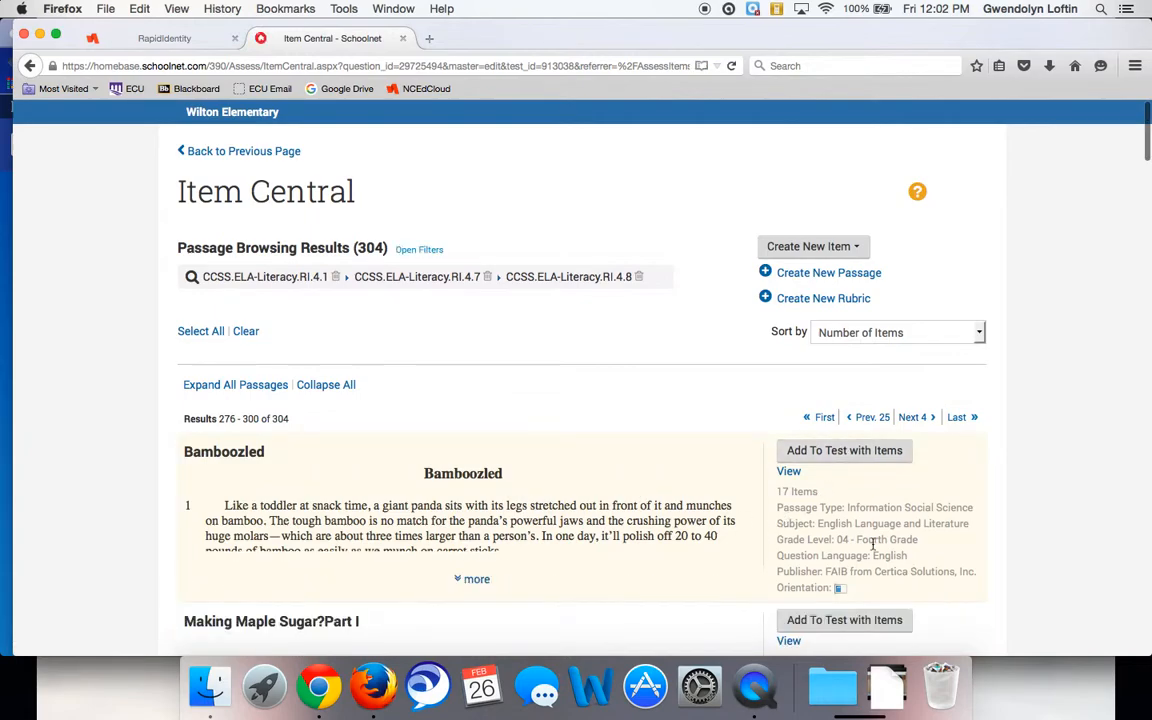
{"action": "left_click", "coordinate": [474, 579]}
{"action": "scroll", "coordinate": [470, 585], "scroll_direction": "down", "scroll_amount": 4}
{"action": "scroll", "coordinate": [468, 586], "scroll_direction": "up", "scroll_amount": 2}
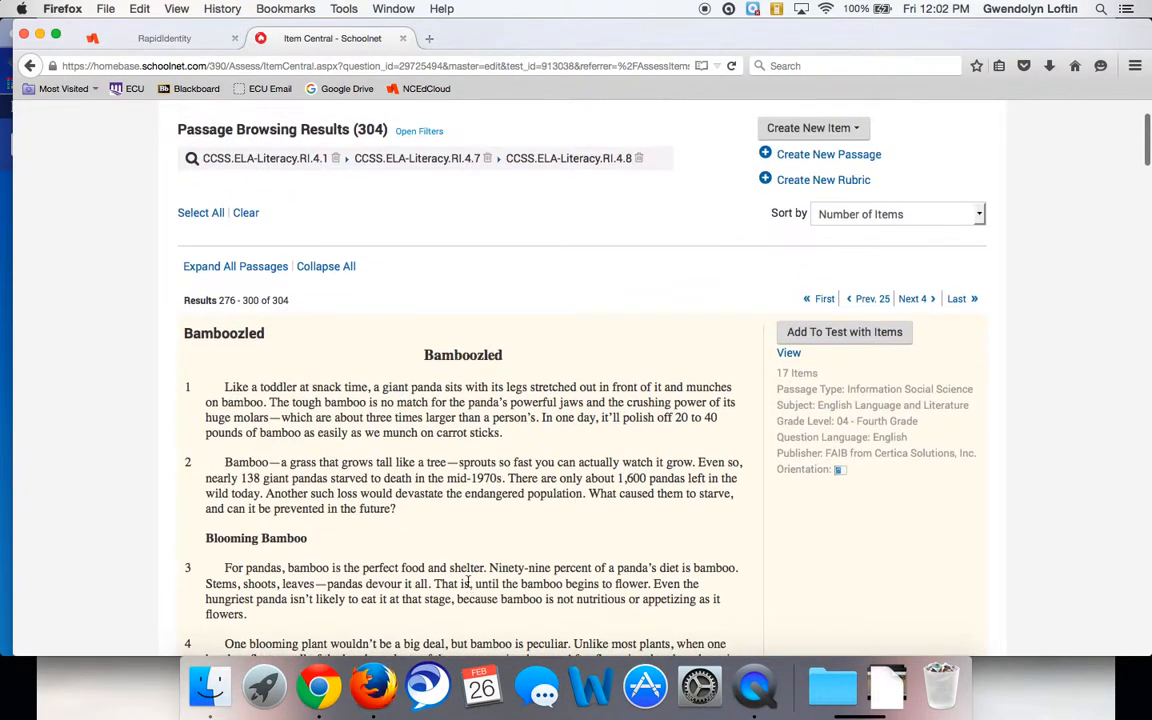
{"action": "left_click", "coordinate": [849, 342]}
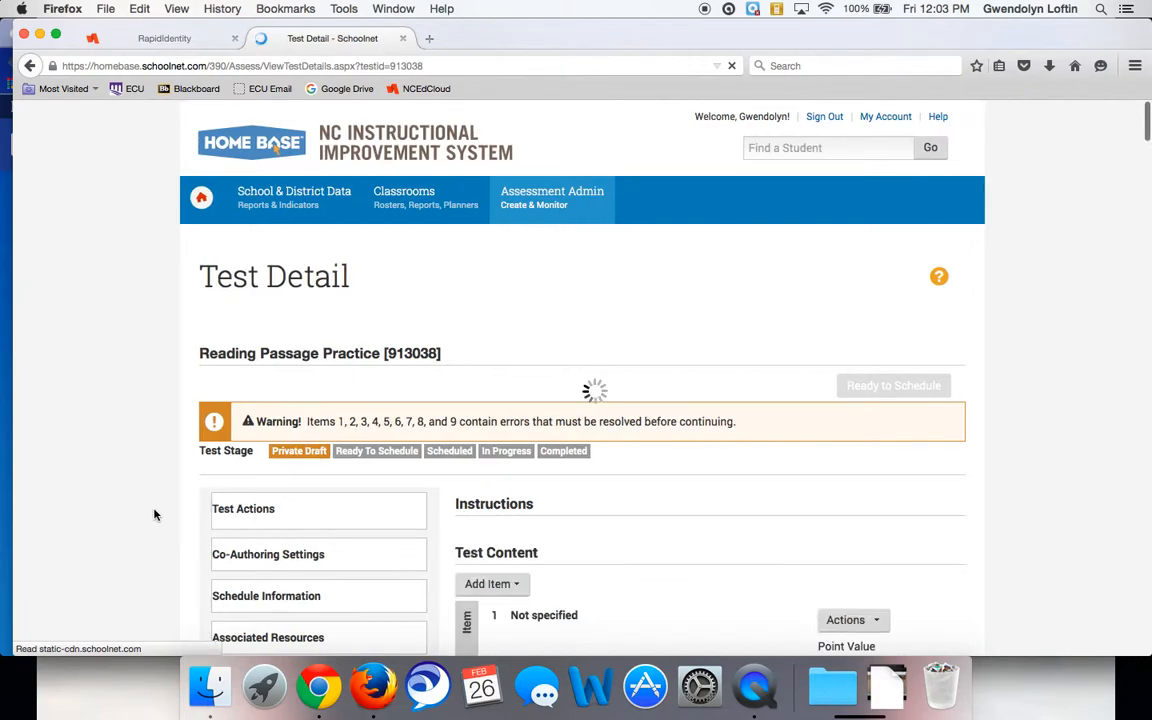
Review the test's content, from the unspecified items through the Bamboozled passage and its multiple-choice questions
{"action": "scroll", "coordinate": [155, 515], "scroll_direction": "down", "scroll_amount": 3}
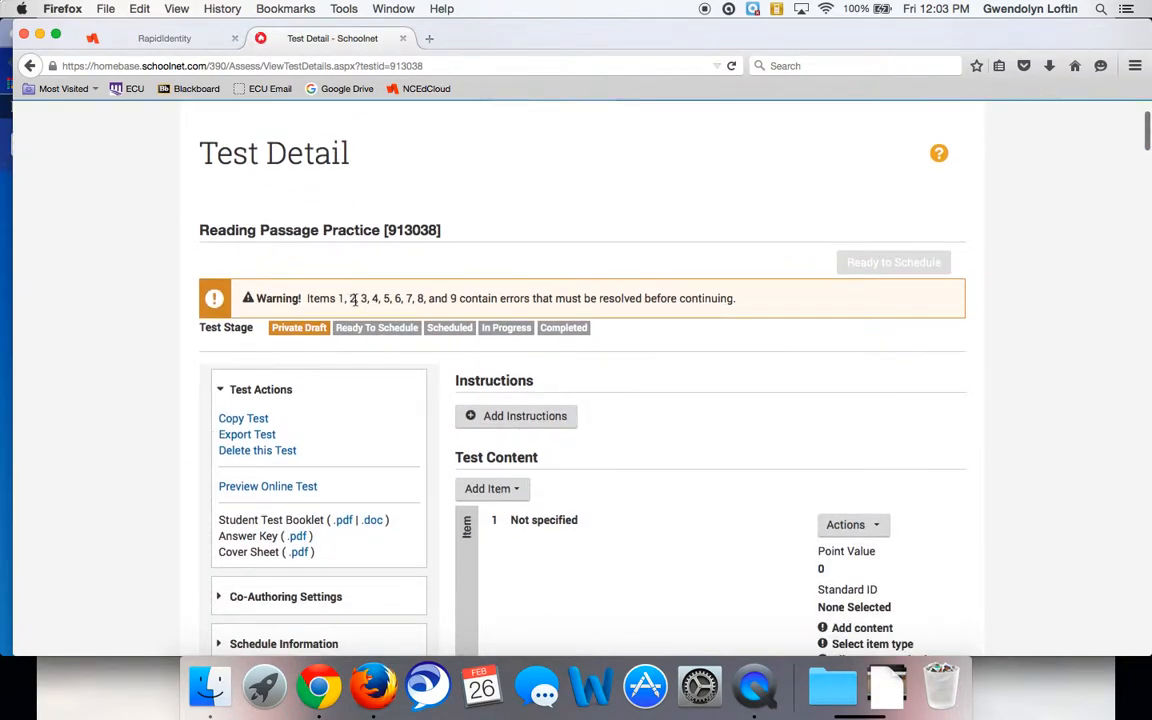
{"action": "scroll", "coordinate": [575, 497], "scroll_direction": "down", "scroll_amount": 20}
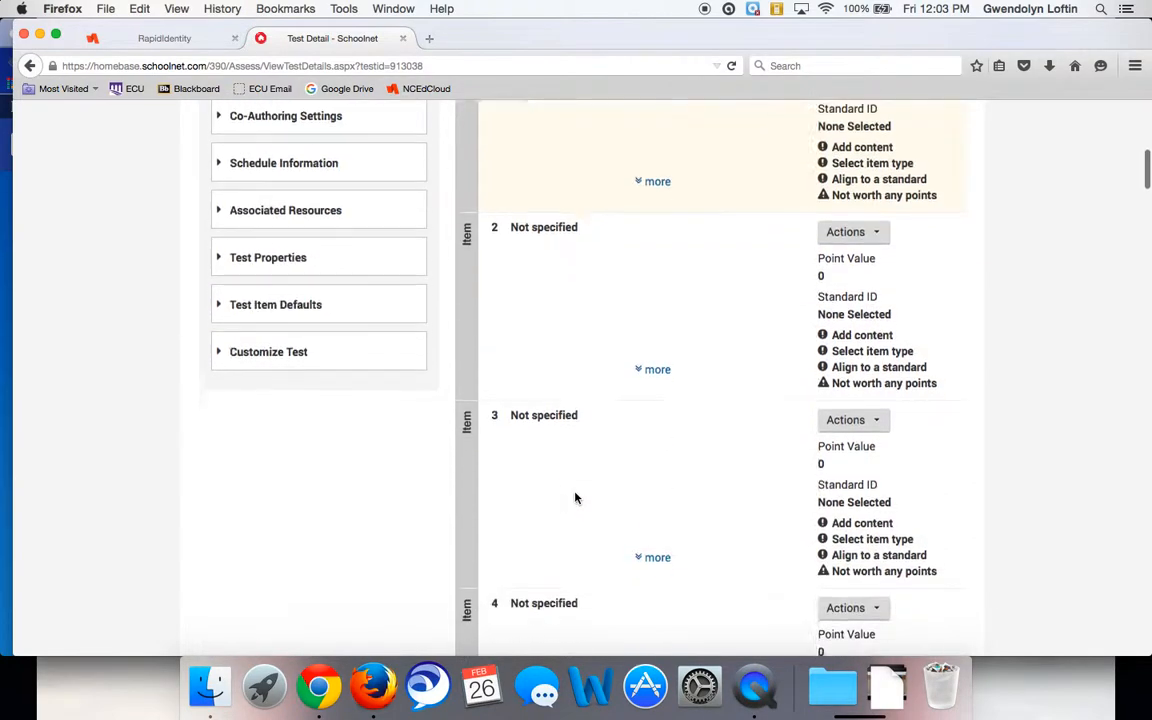
{"action": "scroll", "coordinate": [575, 497], "scroll_direction": "down", "scroll_amount": 20}
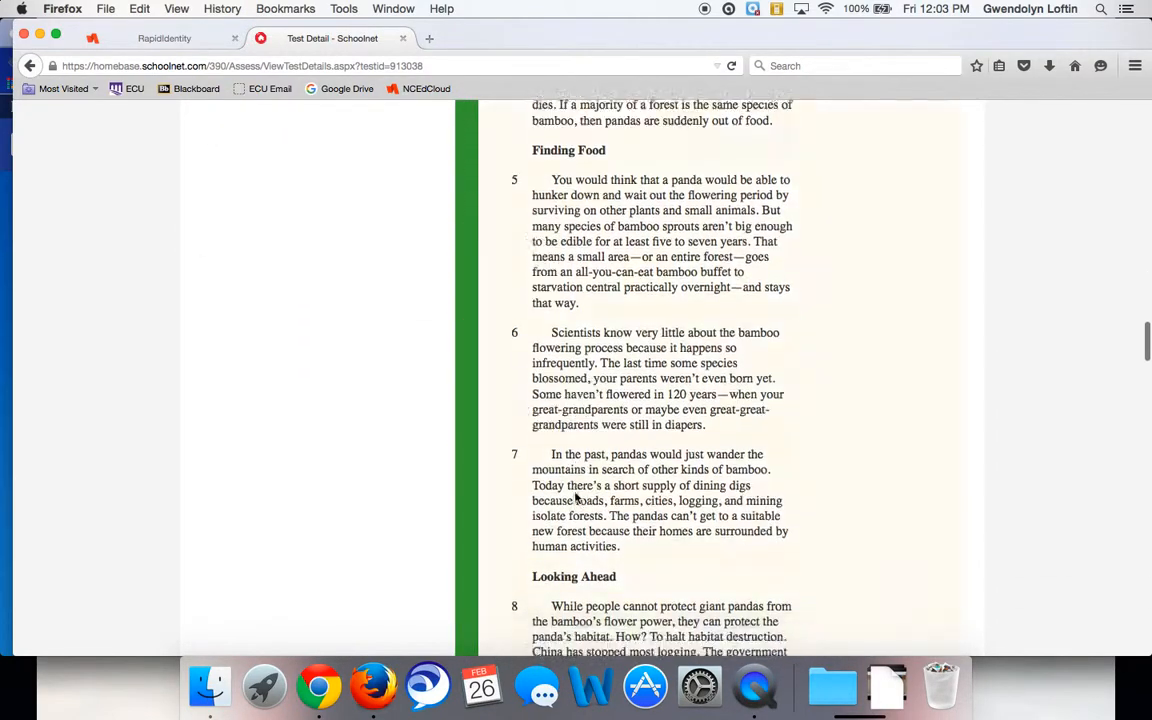
{"action": "scroll", "coordinate": [575, 497], "scroll_direction": "up", "scroll_amount": 20}
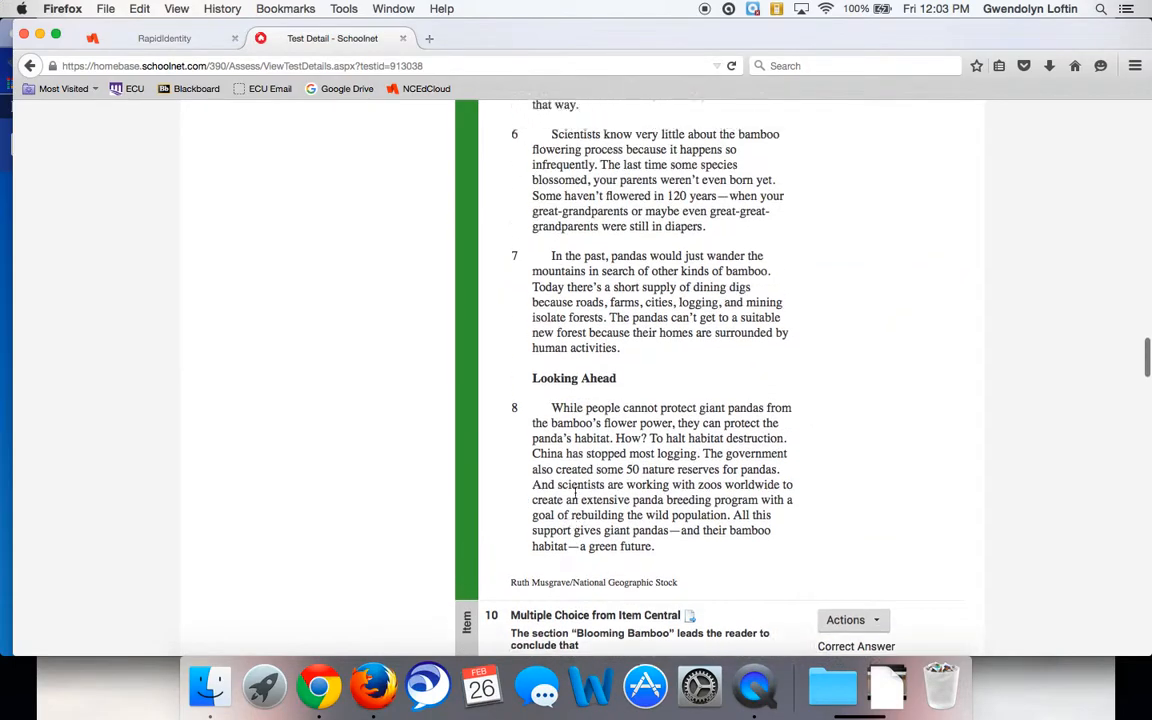
{"action": "scroll", "coordinate": [575, 495], "scroll_direction": "up", "scroll_amount": 10}
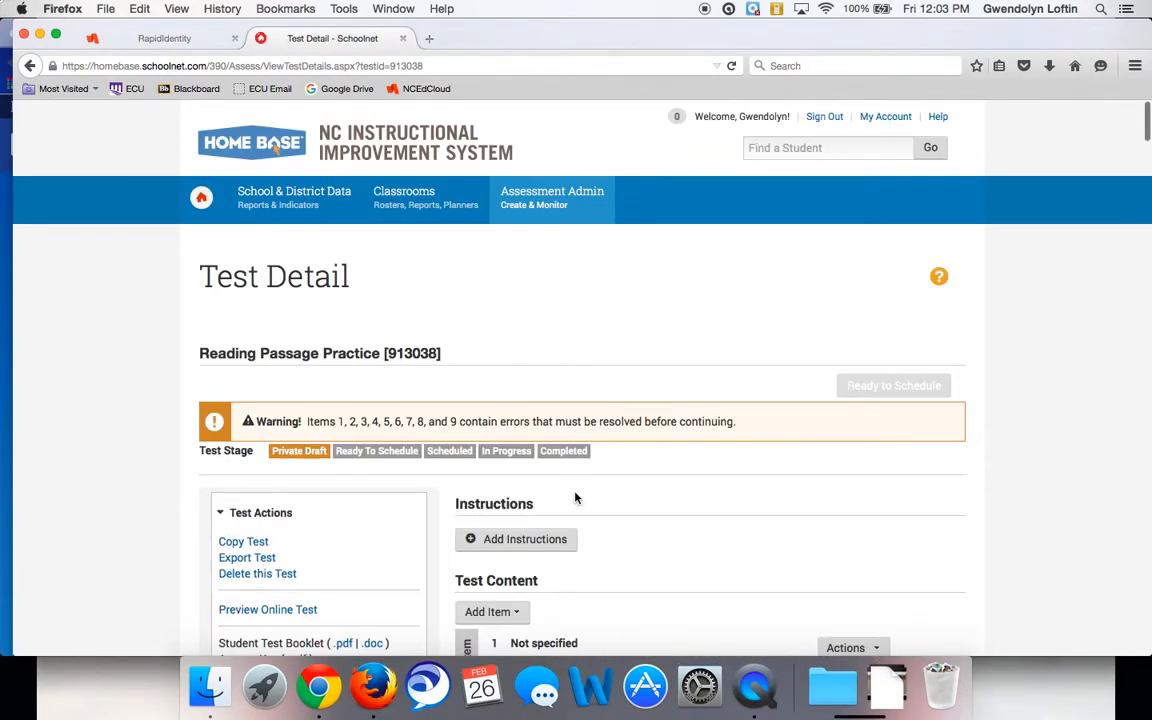
{"action": "scroll", "coordinate": [575, 497], "scroll_direction": "down", "scroll_amount": 10}
{"action": "scroll", "coordinate": [575, 492], "scroll_direction": "down", "scroll_amount": 15}
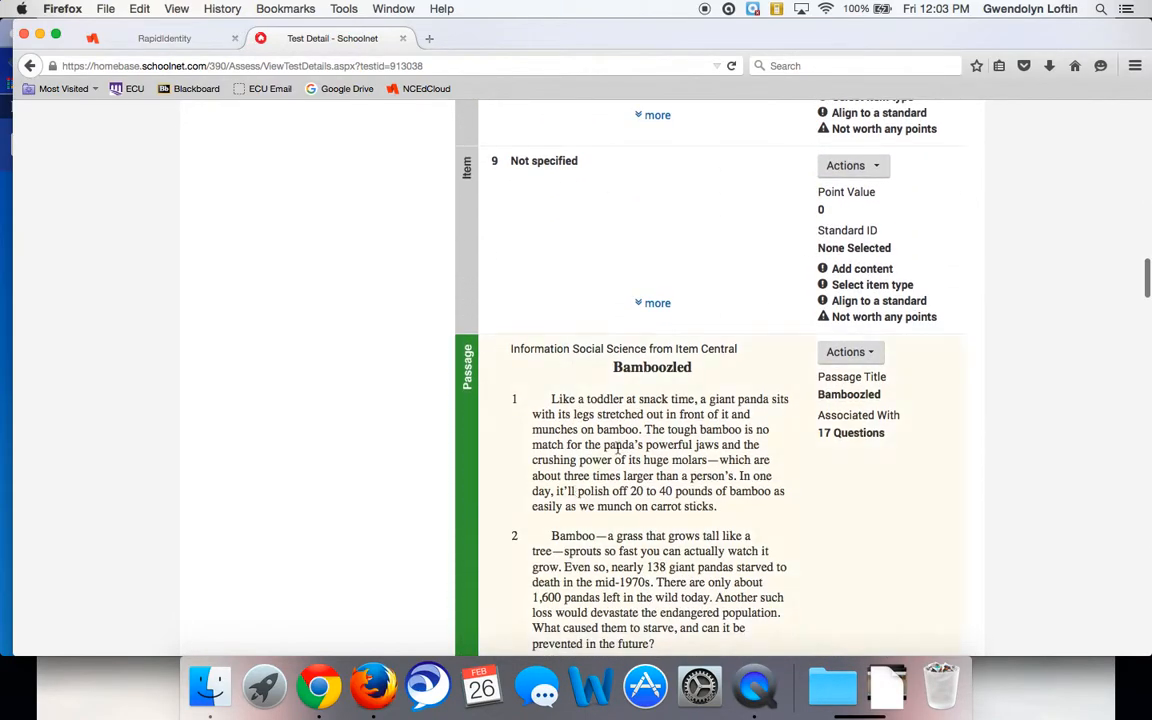
{"action": "scroll", "coordinate": [652, 437], "scroll_direction": "down", "scroll_amount": 20}
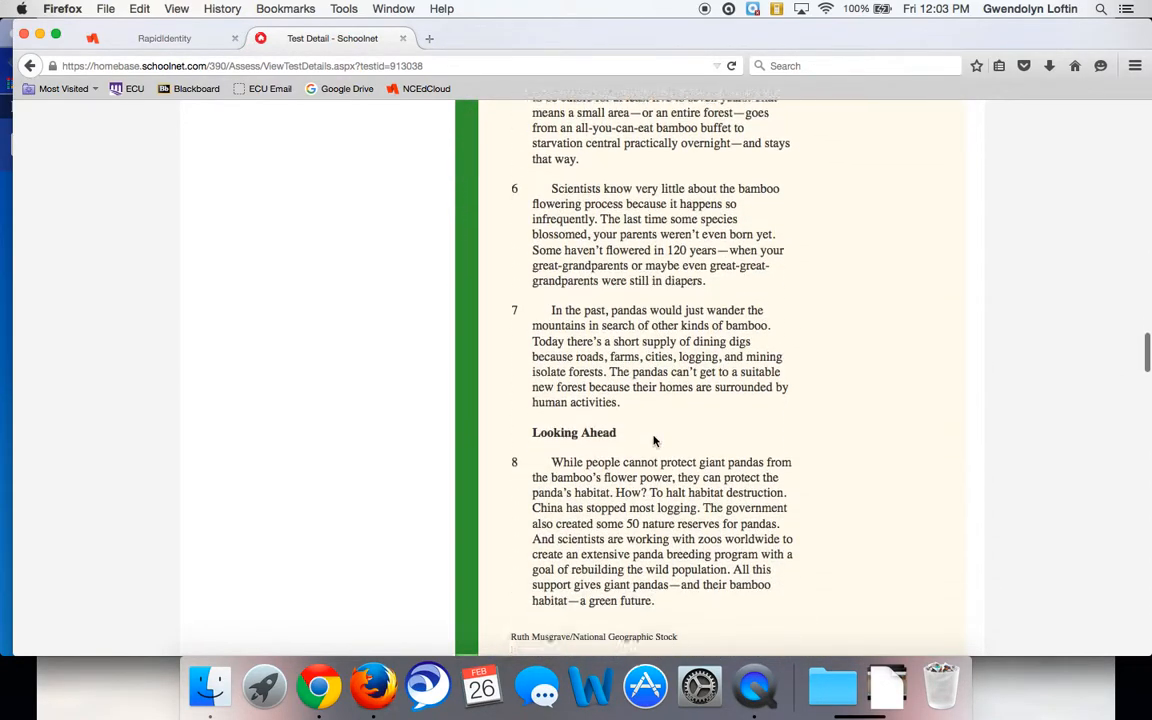
{"action": "scroll", "coordinate": [654, 440], "scroll_direction": "down", "scroll_amount": 20}
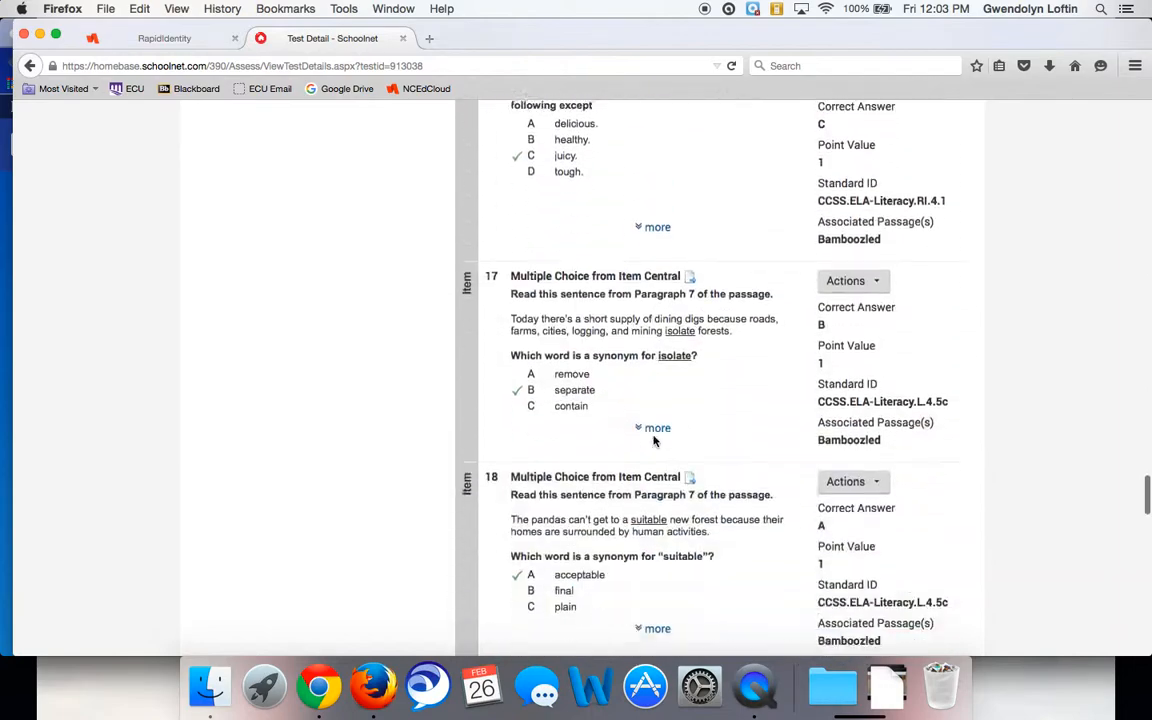
{"action": "scroll", "coordinate": [654, 440], "scroll_direction": "down", "scroll_amount": 20}
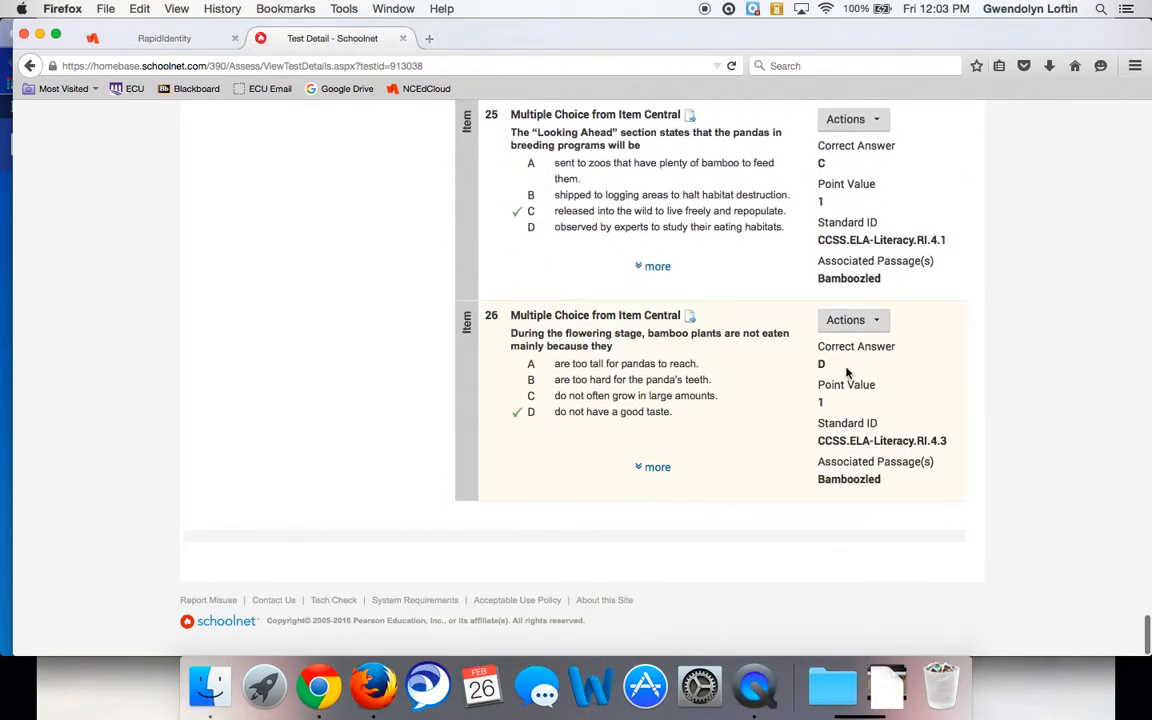
Check the actions available for item 26 without applying any, and return to the start of the test details
{"action": "left_click", "coordinate": [876, 324]}
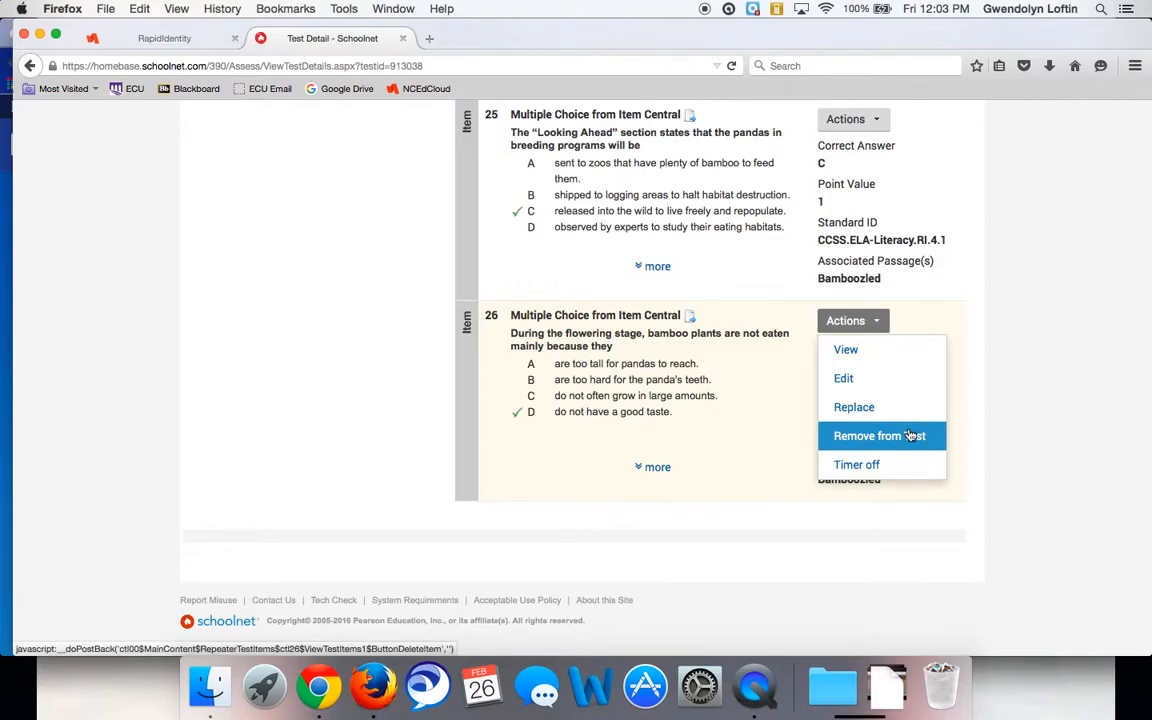
{"action": "left_click", "coordinate": [1006, 395]}
{"action": "scroll", "coordinate": [1009, 395], "scroll_direction": "up", "scroll_amount": 10}
{"action": "scroll", "coordinate": [1009, 395], "scroll_direction": "up", "scroll_amount": 20}
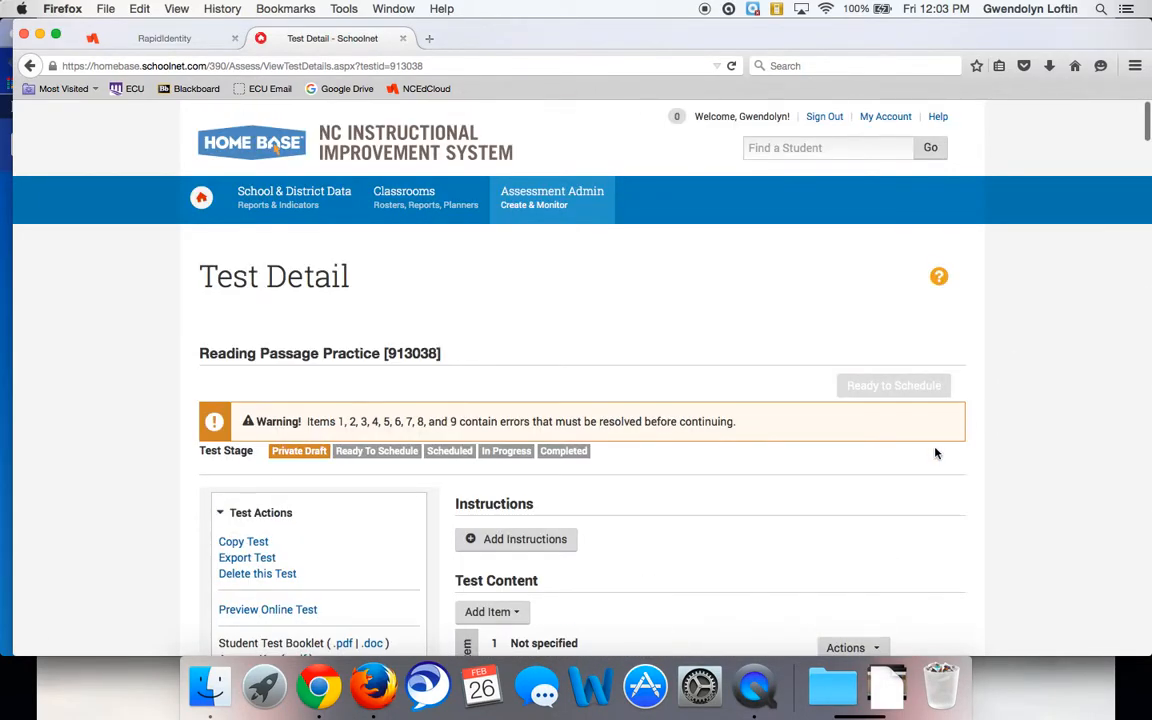
Start adding more content to the test from Item Central
{"action": "scroll", "coordinate": [935, 453], "scroll_direction": "down", "scroll_amount": 4}
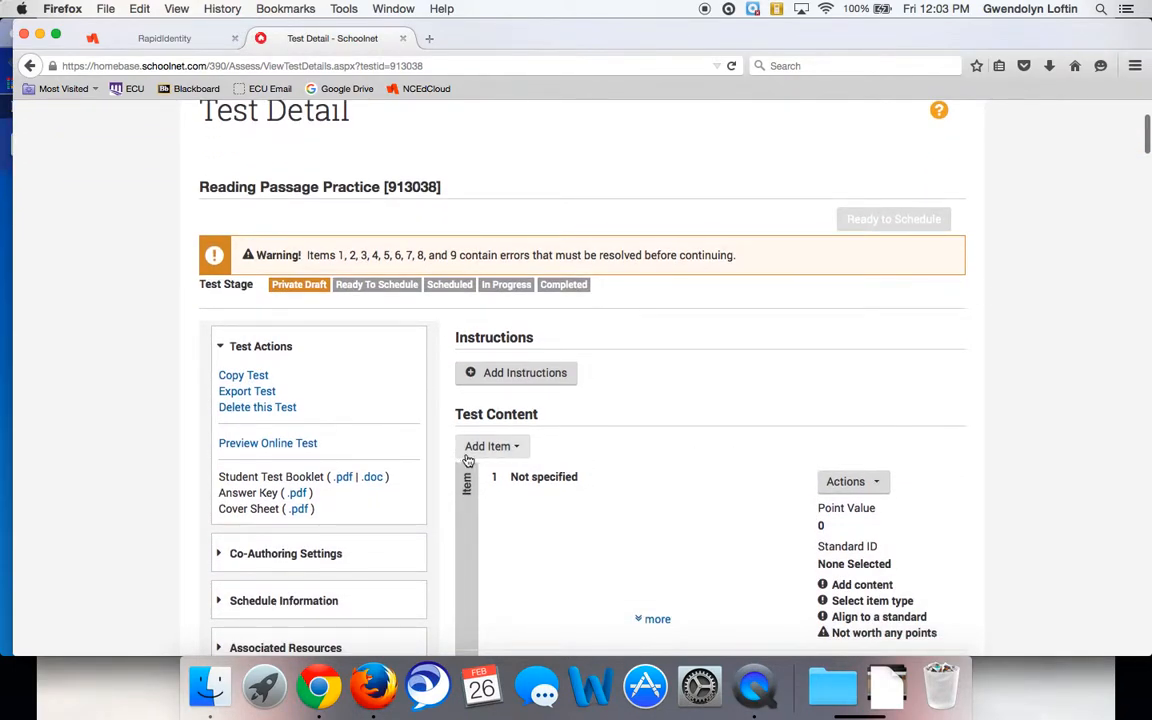
{"action": "left_click", "coordinate": [520, 452]}
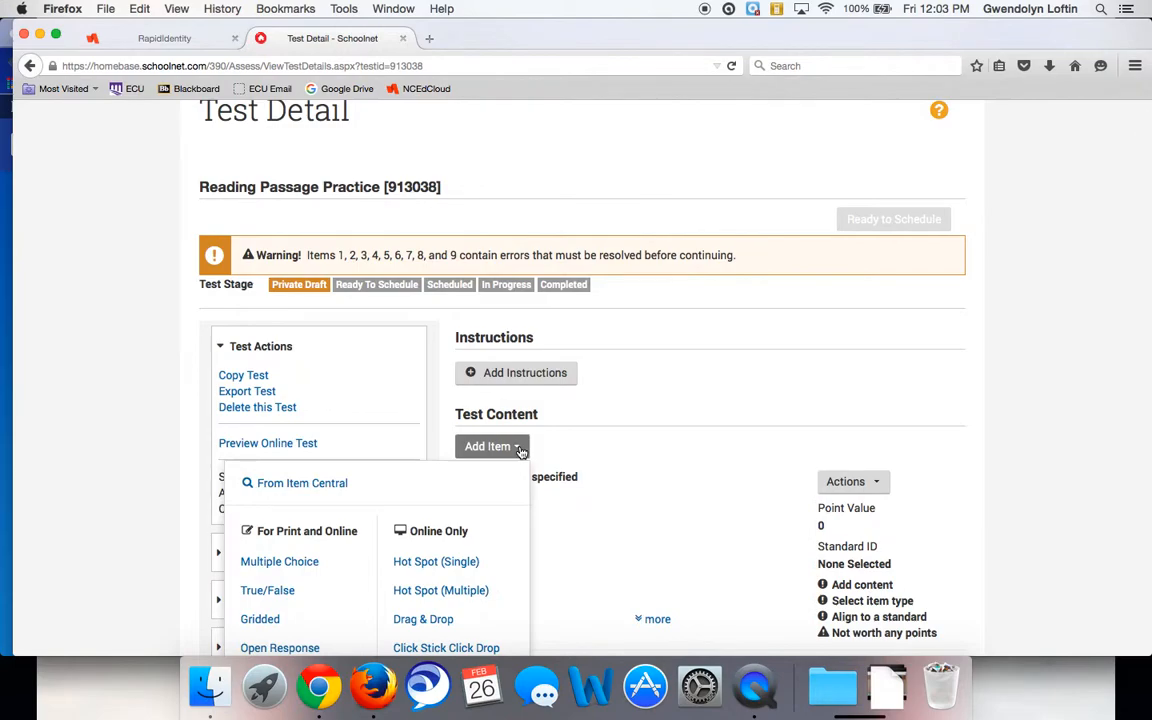
{"action": "scroll", "coordinate": [500, 470], "scroll_direction": "down", "scroll_amount": 4}
{"action": "left_click", "coordinate": [322, 316]}
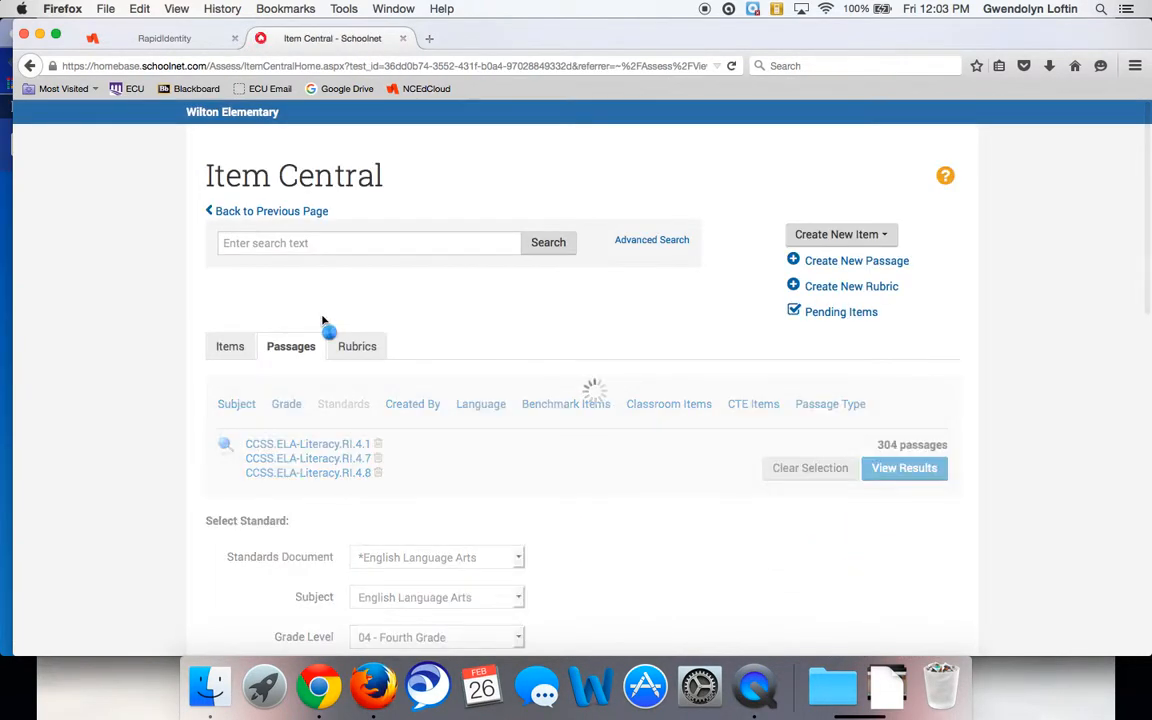
Review the standards still selected in the passage filter (RI.4.1, RI.4.7 and RI.4.8) and show the matching passages again
{"action": "scroll", "coordinate": [420, 399], "scroll_direction": "down", "scroll_amount": 3}
{"action": "scroll", "coordinate": [420, 399], "scroll_direction": "down", "scroll_amount": 4}
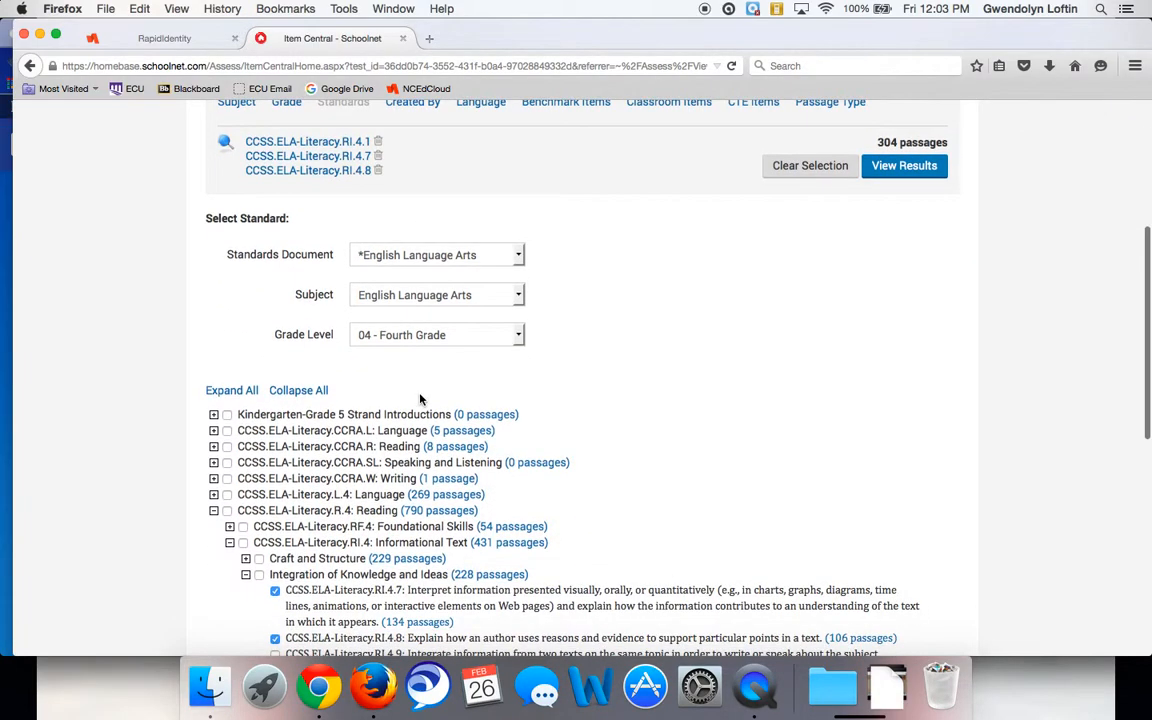
{"action": "scroll", "coordinate": [386, 483], "scroll_direction": "down", "scroll_amount": 3}
{"action": "scroll", "coordinate": [395, 418], "scroll_direction": "down", "scroll_amount": 4}
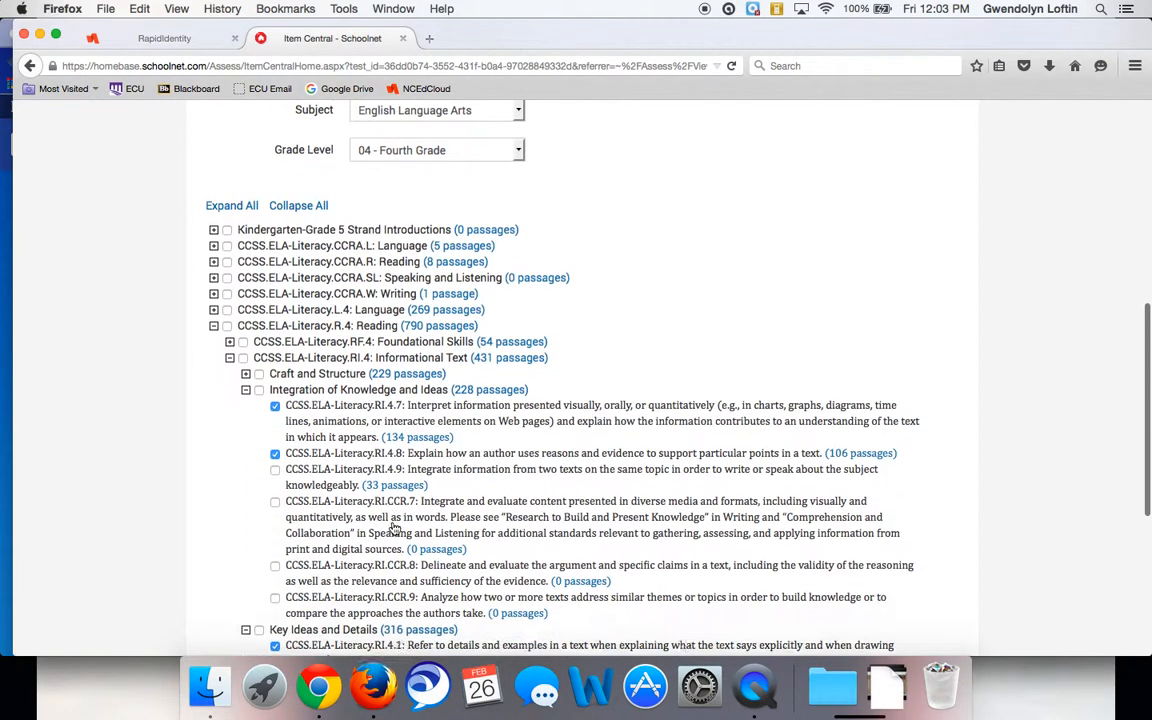
{"action": "scroll", "coordinate": [395, 528], "scroll_direction": "up", "scroll_amount": 4}
{"action": "scroll", "coordinate": [393, 528], "scroll_direction": "up", "scroll_amount": 4}
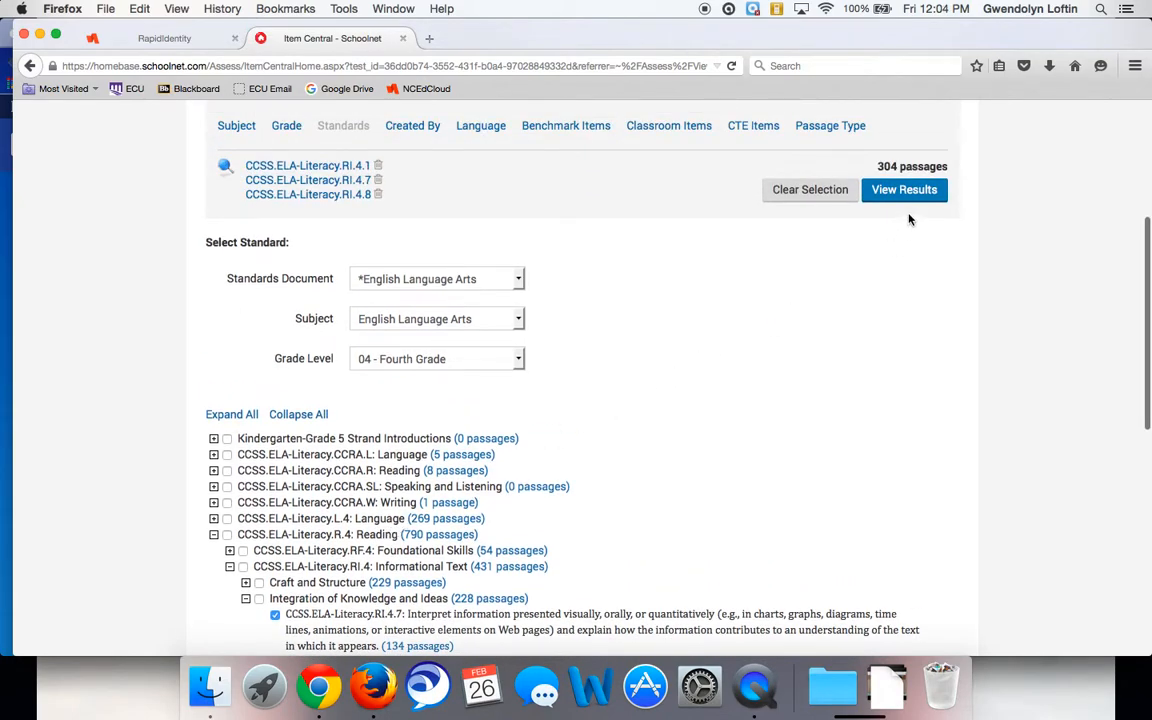
{"action": "left_click", "coordinate": [906, 196]}
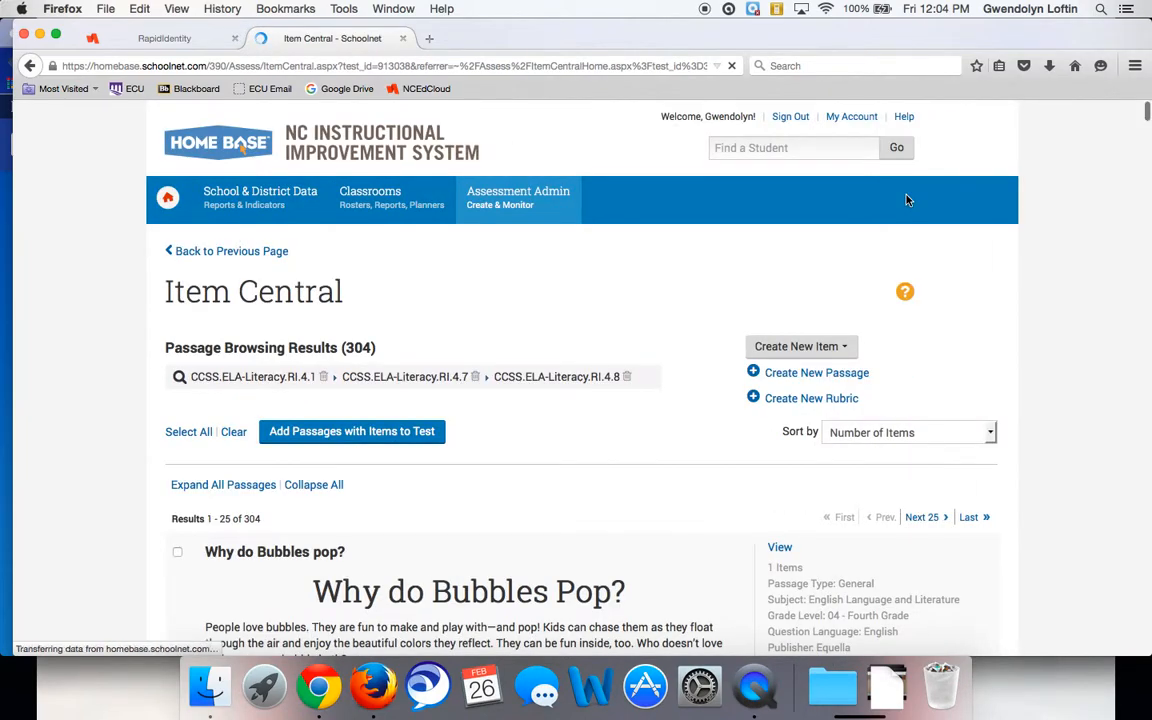
Examine the titles, item counts and publishers of the passages on the second page of results
{"action": "scroll", "coordinate": [688, 428], "scroll_direction": "down", "scroll_amount": 8}
{"action": "scroll", "coordinate": [688, 428], "scroll_direction": "up", "scroll_amount": 2}
{"action": "left_click", "coordinate": [919, 218]}
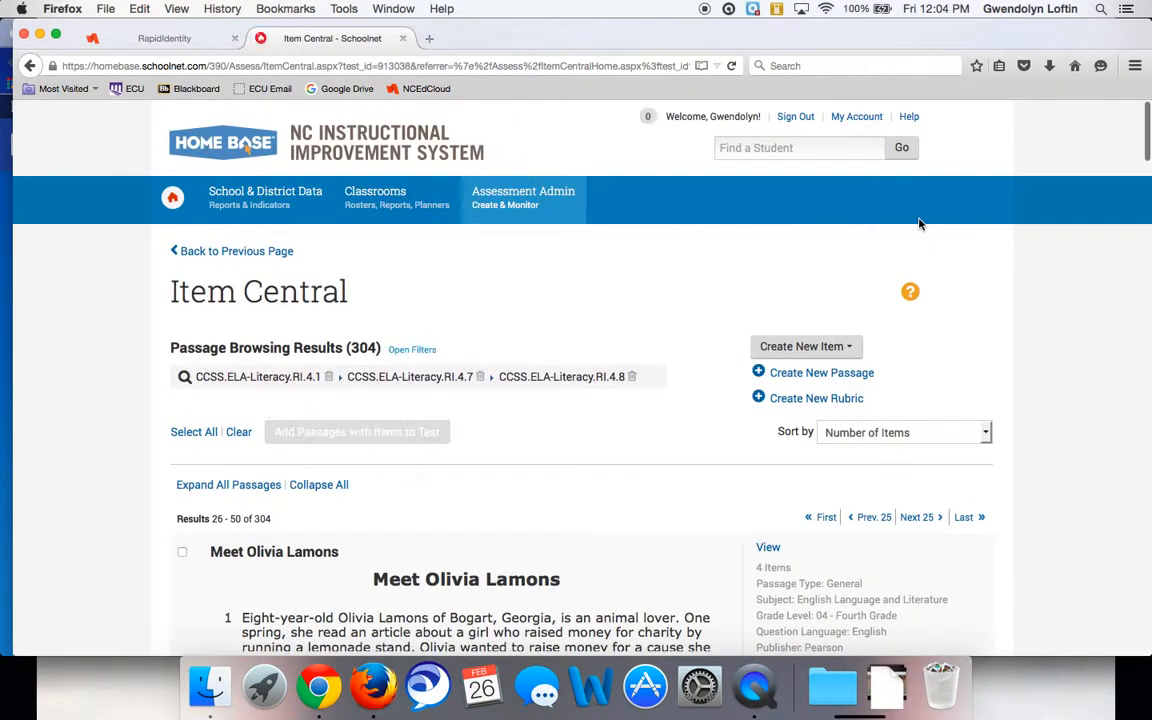
{"action": "scroll", "coordinate": [916, 403], "scroll_direction": "down", "scroll_amount": 10}
{"action": "scroll", "coordinate": [916, 403], "scroll_direction": "down", "scroll_amount": 15}
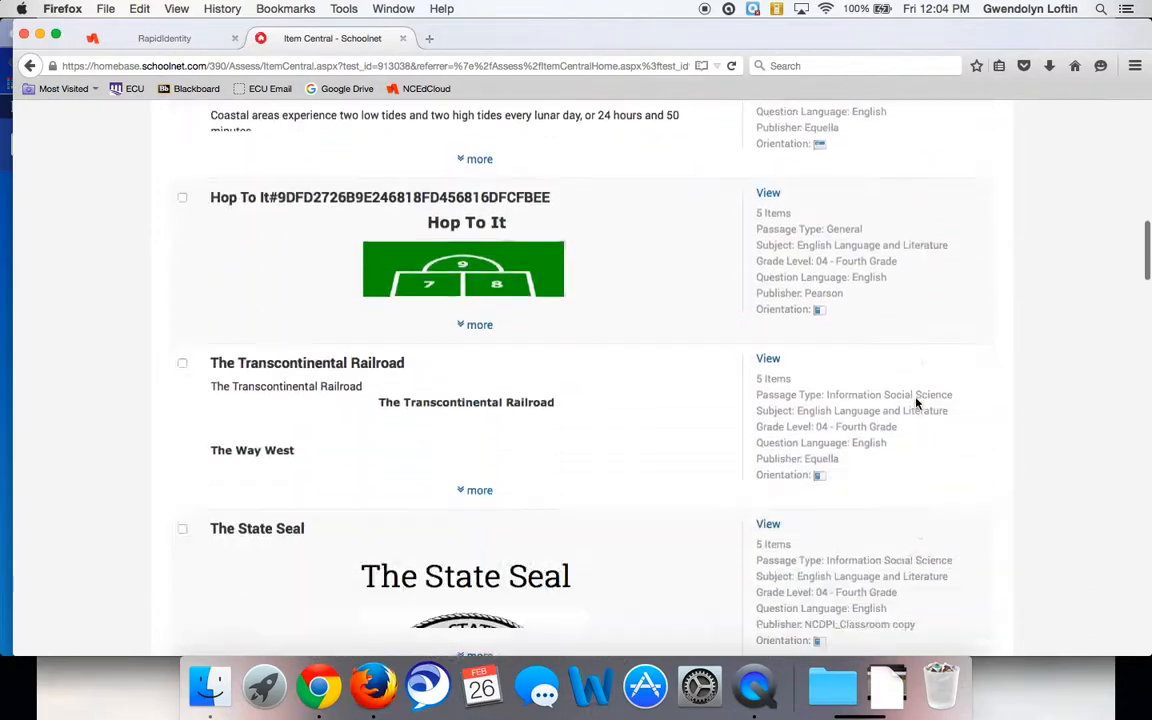
{"action": "scroll", "coordinate": [916, 400], "scroll_direction": "down", "scroll_amount": 15}
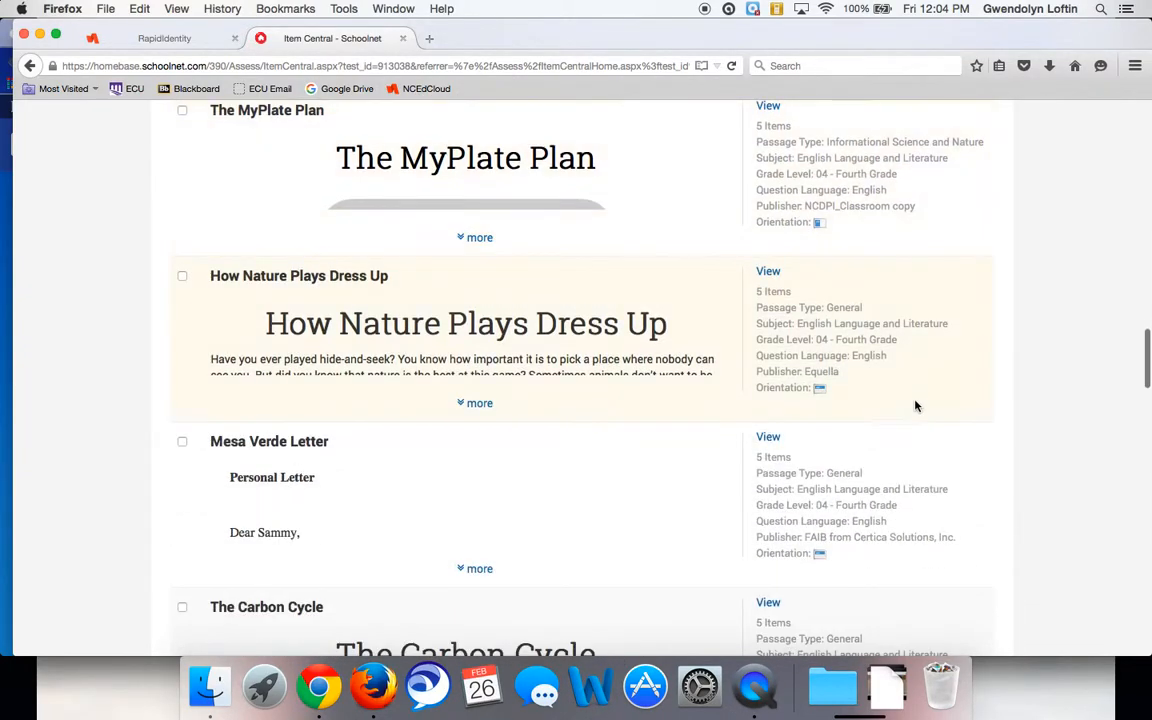
{"action": "scroll", "coordinate": [914, 403], "scroll_direction": "down", "scroll_amount": 15}
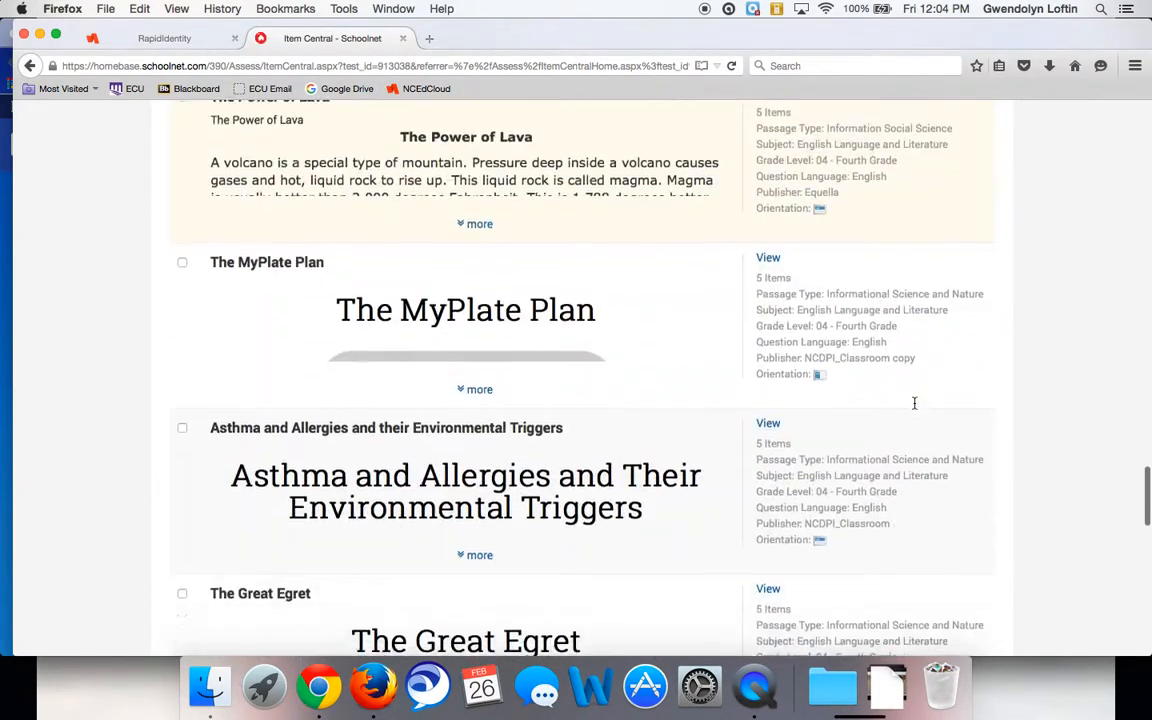
{"action": "scroll", "coordinate": [867, 400], "scroll_direction": "down", "scroll_amount": 5}
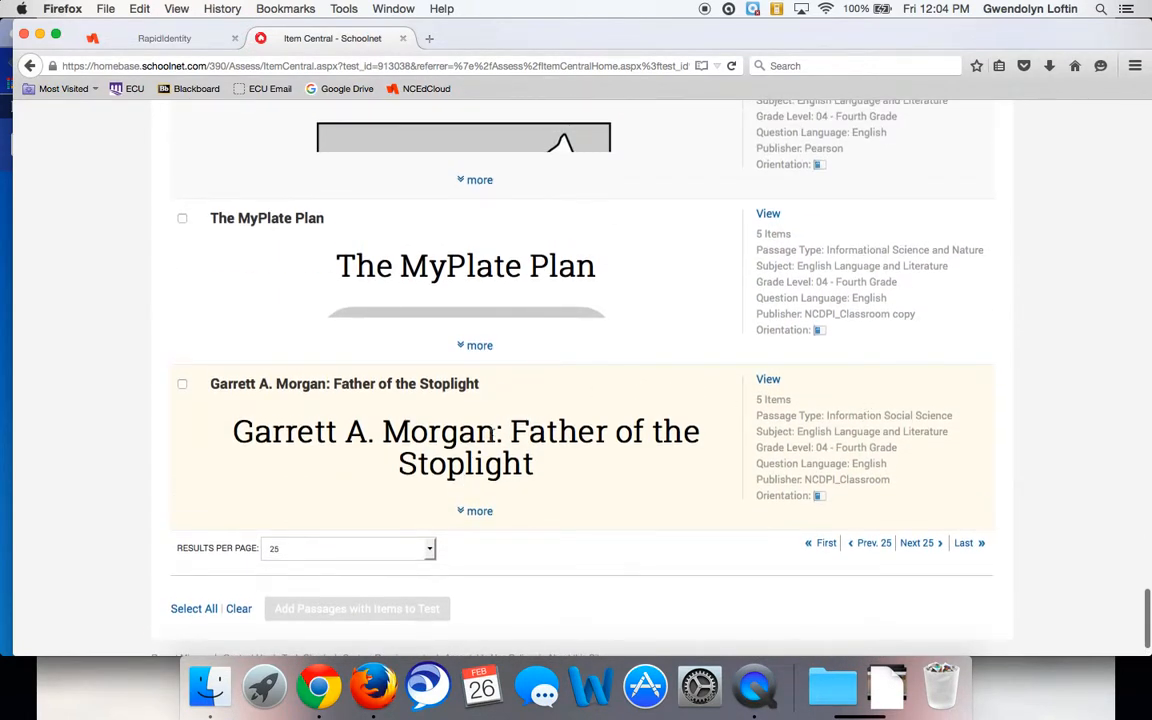
Preview the full text of The MyPlate Plan from NCDPI_Classroom copy, select that passage and send it with its items to a test
{"action": "left_click", "coordinate": [474, 345]}
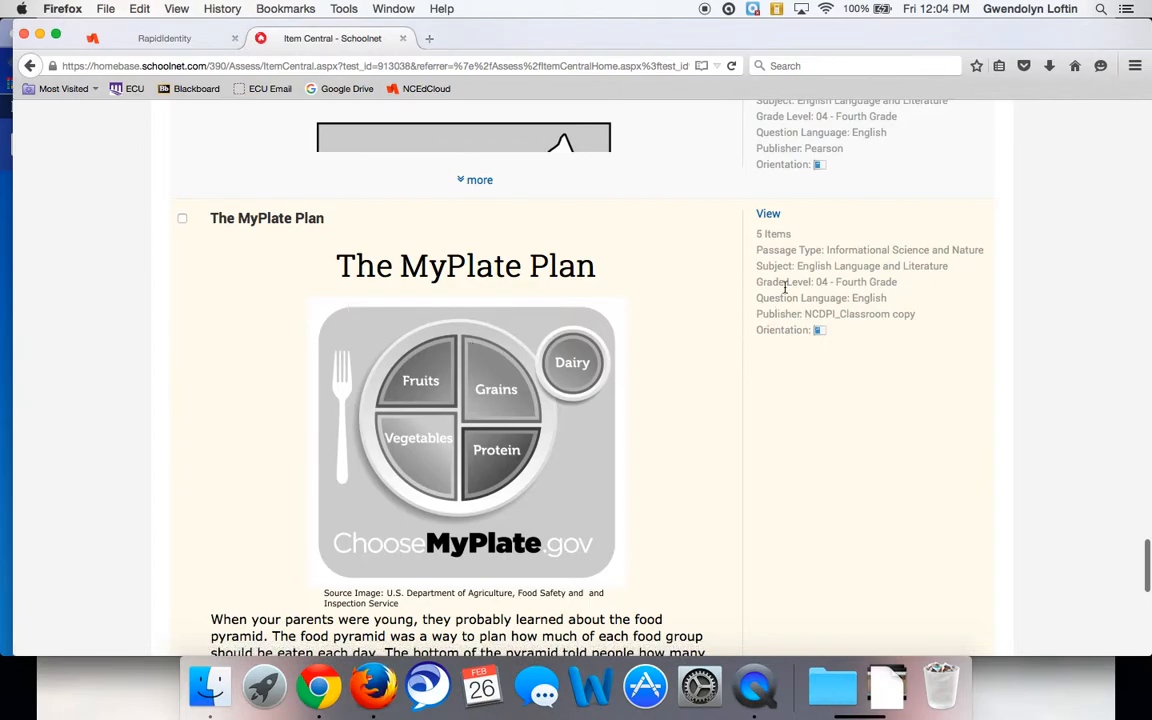
{"action": "scroll", "coordinate": [785, 288], "scroll_direction": "down", "scroll_amount": 5}
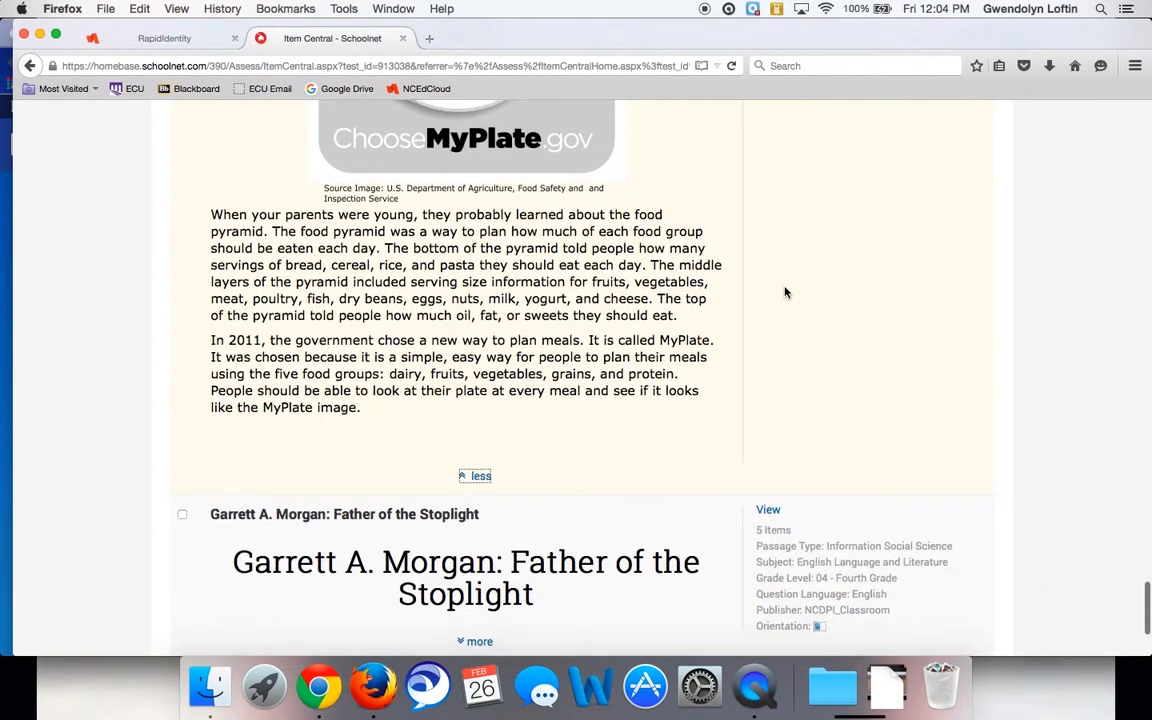
{"action": "scroll", "coordinate": [785, 292], "scroll_direction": "up", "scroll_amount": 5}
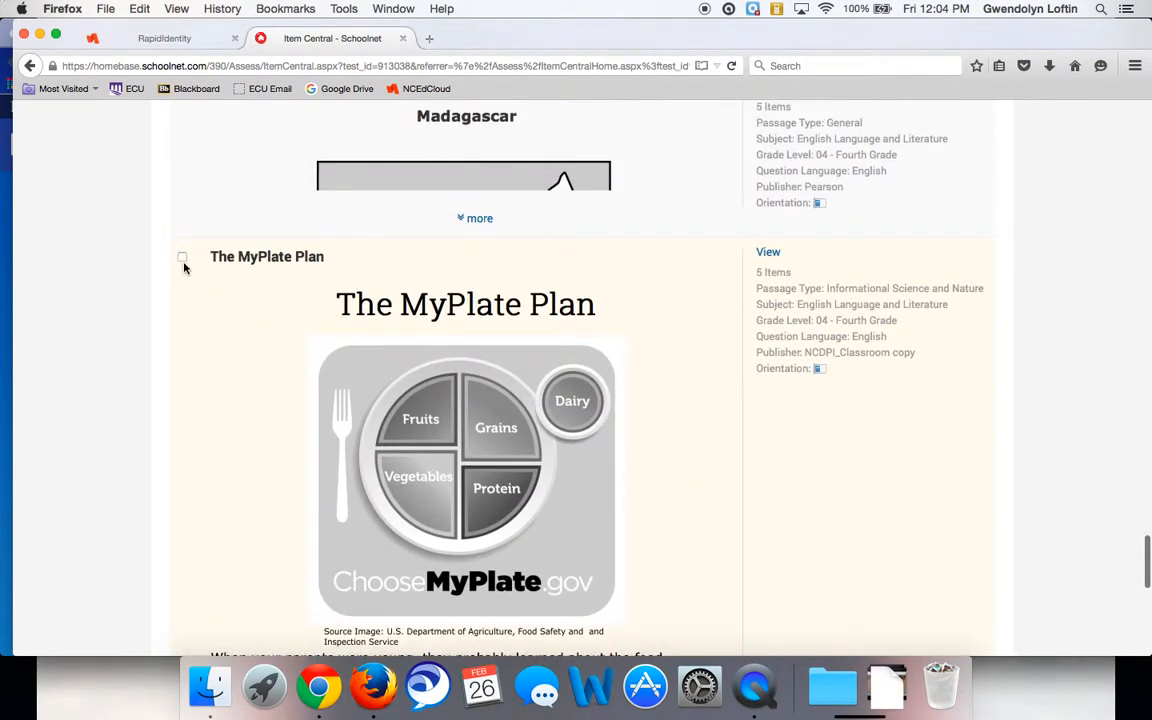
{"action": "scroll", "coordinate": [240, 280], "scroll_direction": "up", "scroll_amount": 20}
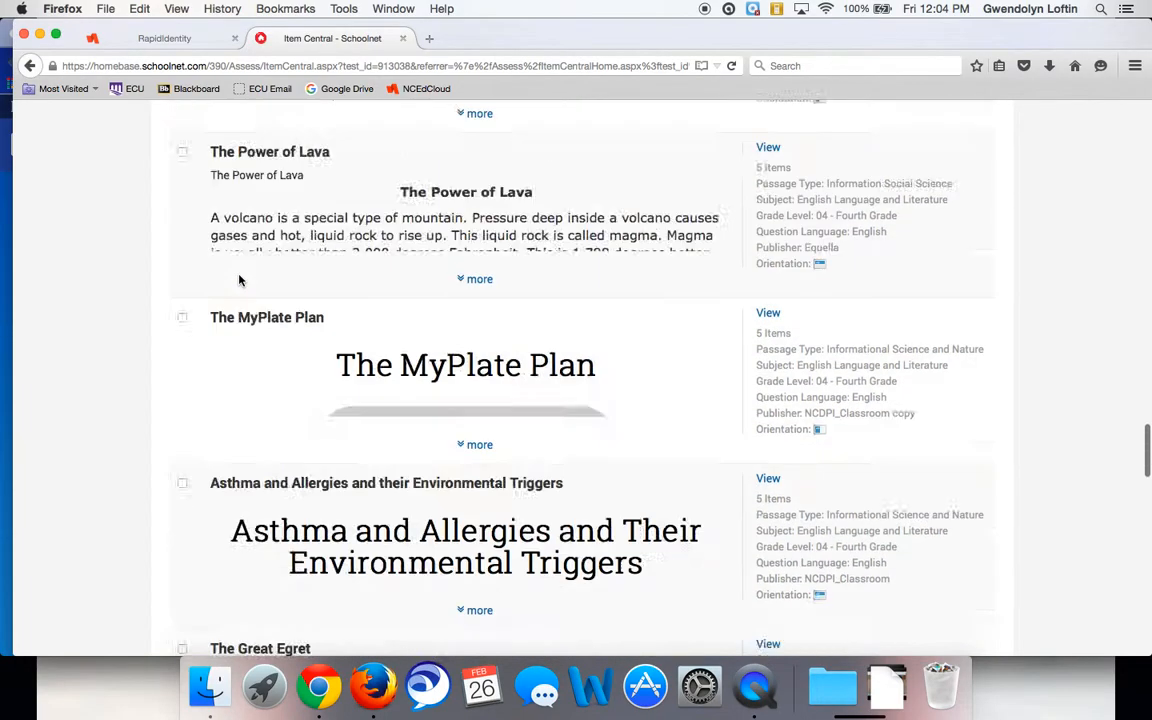
{"action": "scroll", "coordinate": [240, 280], "scroll_direction": "up", "scroll_amount": 10}
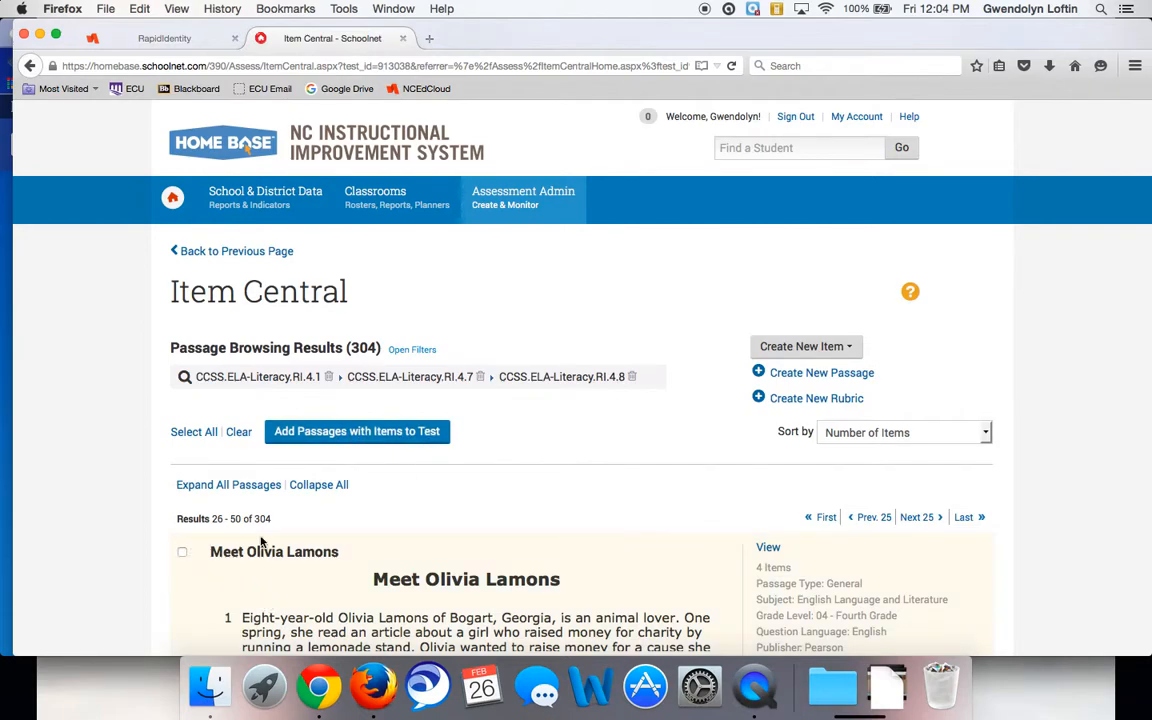
{"action": "left_click", "coordinate": [382, 440]}
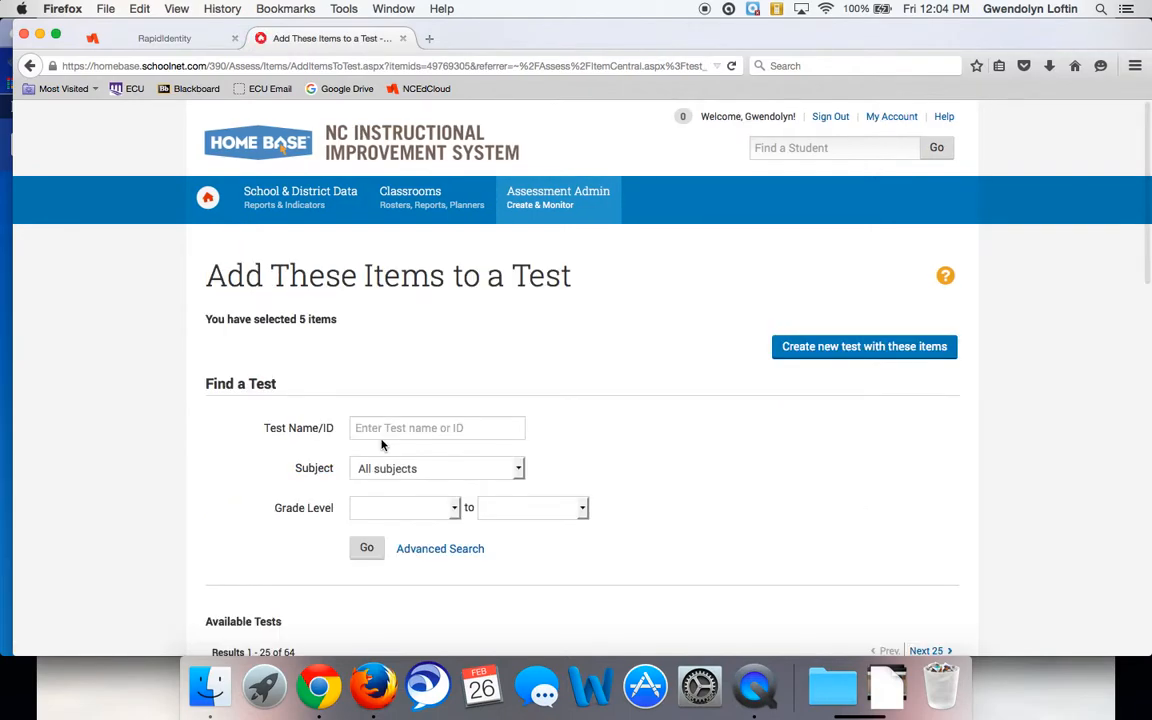
Search the available tests by name for "reading passage"
{"action": "scroll", "coordinate": [278, 505], "scroll_direction": "down", "scroll_amount": 10}
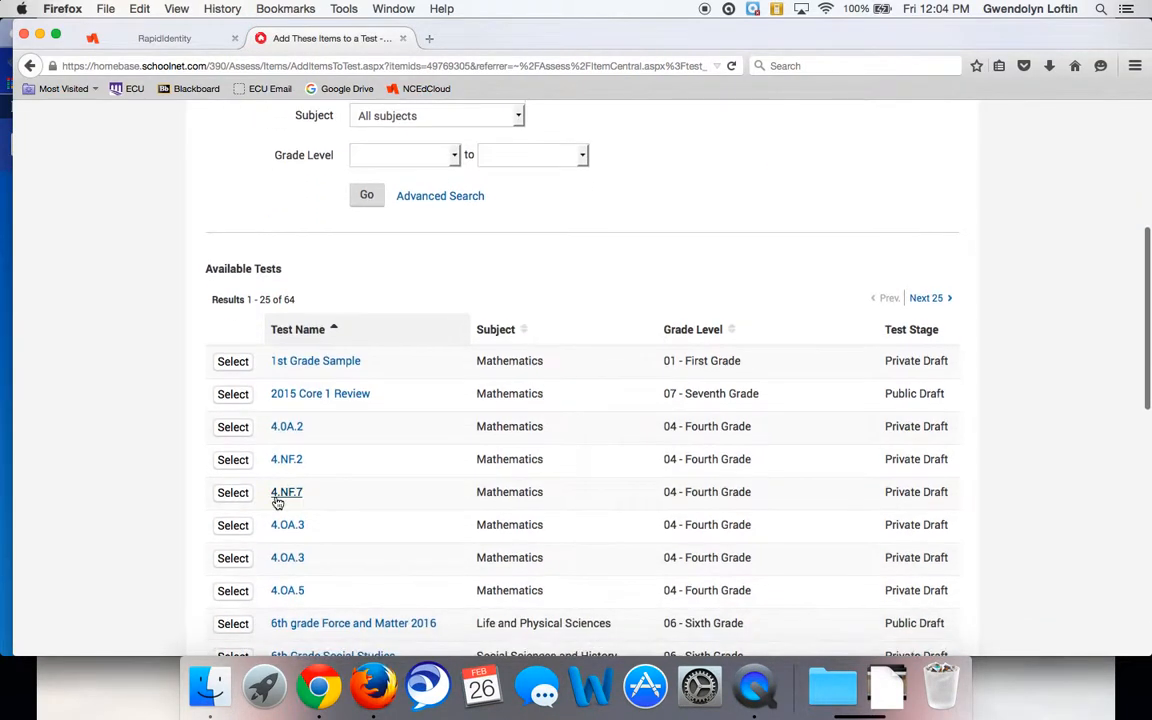
{"action": "scroll", "coordinate": [386, 460], "scroll_direction": "down", "scroll_amount": 1}
{"action": "scroll", "coordinate": [385, 463], "scroll_direction": "up", "scroll_amount": 7}
{"action": "scroll", "coordinate": [385, 463], "scroll_direction": "up", "scroll_amount": 2}
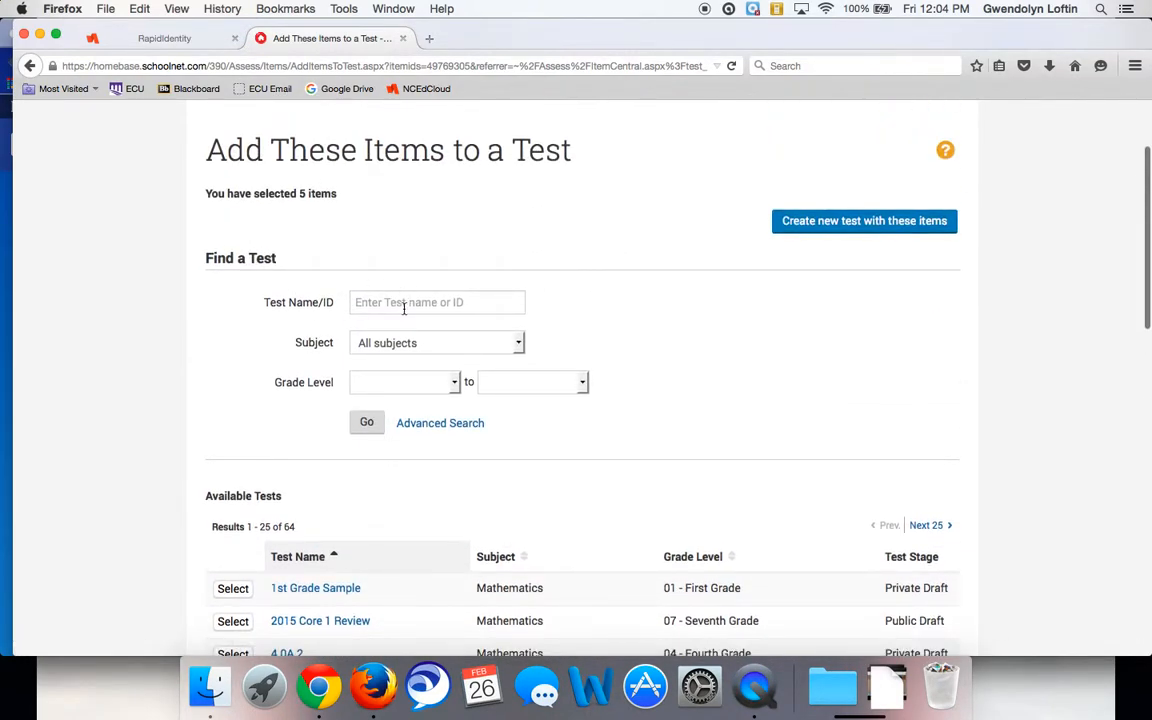
{"action": "left_click", "coordinate": [405, 307]}
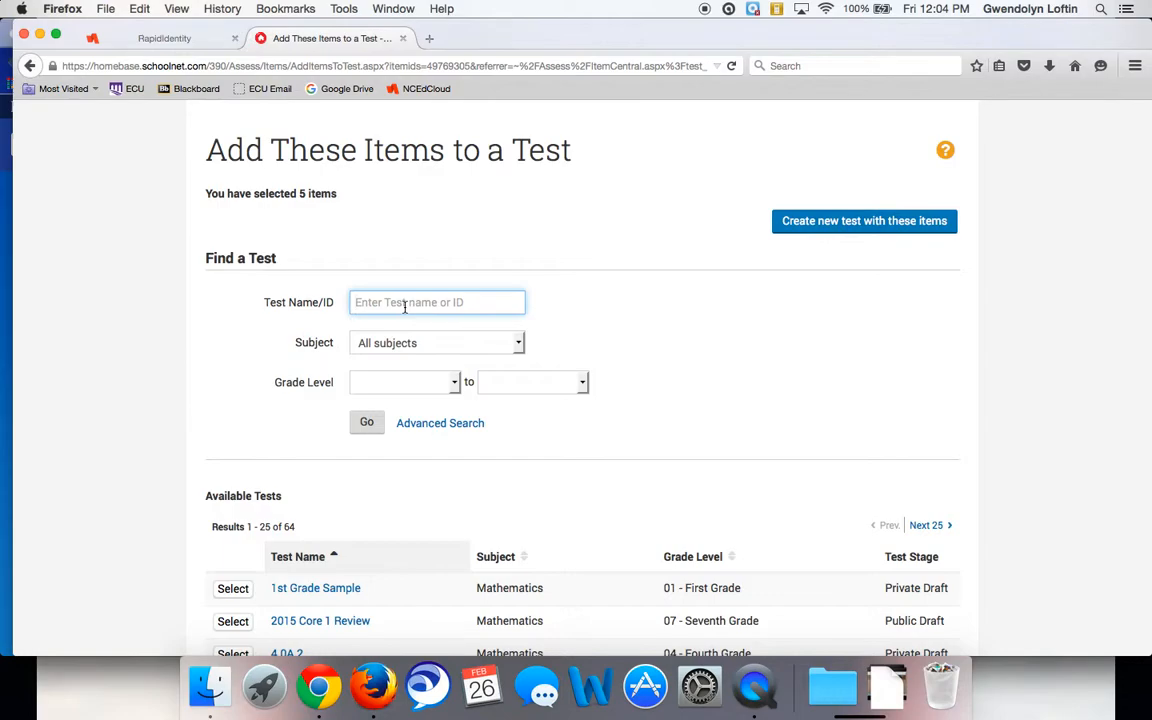
{"action": "type", "text": "reading passage"}
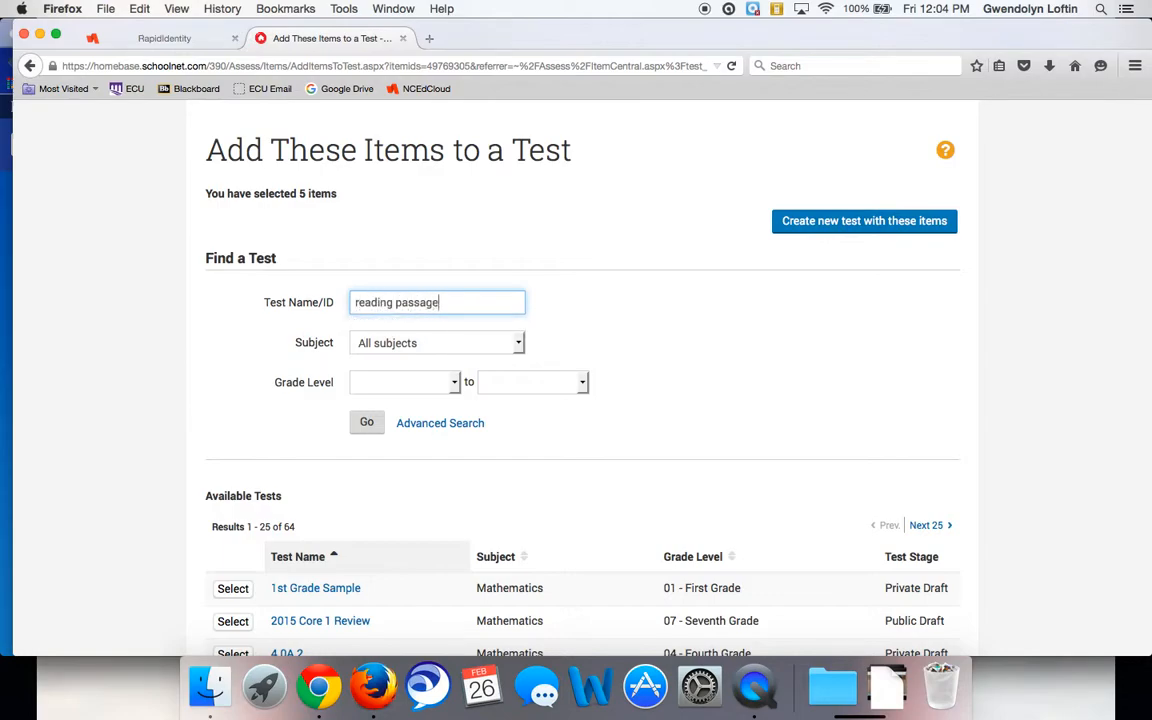
{"action": "left_click", "coordinate": [369, 428]}
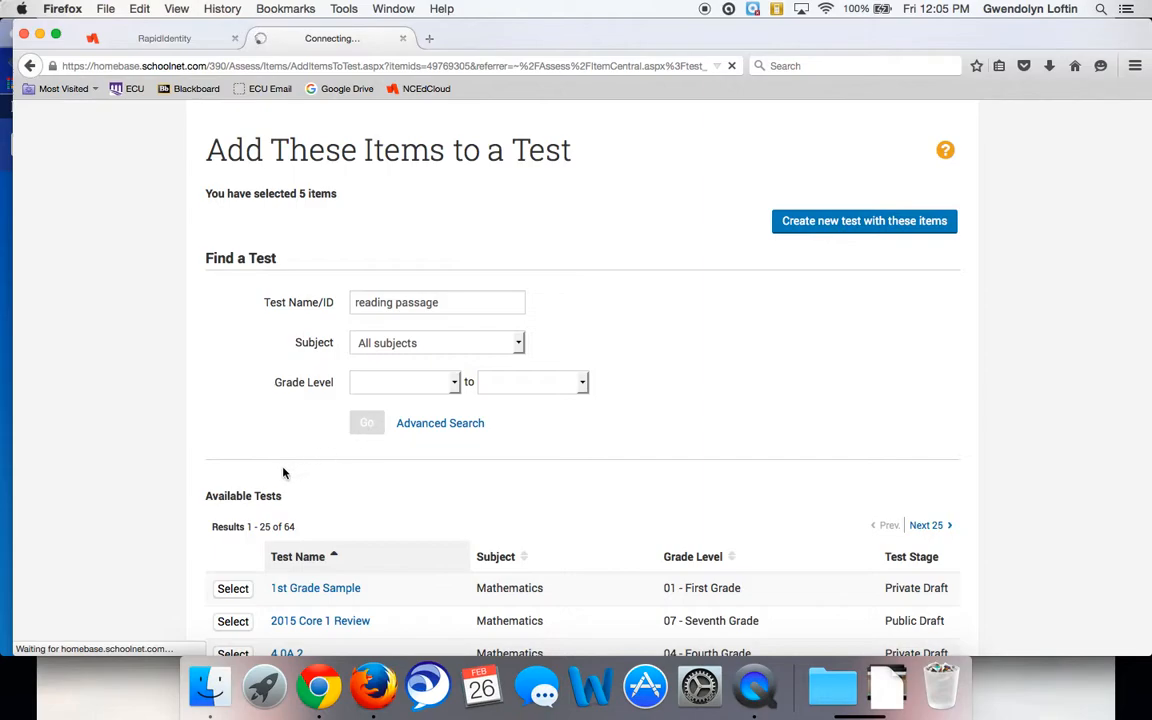
{"action": "scroll", "coordinate": [283, 476], "scroll_direction": "down", "scroll_amount": 3}
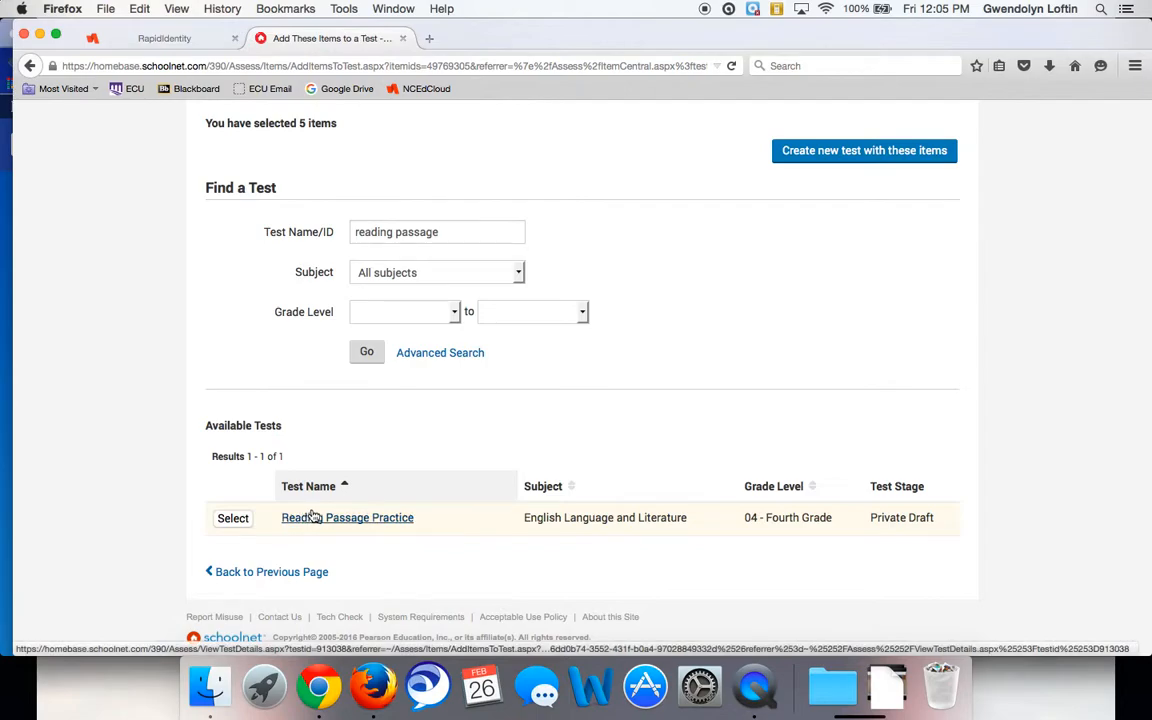
Choose Reading Passage Practice as the destination test and confirm adding the selected passage and its items
{"action": "left_click", "coordinate": [405, 236]}
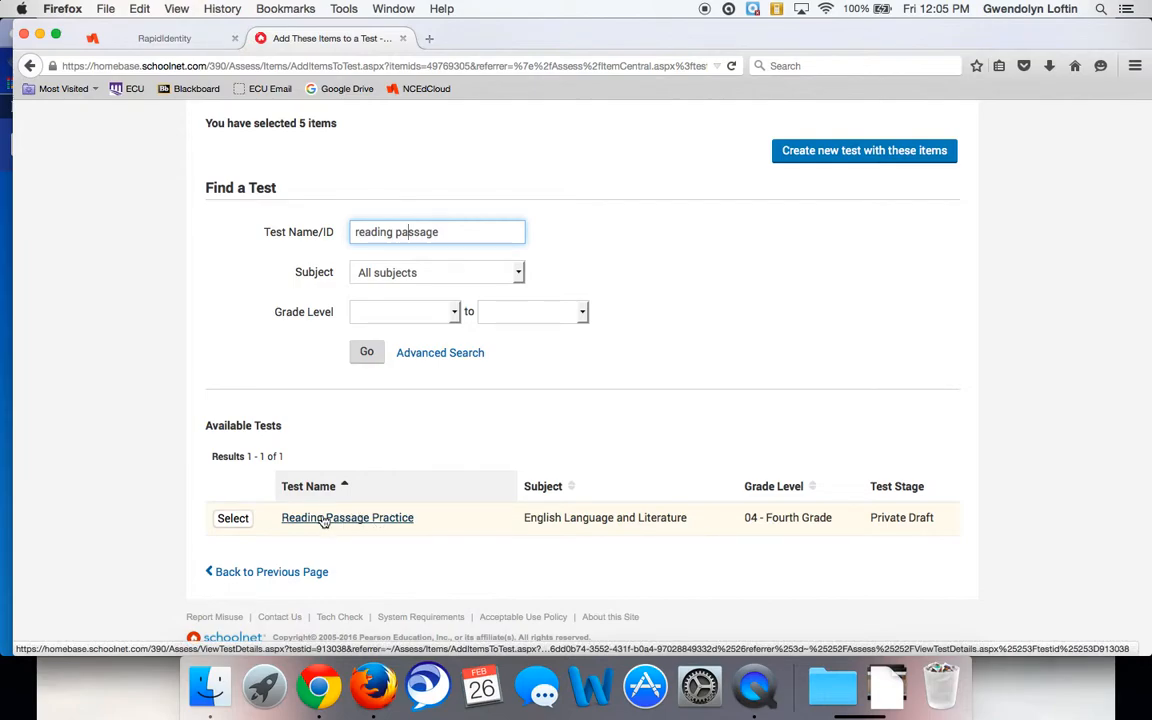
{"action": "left_click", "coordinate": [242, 523]}
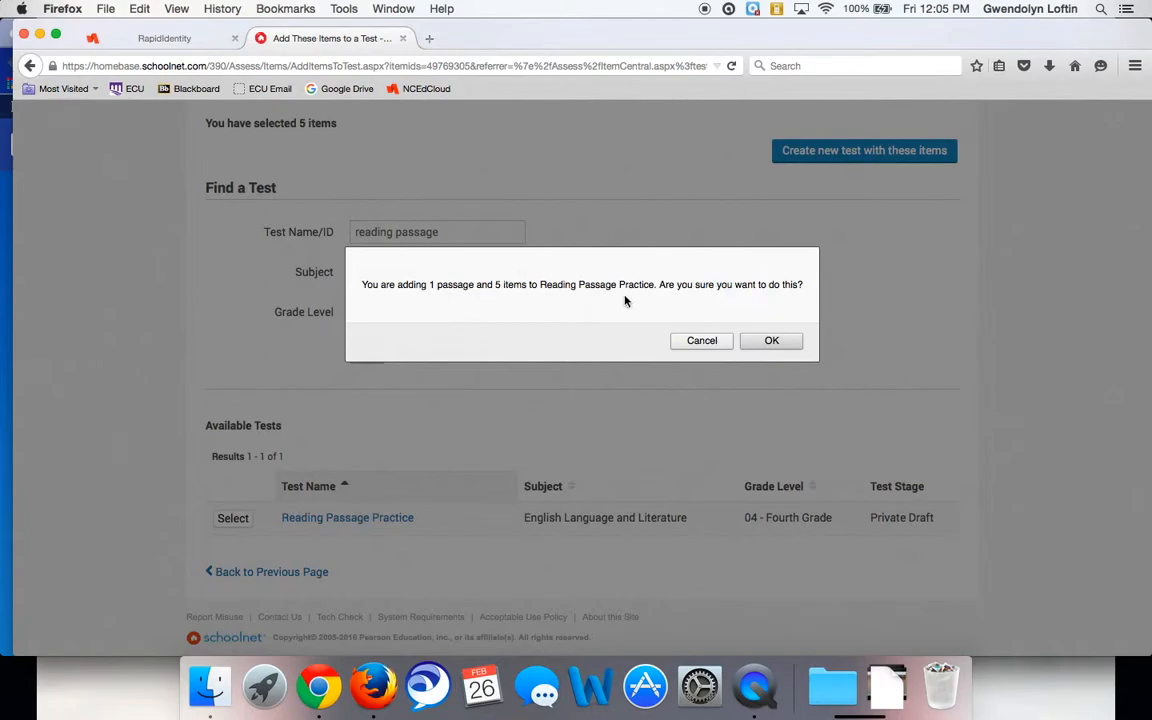
{"action": "left_click", "coordinate": [769, 342]}
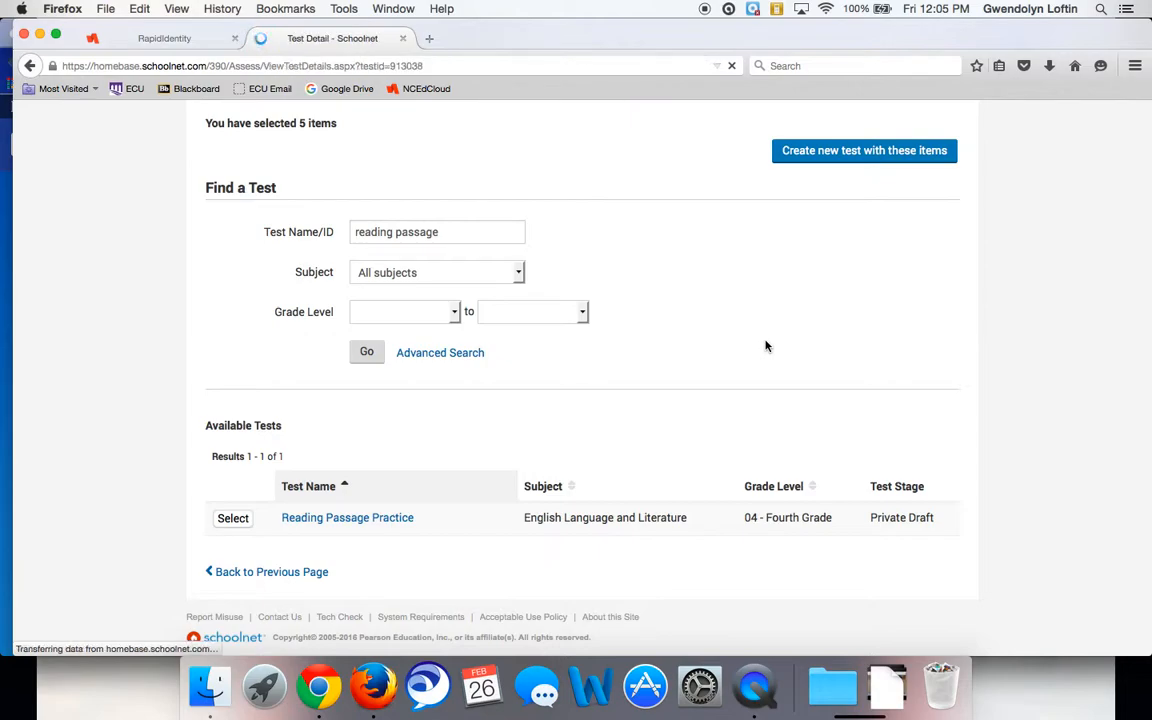
Delete the first two unspecified placeholder items from the start of the test content
{"action": "scroll", "coordinate": [763, 438], "scroll_direction": "down", "scroll_amount": 15}
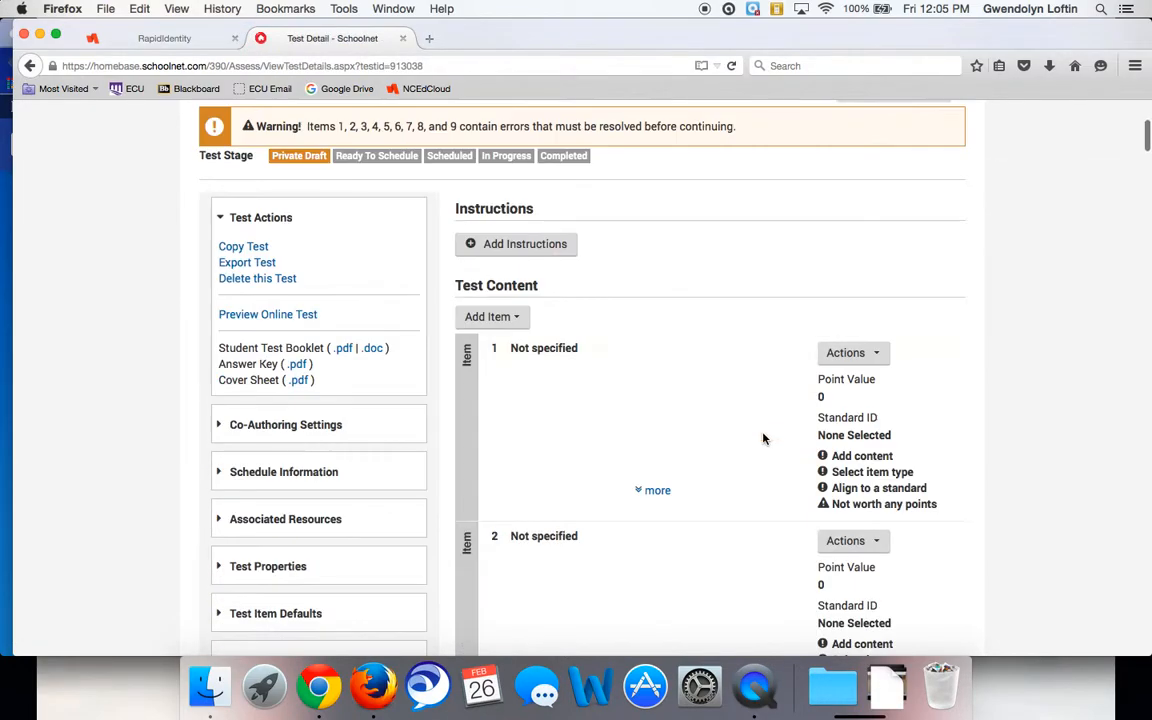
{"action": "scroll", "coordinate": [763, 438], "scroll_direction": "down", "scroll_amount": 5}
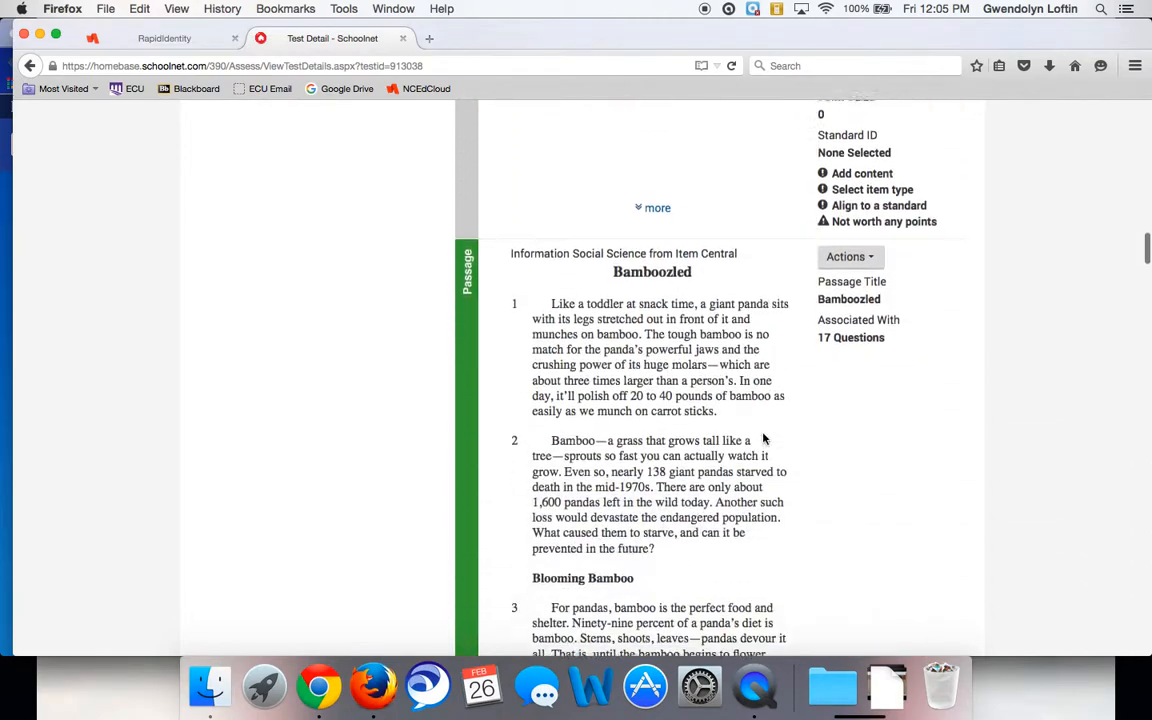
{"action": "scroll", "coordinate": [763, 438], "scroll_direction": "up", "scroll_amount": 8}
{"action": "scroll", "coordinate": [763, 438], "scroll_direction": "up", "scroll_amount": 10}
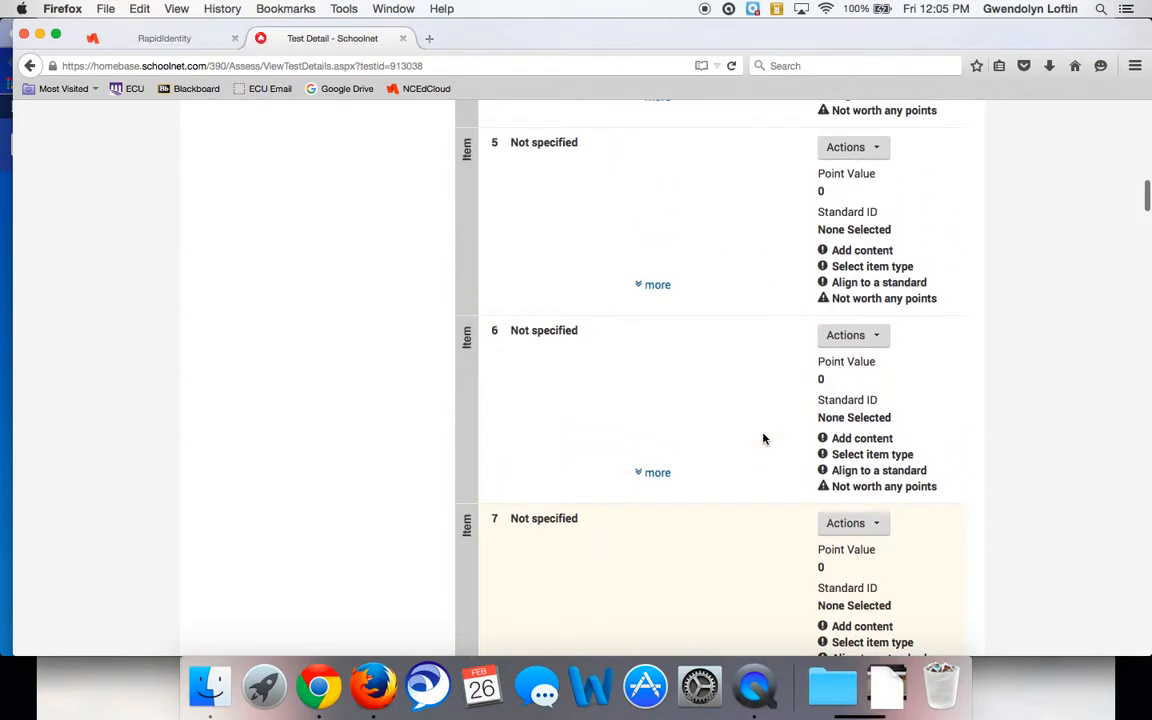
{"action": "scroll", "coordinate": [763, 438], "scroll_direction": "up", "scroll_amount": 5}
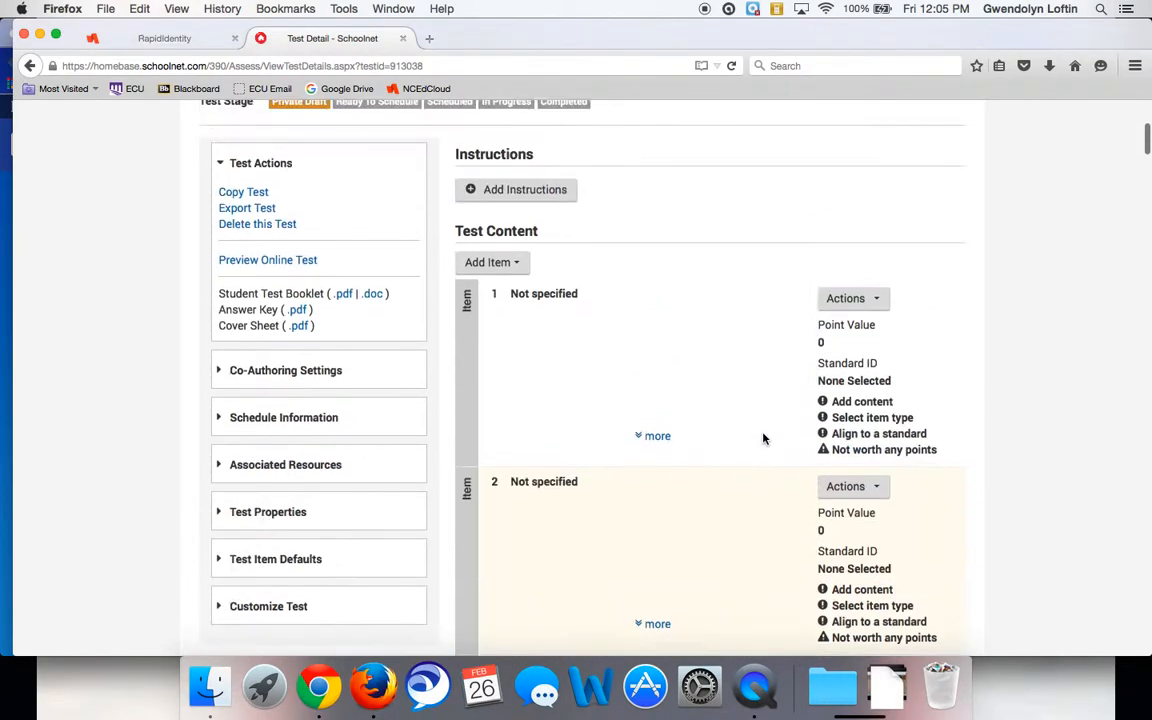
{"action": "left_click", "coordinate": [863, 425]}
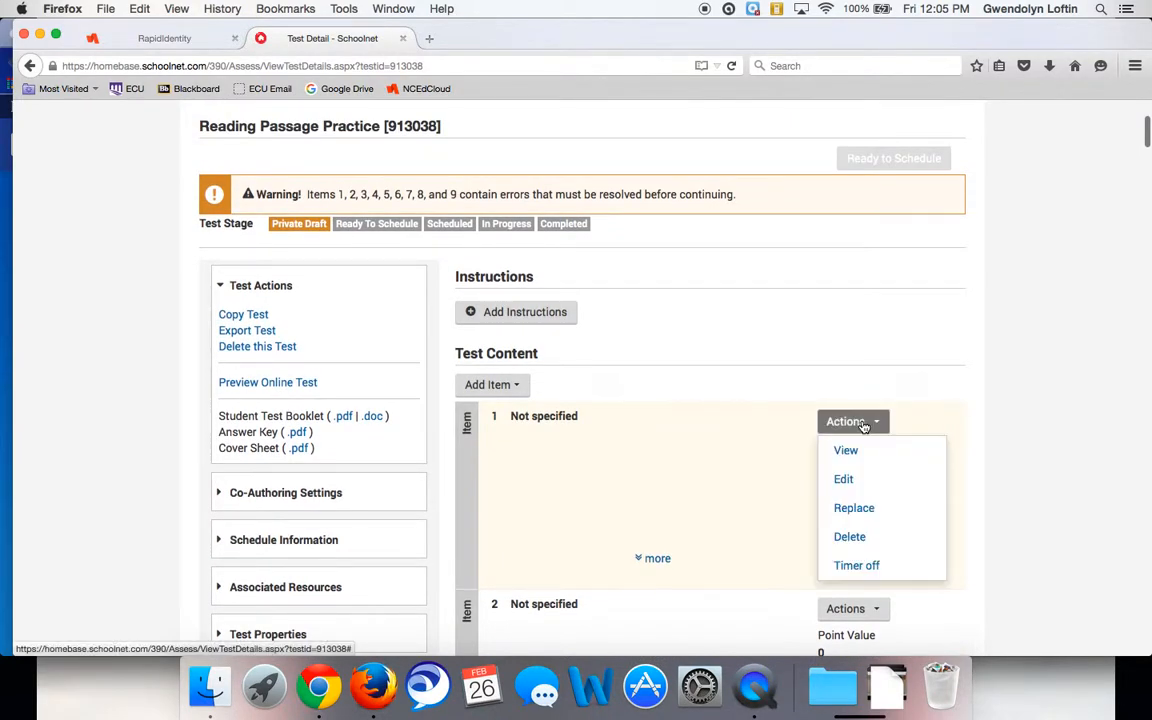
{"action": "left_click", "coordinate": [873, 542]}
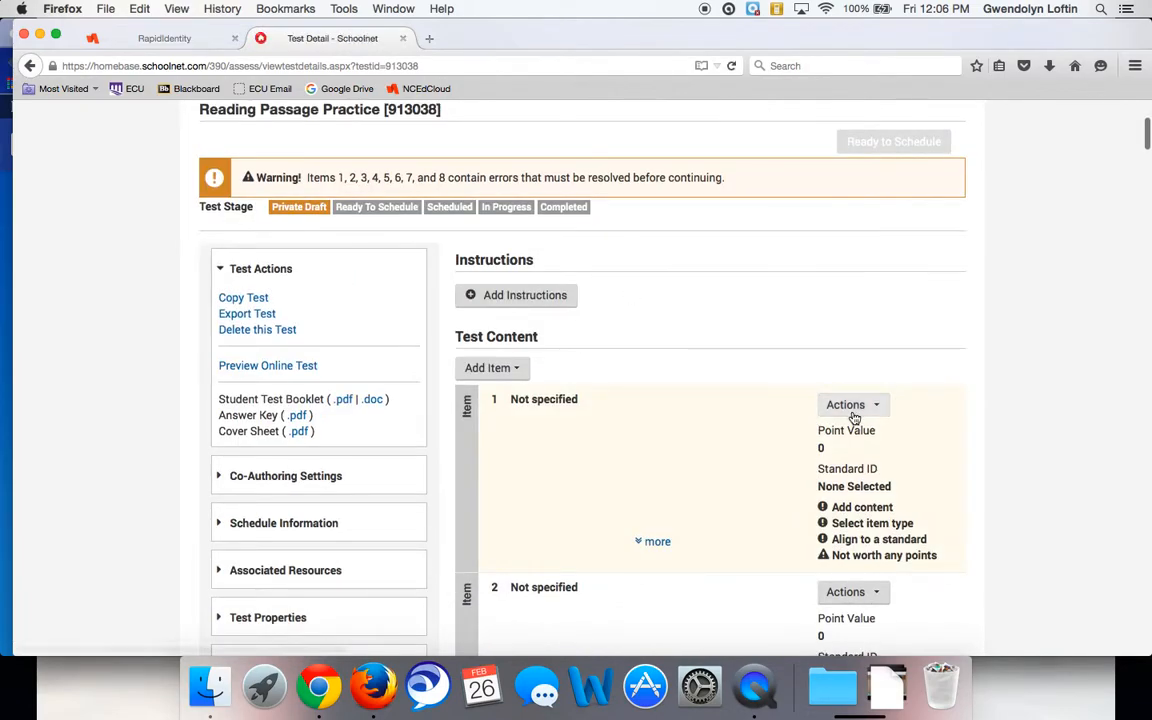
{"action": "left_click", "coordinate": [852, 412]}
{"action": "left_click", "coordinate": [850, 519]}
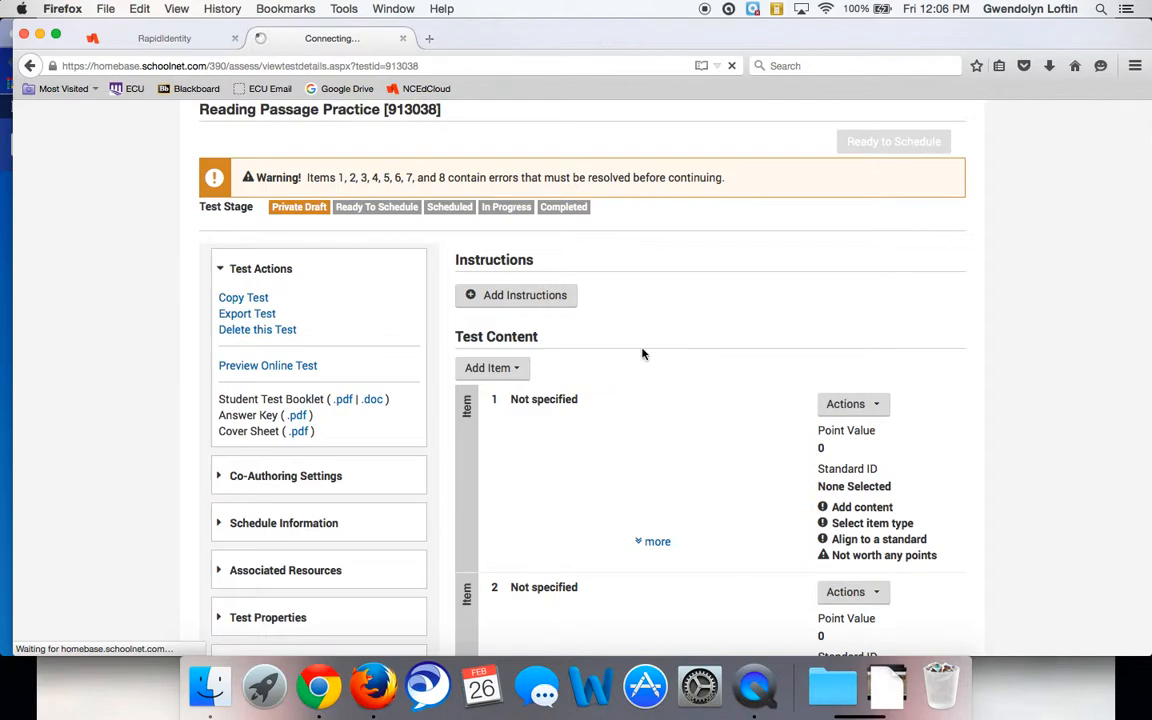
Remove two more unspecified placeholder items from the start of the test content
{"action": "scroll", "coordinate": [643, 354], "scroll_direction": "down", "scroll_amount": 1}
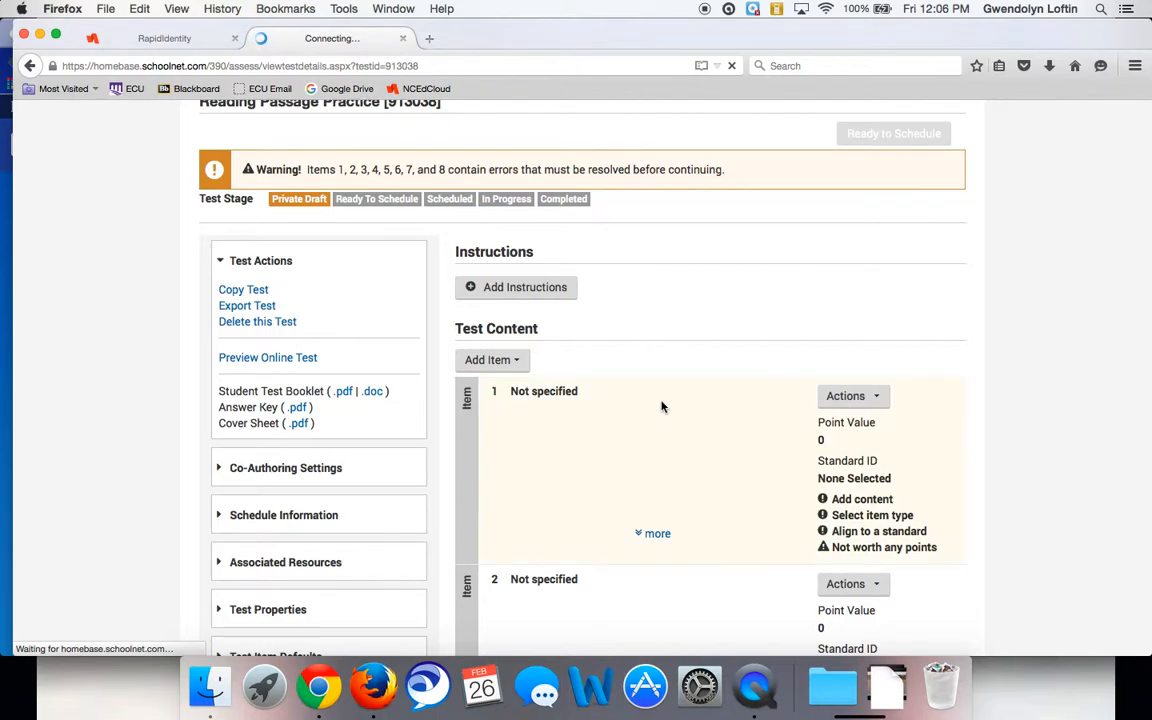
{"action": "scroll", "coordinate": [712, 427], "scroll_direction": "down", "scroll_amount": 2}
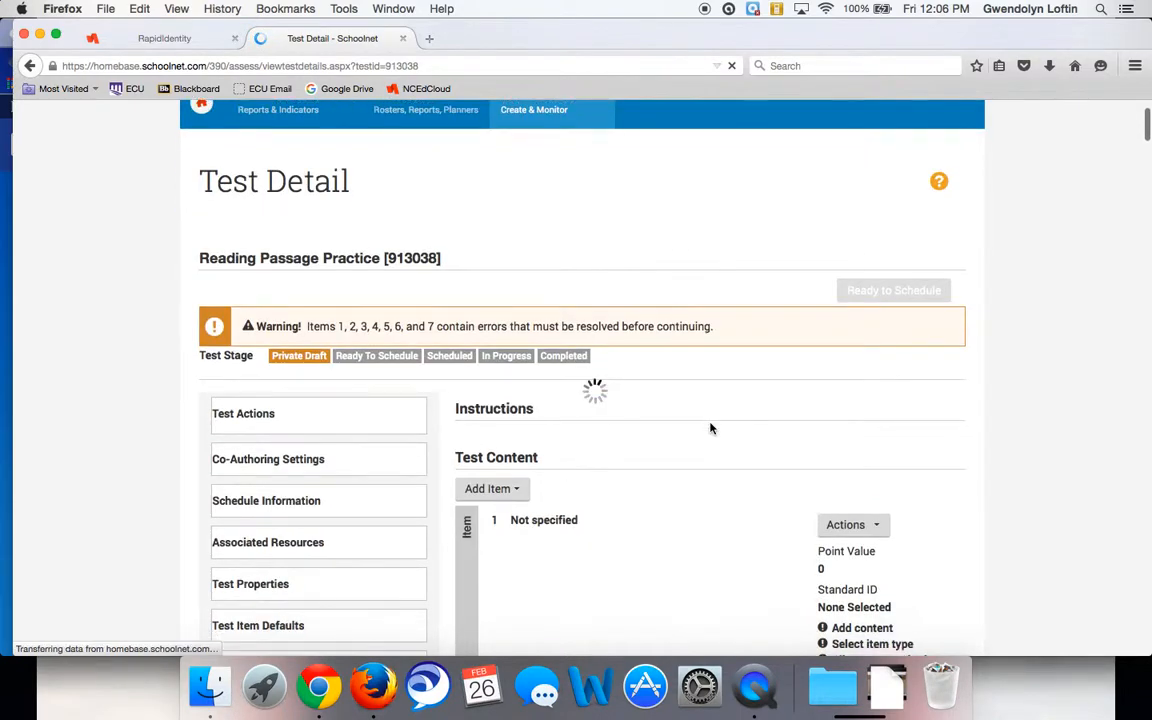
{"action": "scroll", "coordinate": [845, 445], "scroll_direction": "down", "scroll_amount": 2}
{"action": "left_click", "coordinate": [848, 439]}
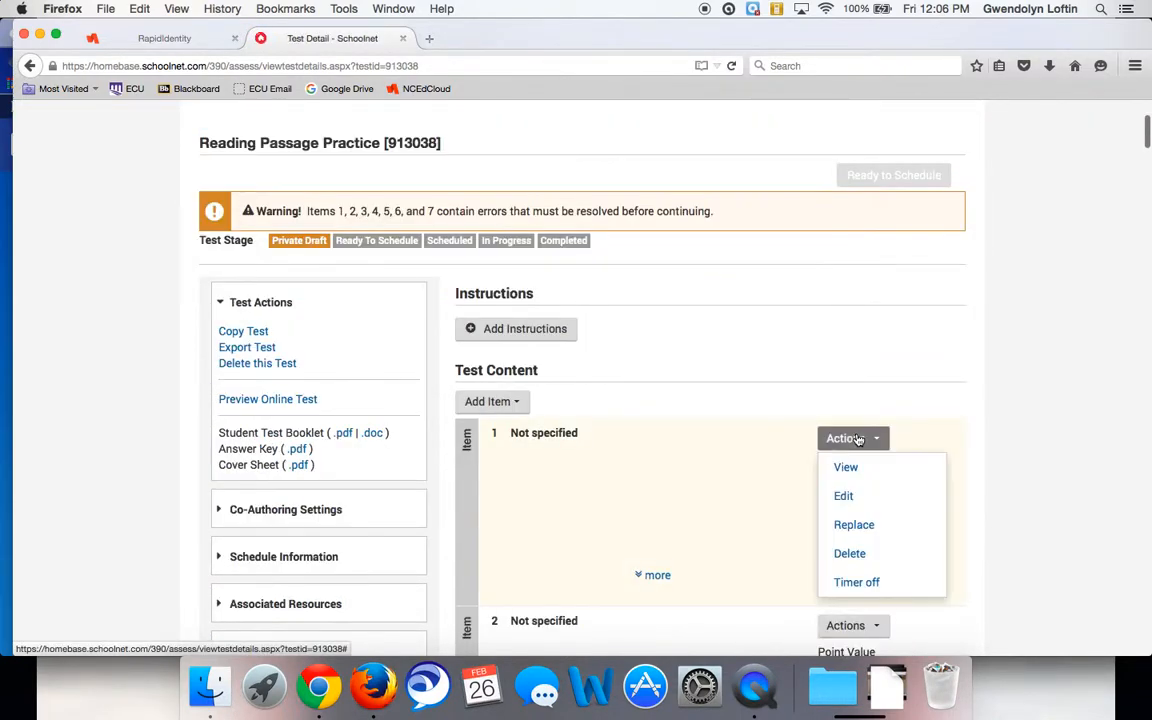
{"action": "left_click", "coordinate": [846, 555]}
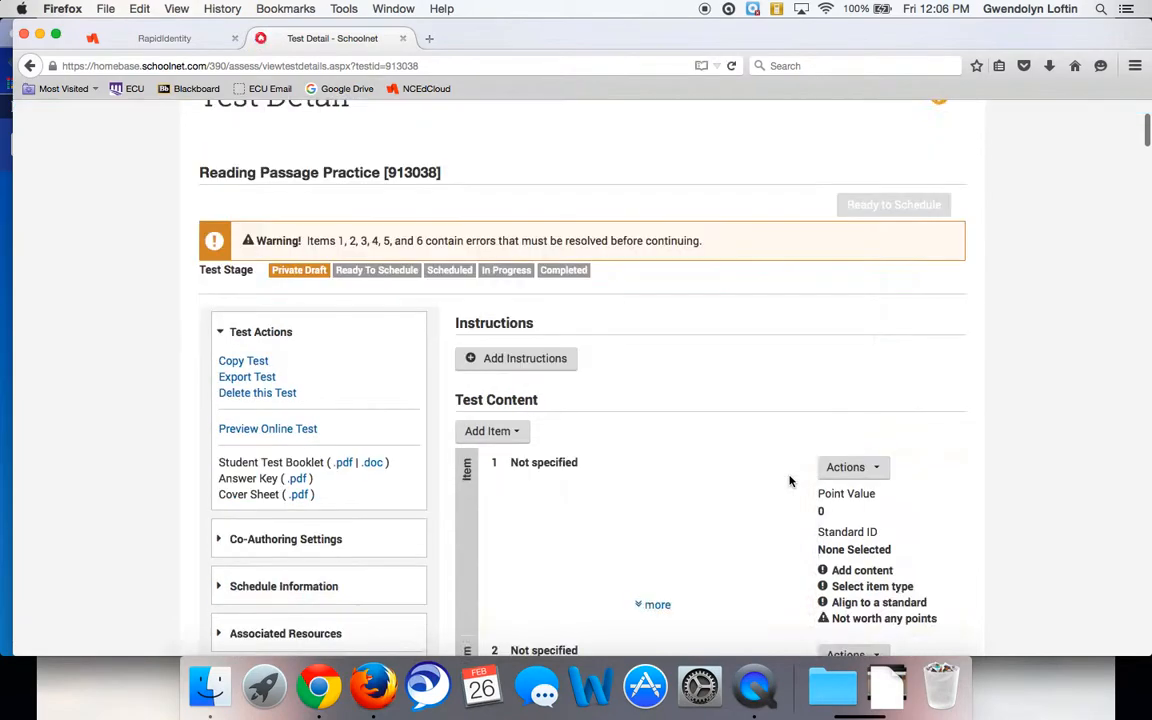
{"action": "left_click", "coordinate": [845, 467]}
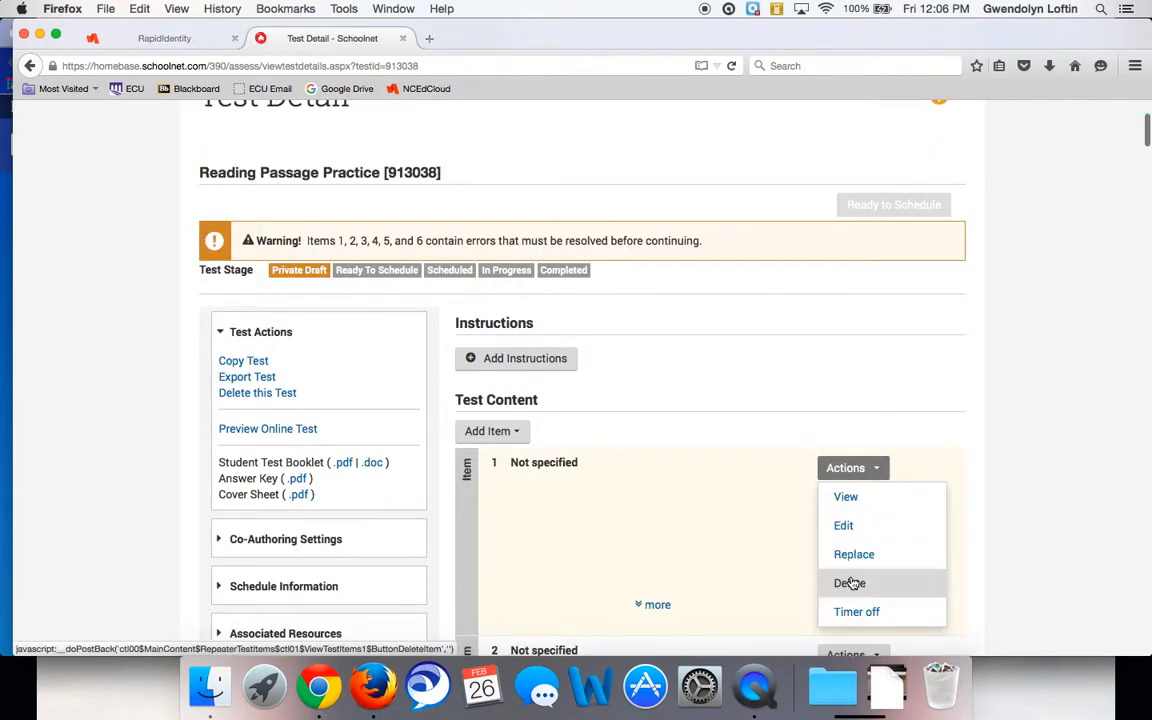
{"action": "left_click", "coordinate": [849, 583]}
Look through the test content from the Bamboozled passage to The MyPlate Plan passage, and return to the start of the test details
{"action": "scroll", "coordinate": [676, 368], "scroll_direction": "down", "scroll_amount": 15}
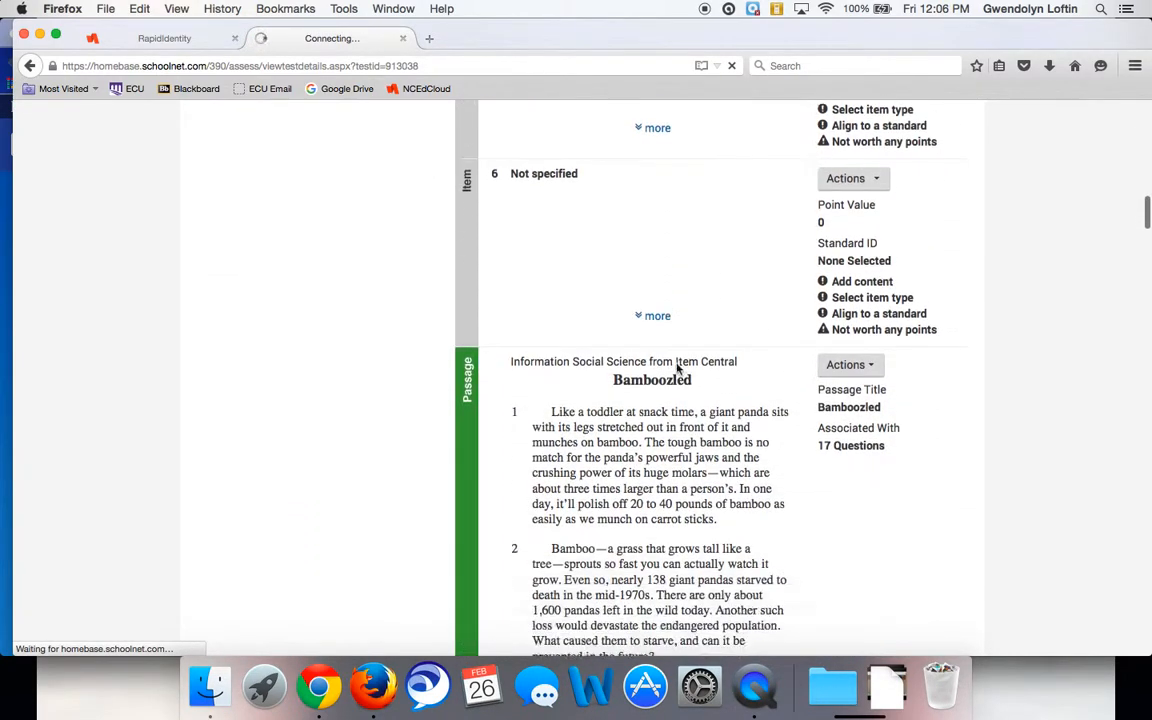
{"action": "scroll", "coordinate": [676, 368], "scroll_direction": "down", "scroll_amount": 15}
{"action": "scroll", "coordinate": [676, 368], "scroll_direction": "down", "scroll_amount": 20}
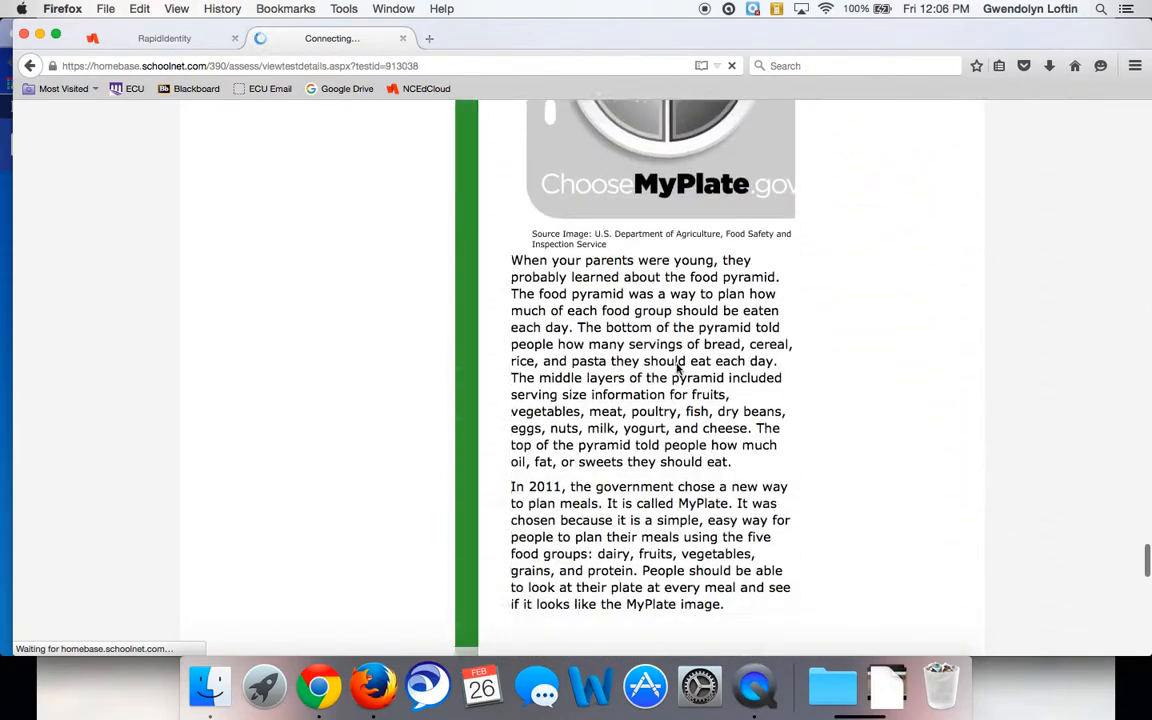
{"action": "scroll", "coordinate": [676, 368], "scroll_direction": "up", "scroll_amount": 5}
{"action": "scroll", "coordinate": [676, 368], "scroll_direction": "up", "scroll_amount": 20}
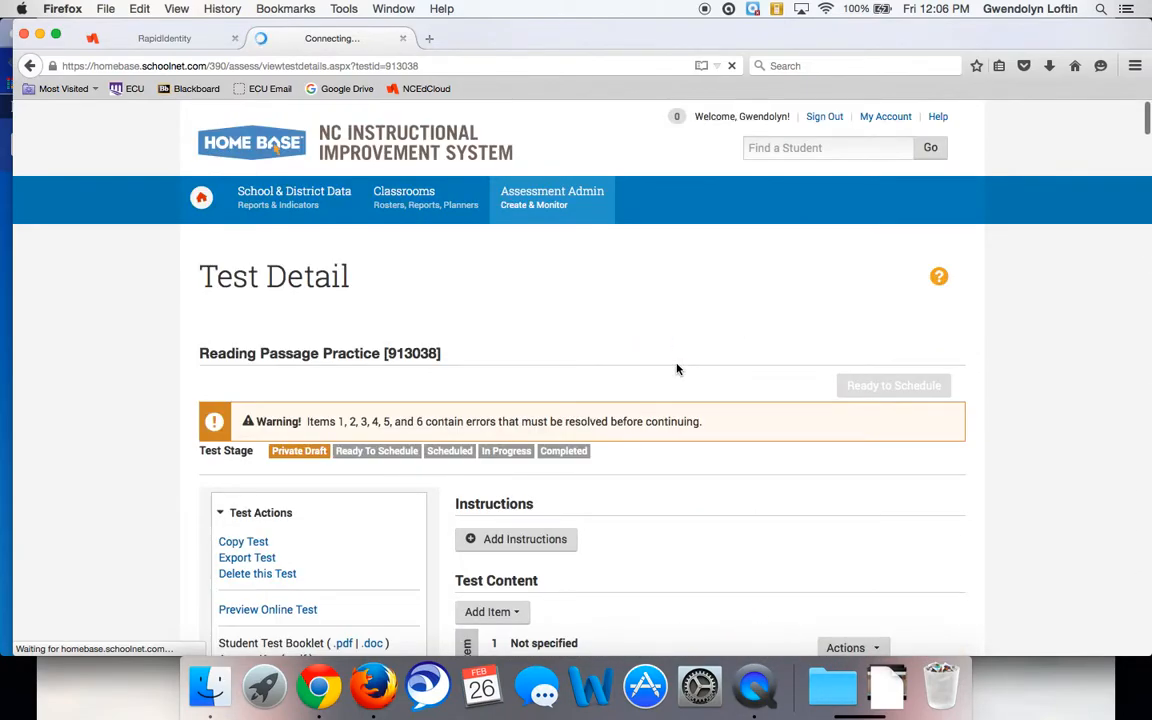
Delete the unspecified placeholder item that is currently item 1 of the test
{"action": "scroll", "coordinate": [699, 401], "scroll_direction": "down", "scroll_amount": 1}
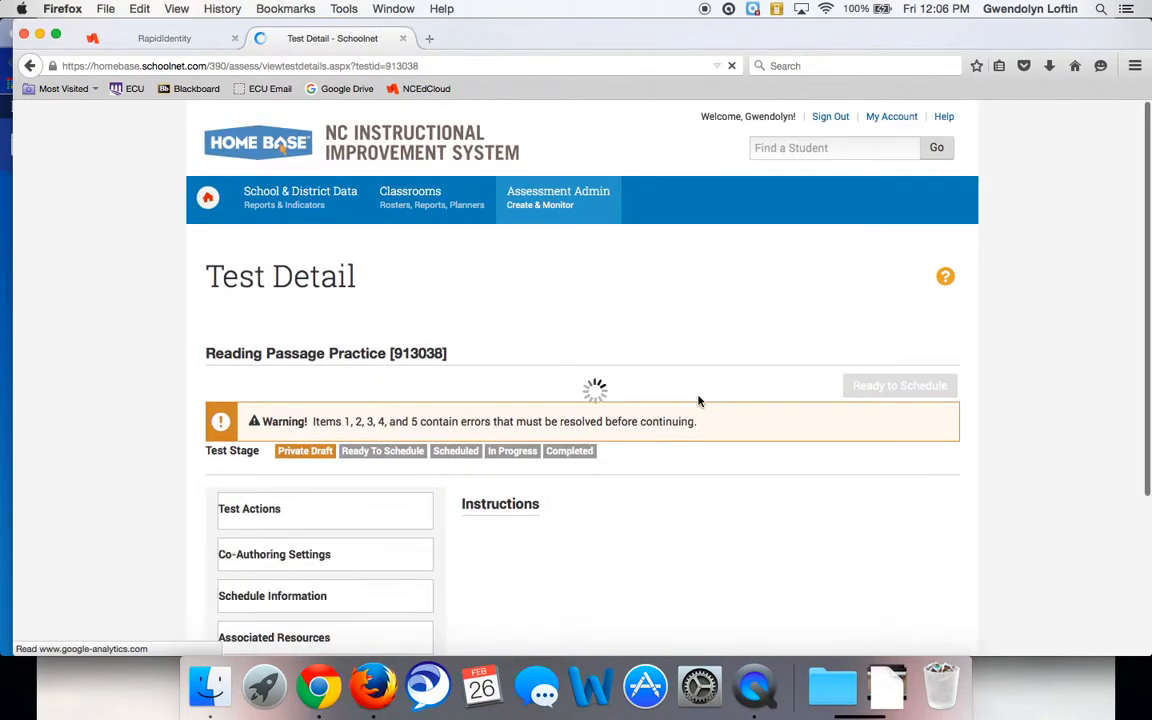
{"action": "scroll", "coordinate": [699, 401], "scroll_direction": "down", "scroll_amount": 4}
{"action": "scroll", "coordinate": [699, 401], "scroll_direction": "down", "scroll_amount": 1}
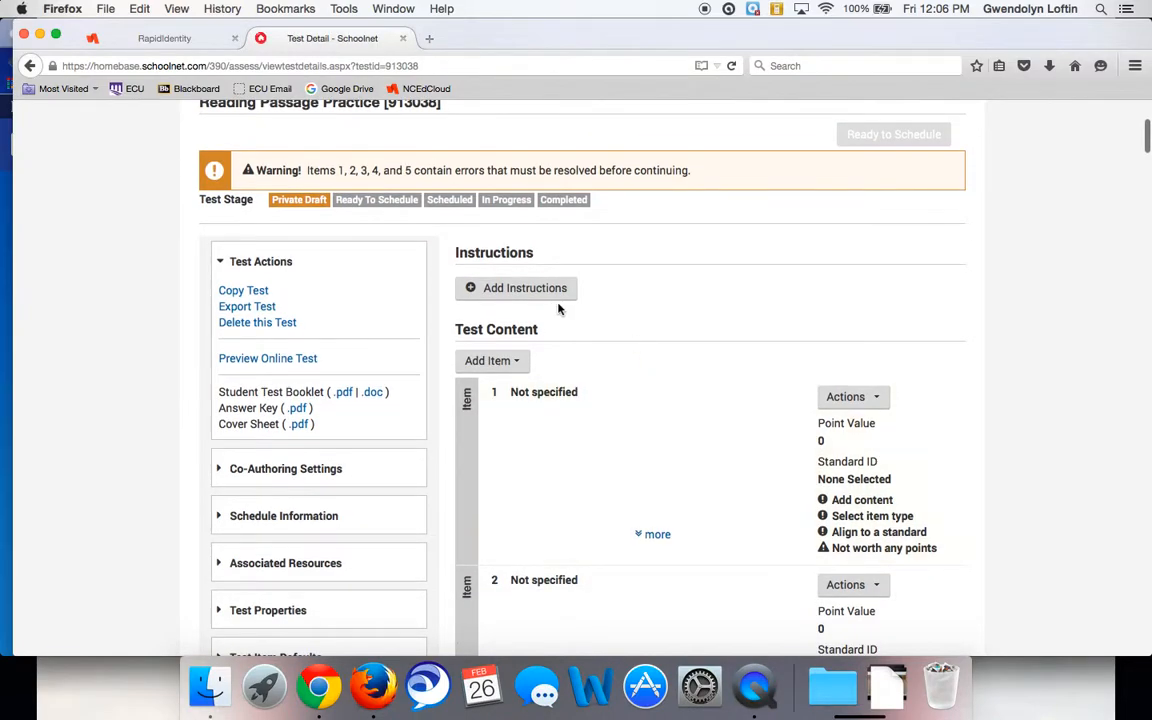
{"action": "left_click", "coordinate": [510, 362]}
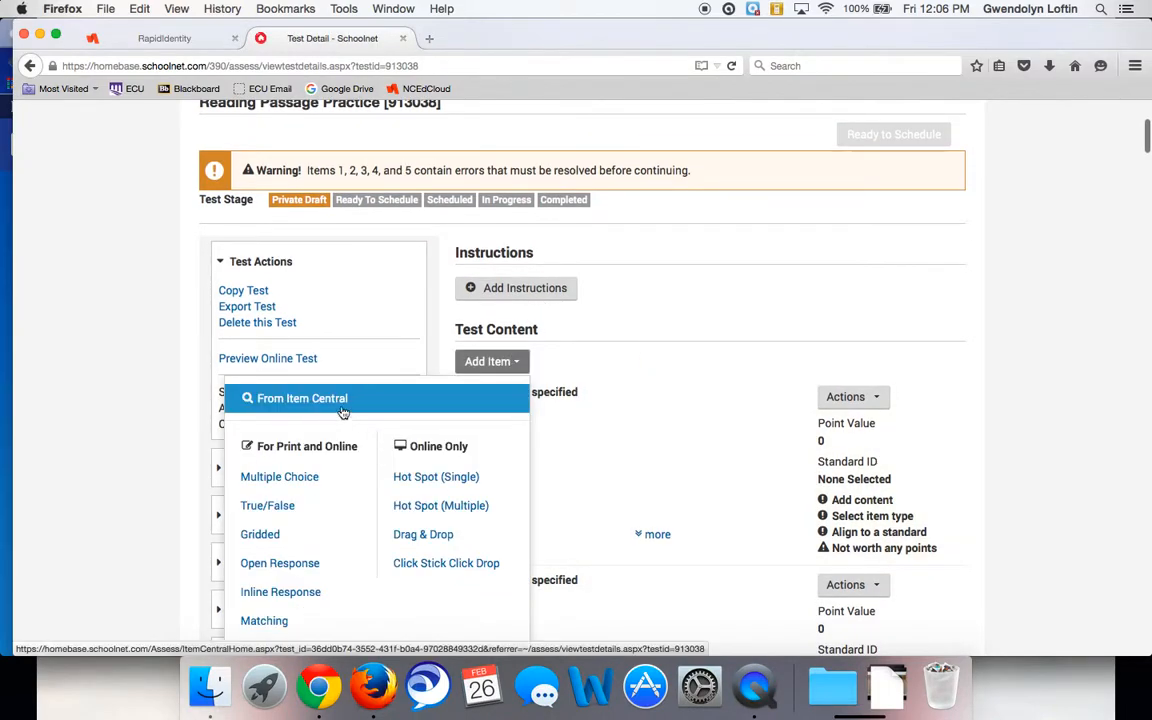
{"action": "left_click", "coordinate": [891, 358]}
{"action": "left_click", "coordinate": [850, 397]}
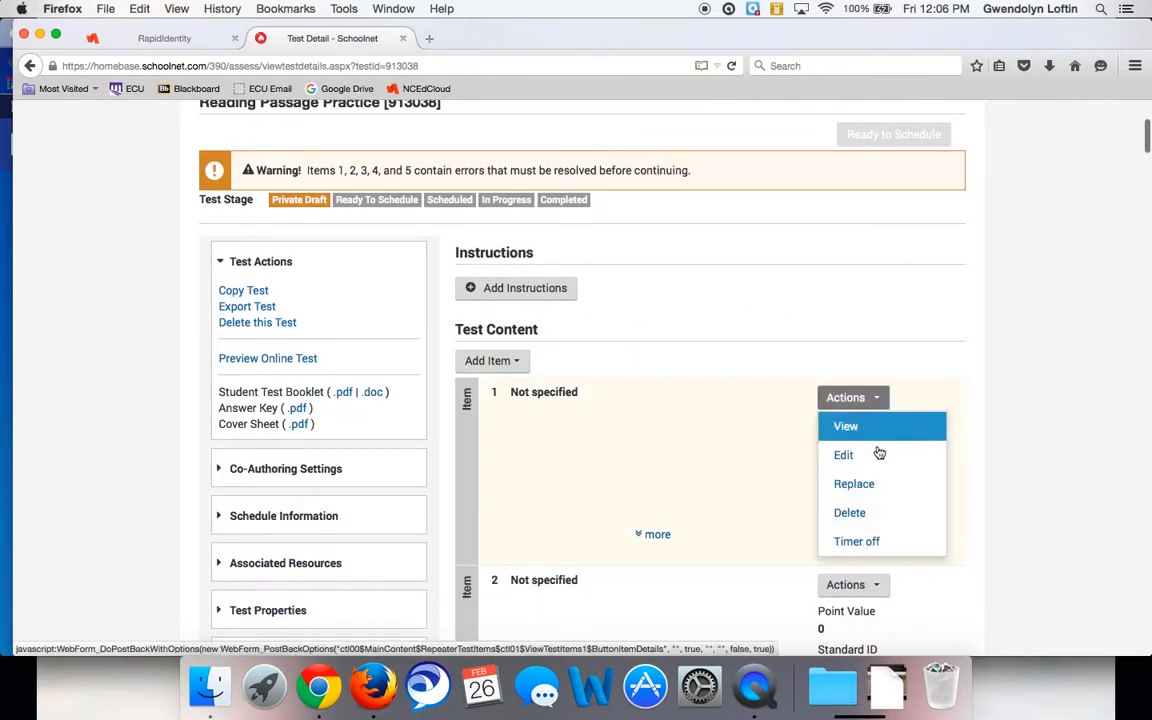
{"action": "left_click", "coordinate": [848, 511]}
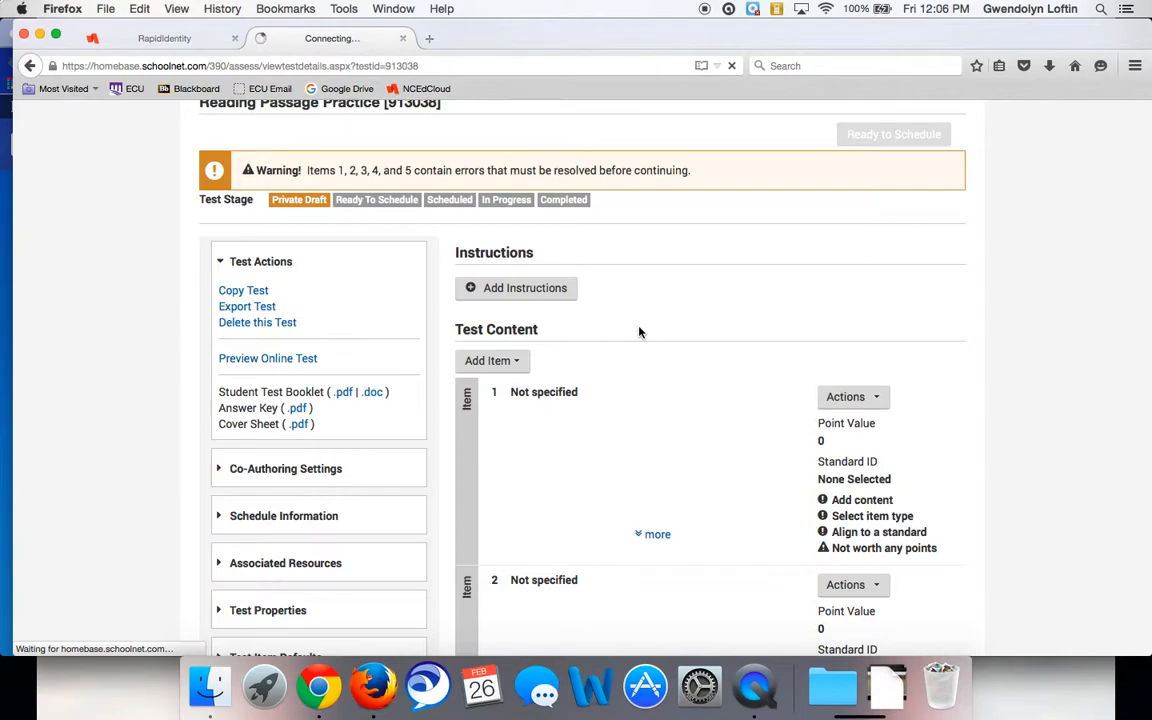
Delete two more of the unspecified placeholder items from the start of the test content
{"action": "scroll", "coordinate": [640, 360], "scroll_direction": "down", "scroll_amount": 1}
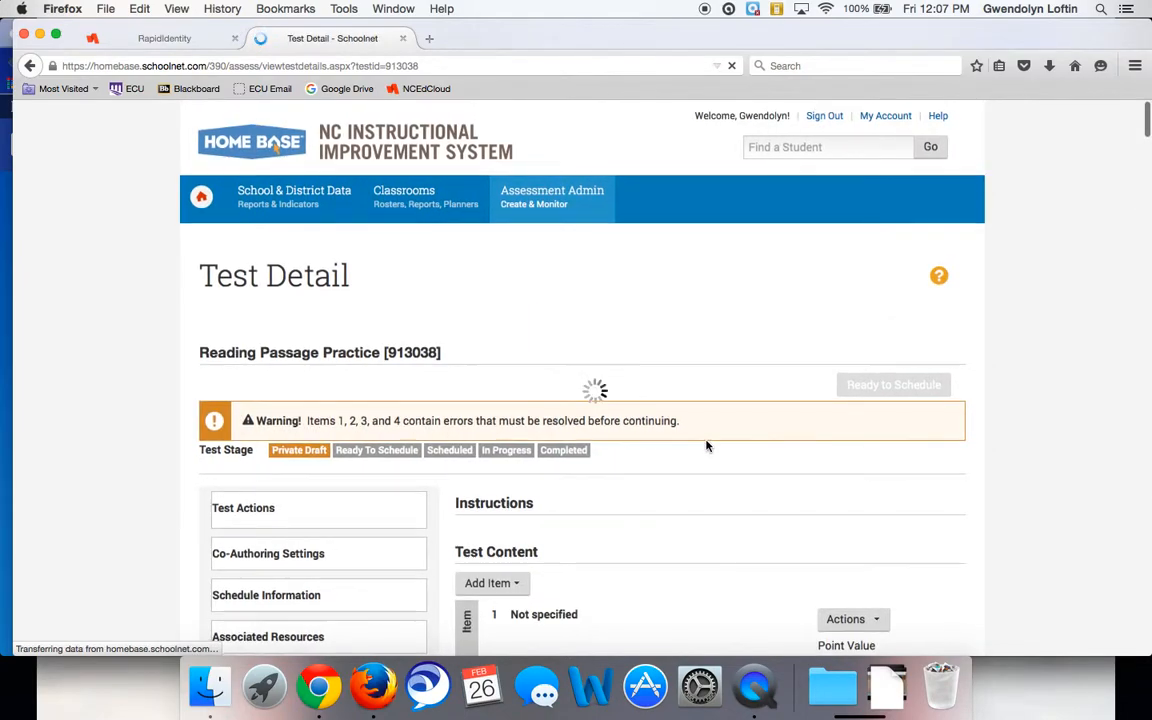
{"action": "scroll", "coordinate": [747, 505], "scroll_direction": "down", "scroll_amount": 5}
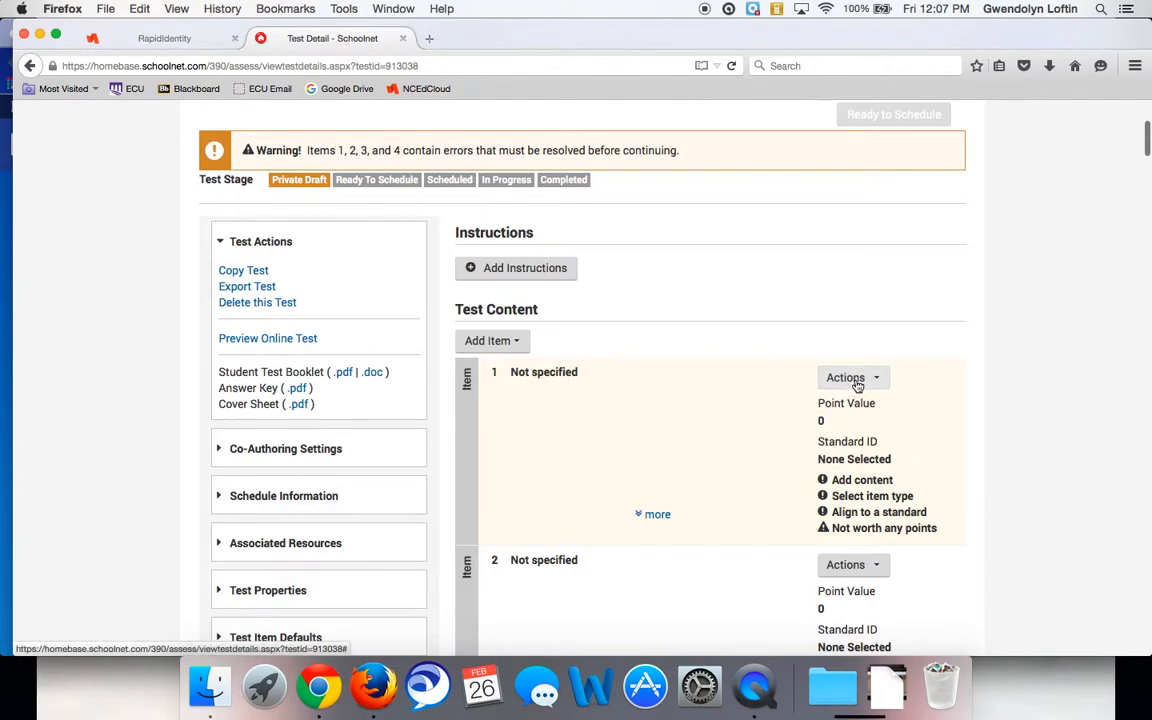
{"action": "left_click", "coordinate": [853, 378]}
{"action": "left_click", "coordinate": [858, 491]}
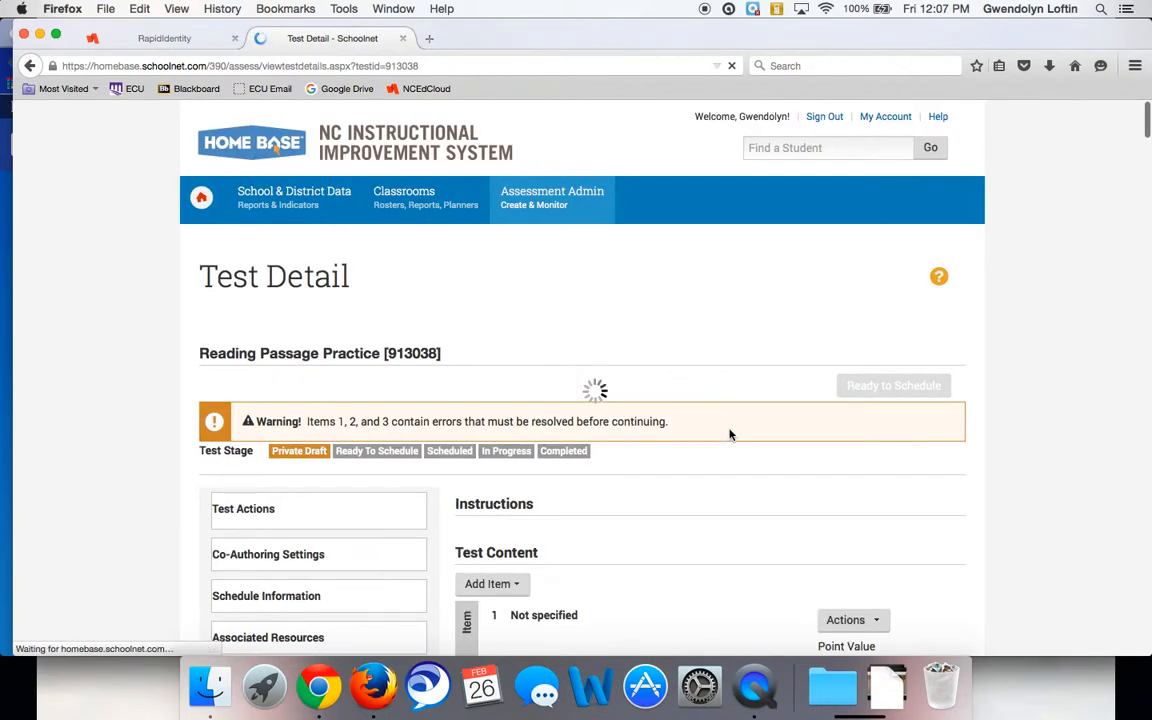
{"action": "left_click", "coordinate": [846, 451]}
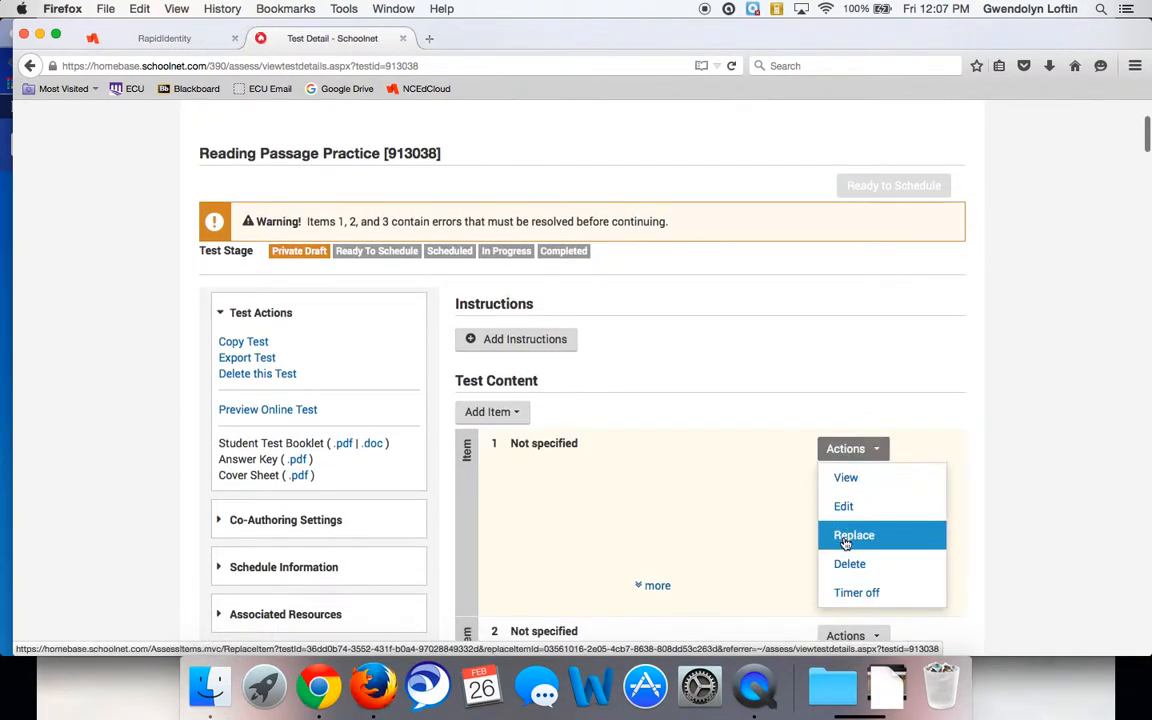
{"action": "left_click", "coordinate": [849, 564]}
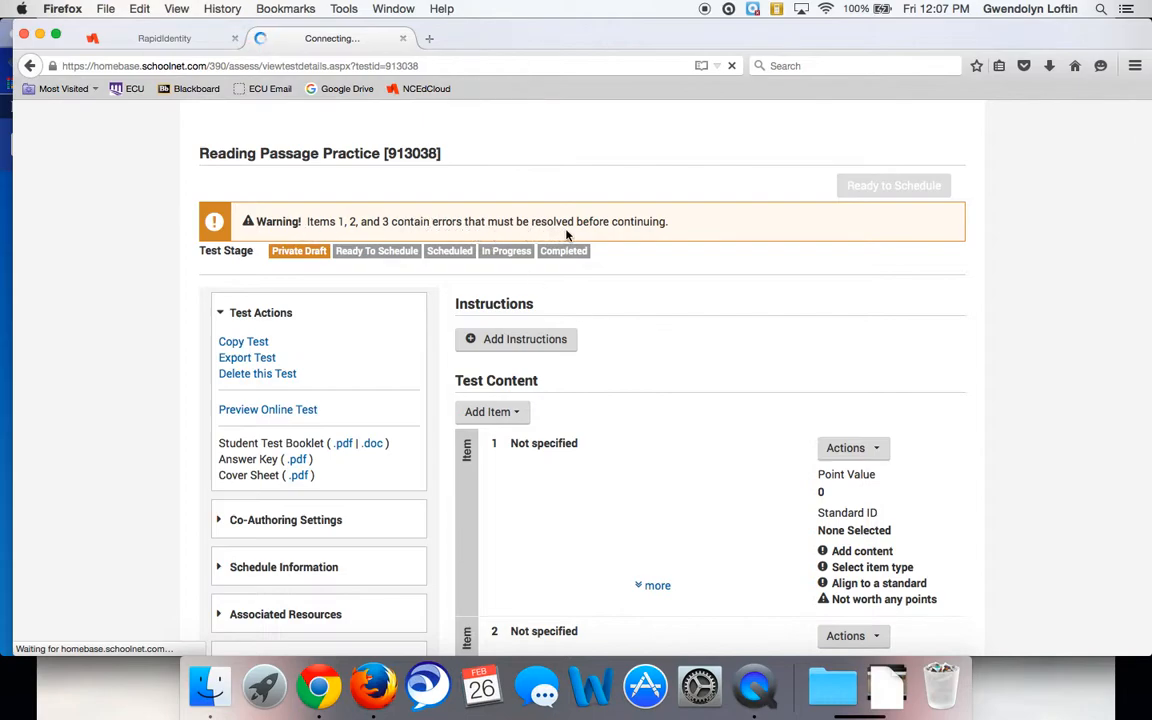
Delete the last two unspecified placeholder items ahead of the Bamboozled passage
{"action": "scroll", "coordinate": [761, 365], "scroll_direction": "down", "scroll_amount": 5}
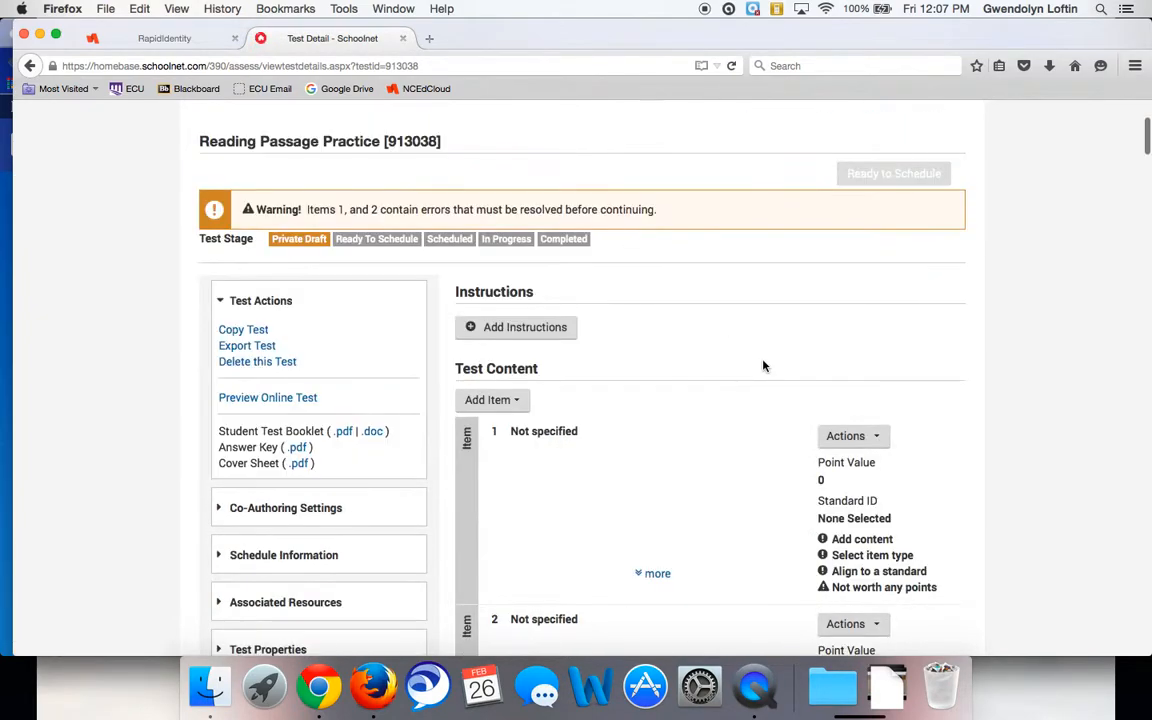
{"action": "left_click", "coordinate": [866, 387]}
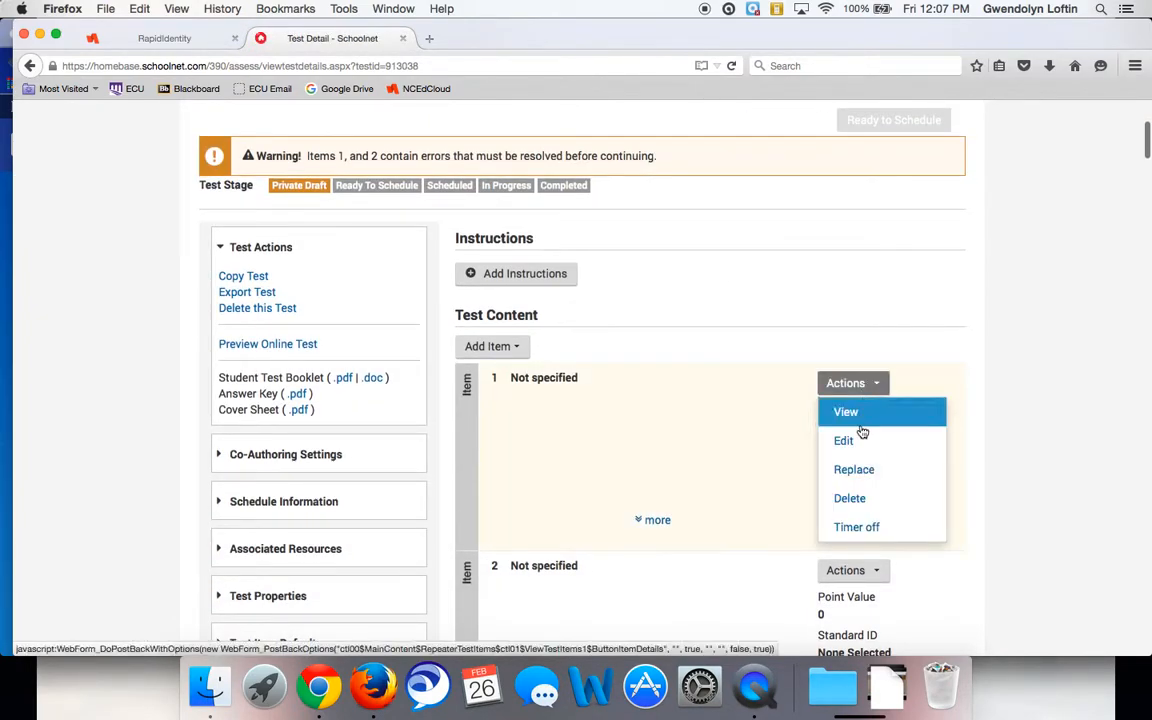
{"action": "left_click", "coordinate": [860, 497]}
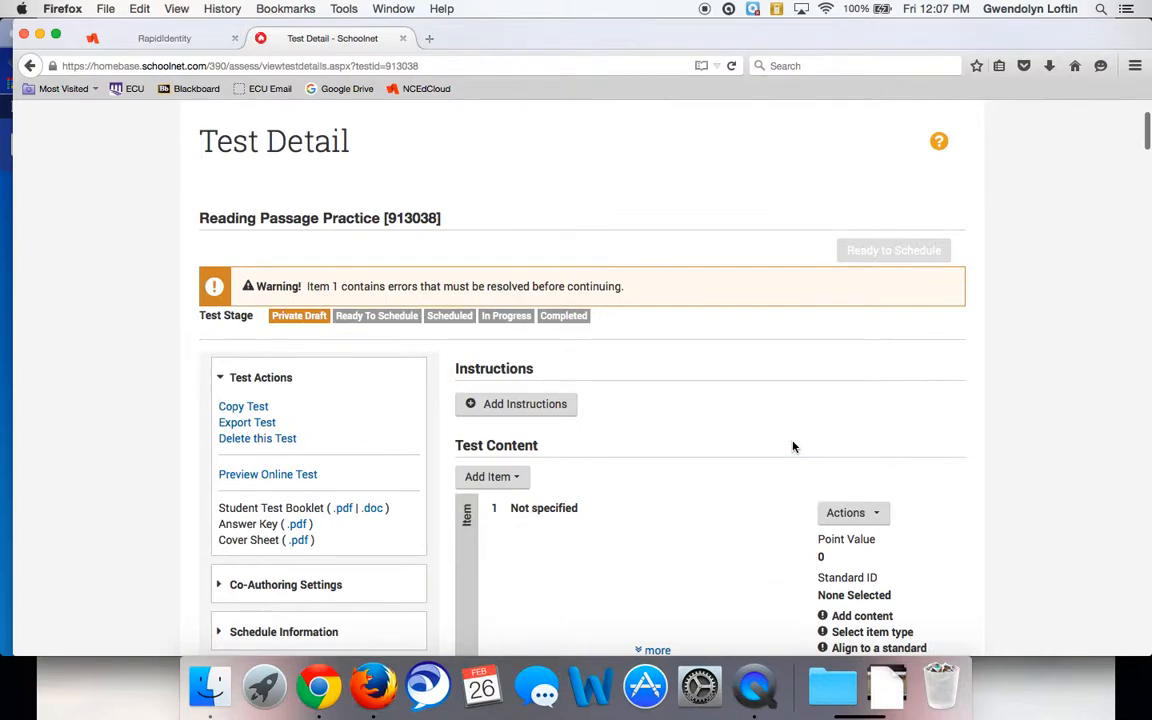
{"action": "scroll", "coordinate": [793, 447], "scroll_direction": "down", "scroll_amount": 3}
{"action": "left_click", "coordinate": [847, 372]}
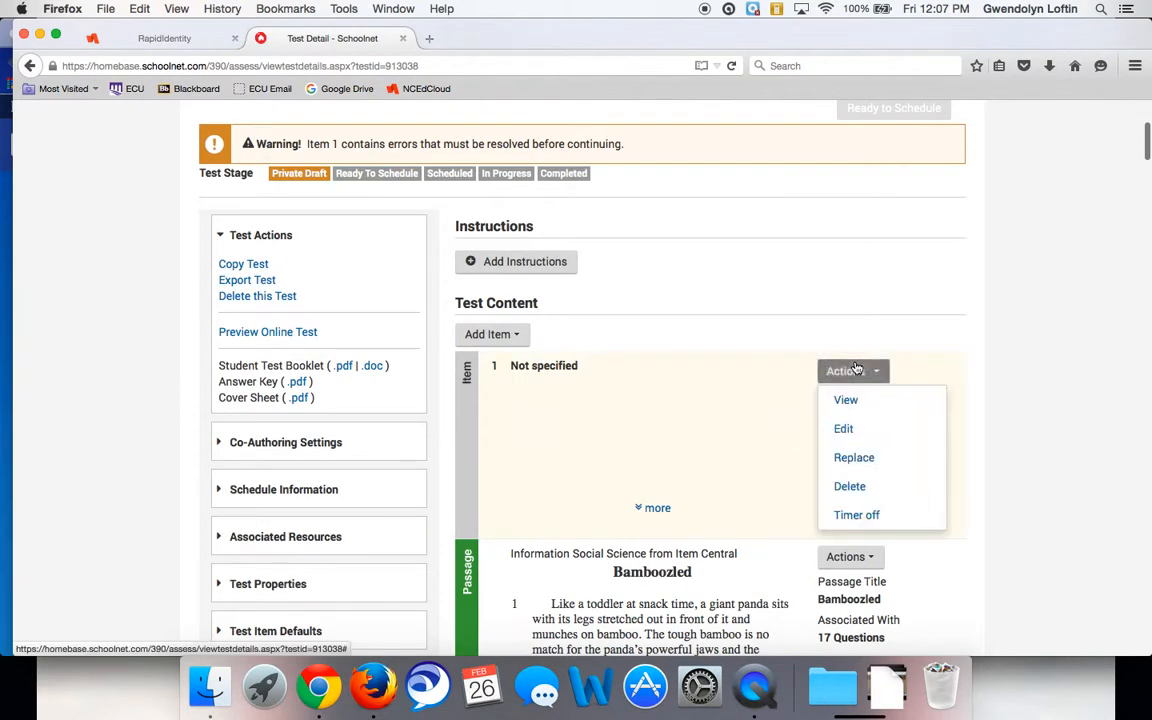
{"action": "left_click", "coordinate": [855, 487]}
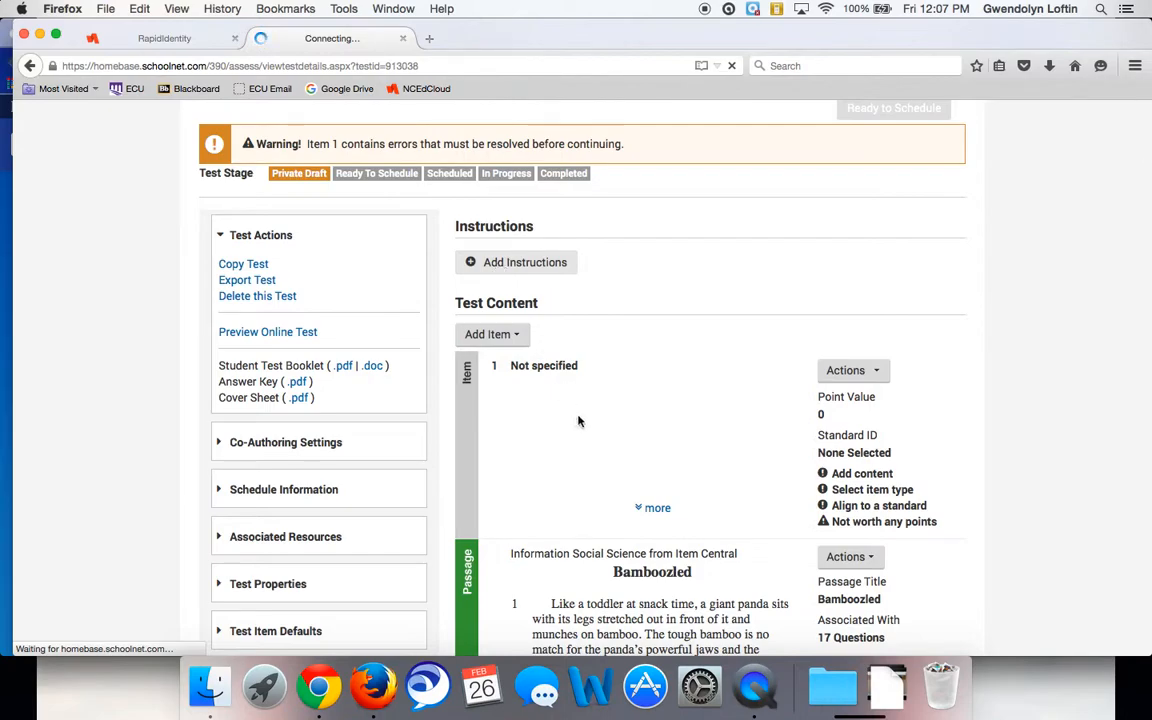
Review the test content through The MyPlate Plan items, and mark the test as ready to schedule
{"action": "scroll", "coordinate": [584, 427], "scroll_direction": "down", "scroll_amount": 2}
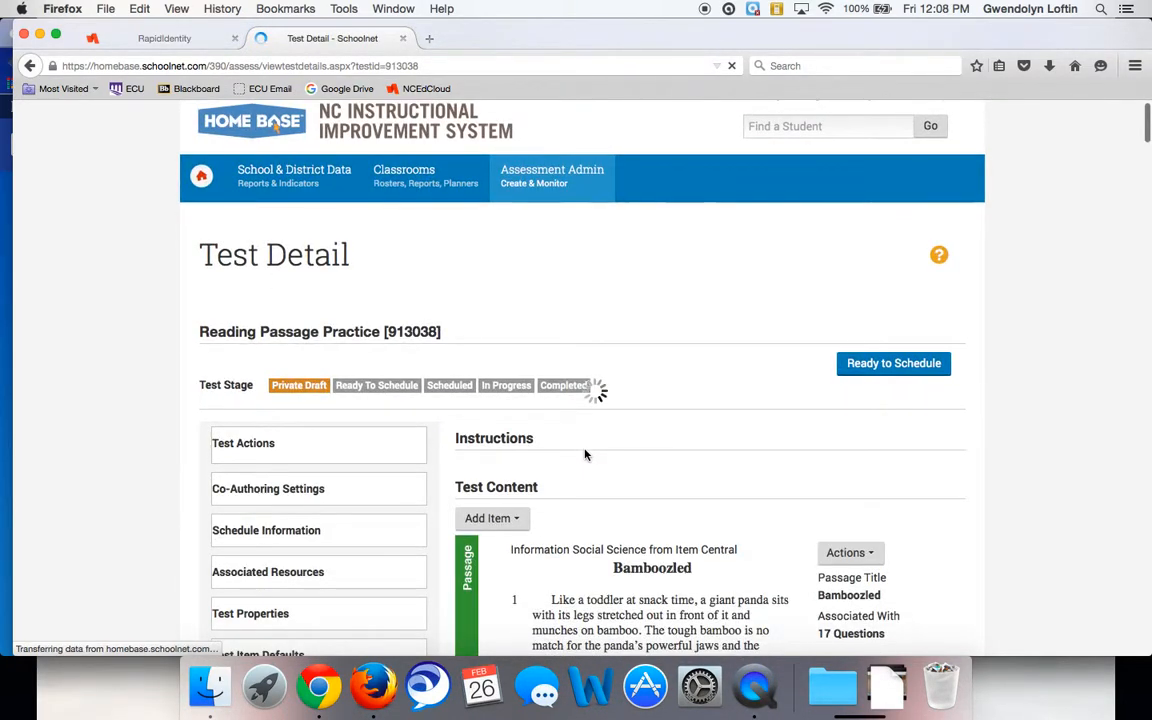
{"action": "scroll", "coordinate": [585, 455], "scroll_direction": "down", "scroll_amount": 5}
{"action": "scroll", "coordinate": [585, 453], "scroll_direction": "down", "scroll_amount": 20}
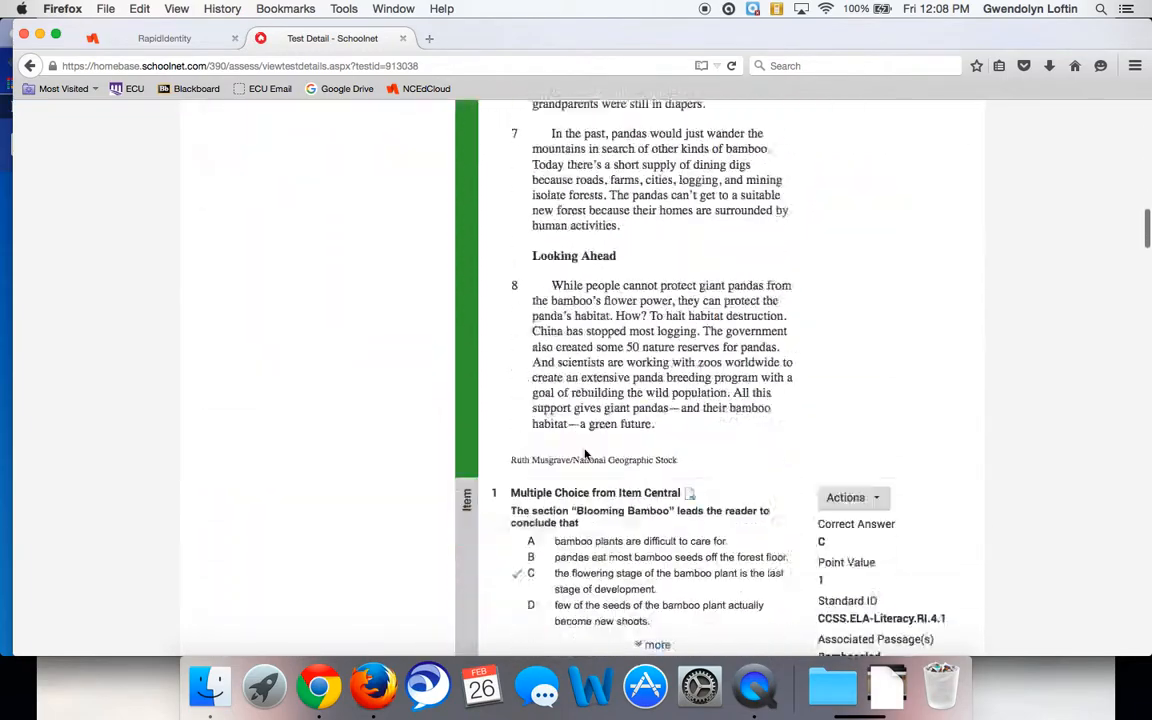
{"action": "scroll", "coordinate": [585, 453], "scroll_direction": "down", "scroll_amount": 20}
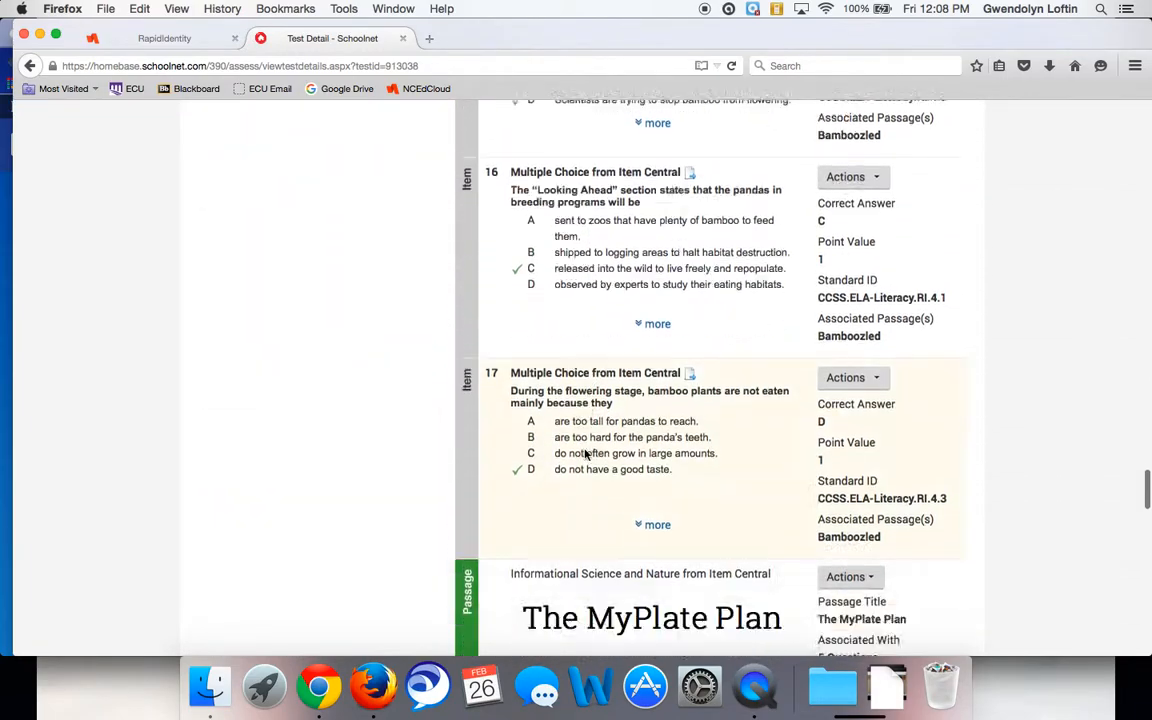
{"action": "scroll", "coordinate": [585, 453], "scroll_direction": "down", "scroll_amount": 20}
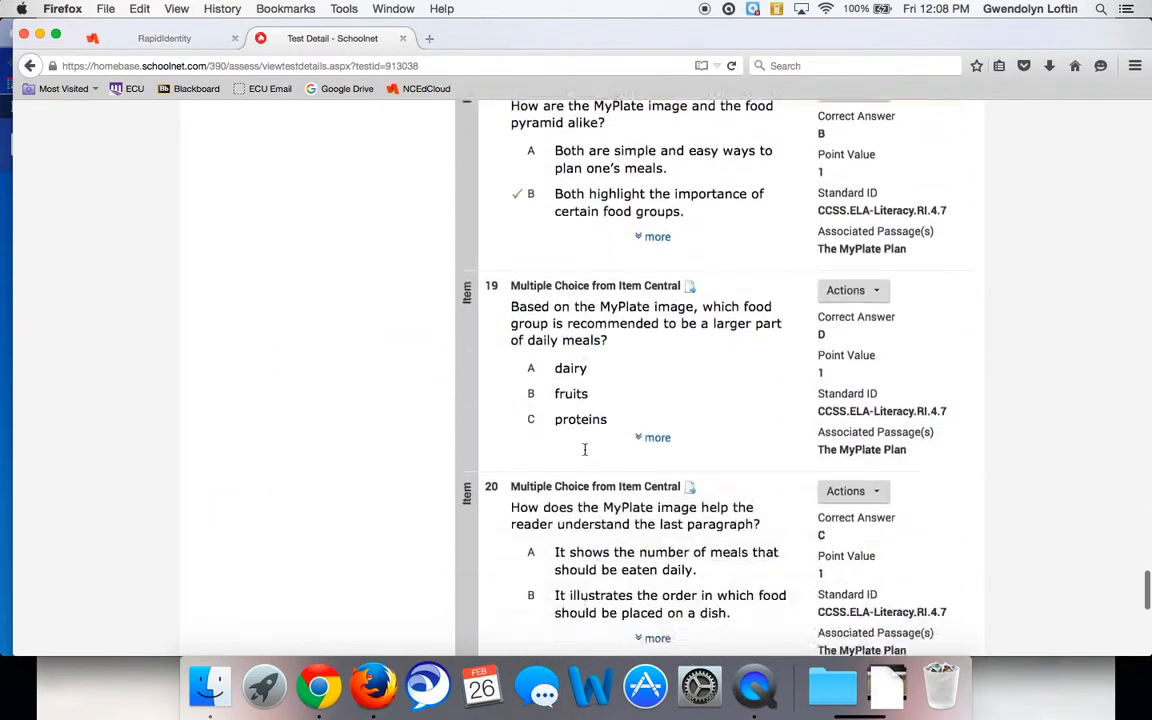
{"action": "scroll", "coordinate": [585, 453], "scroll_direction": "up", "scroll_amount": 20}
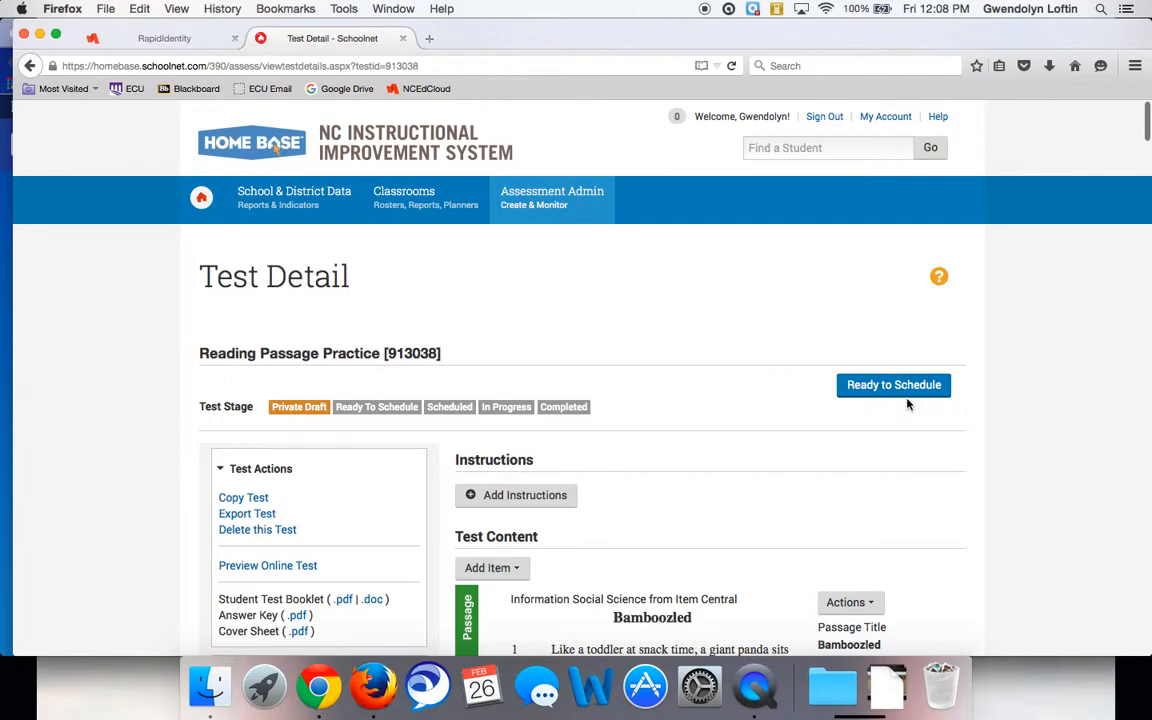
{"action": "left_click", "coordinate": [895, 389]}
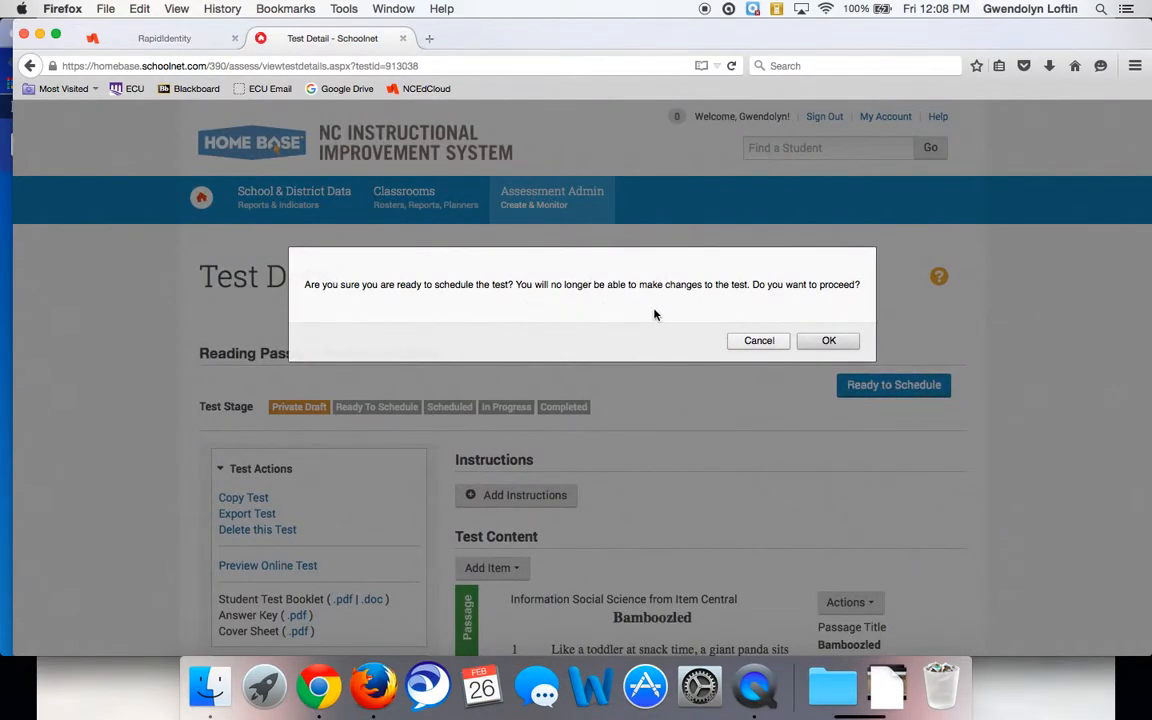
{"action": "left_click", "coordinate": [830, 341]}
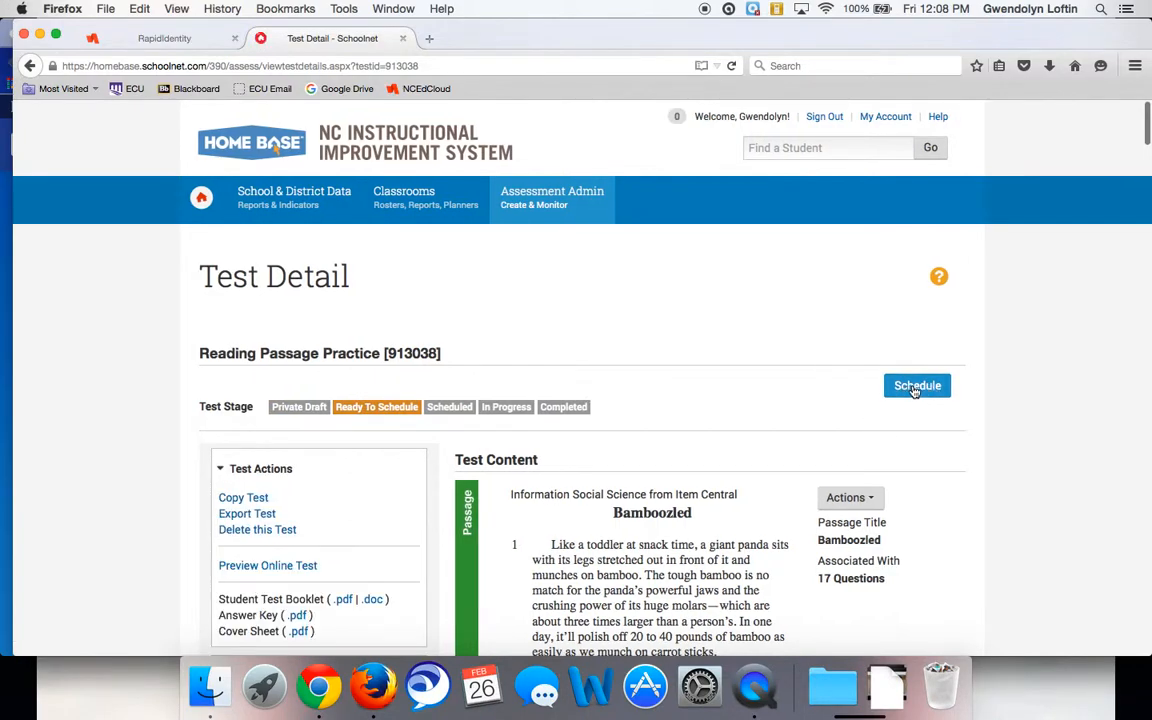
Open scheduling for the test and set the start date to 02/26/2016 and both the end and score due dates to 03/04/2016
{"action": "left_click", "coordinate": [917, 386]}
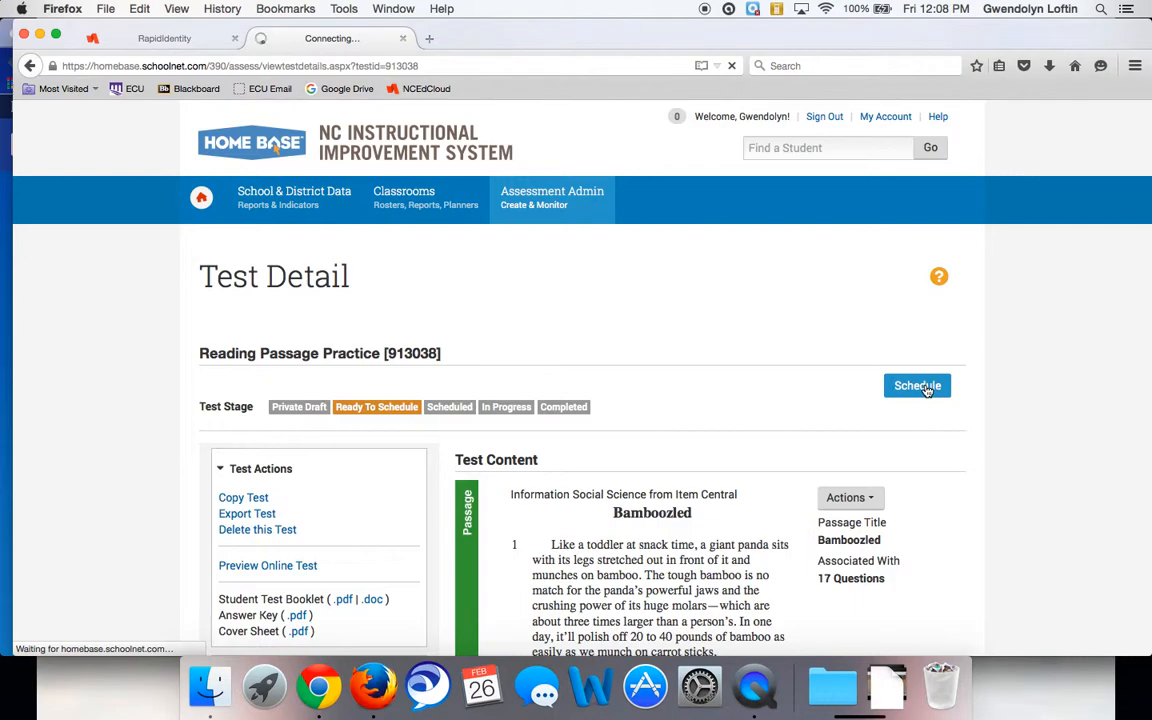
{"action": "scroll", "coordinate": [853, 420], "scroll_direction": "down", "scroll_amount": 4}
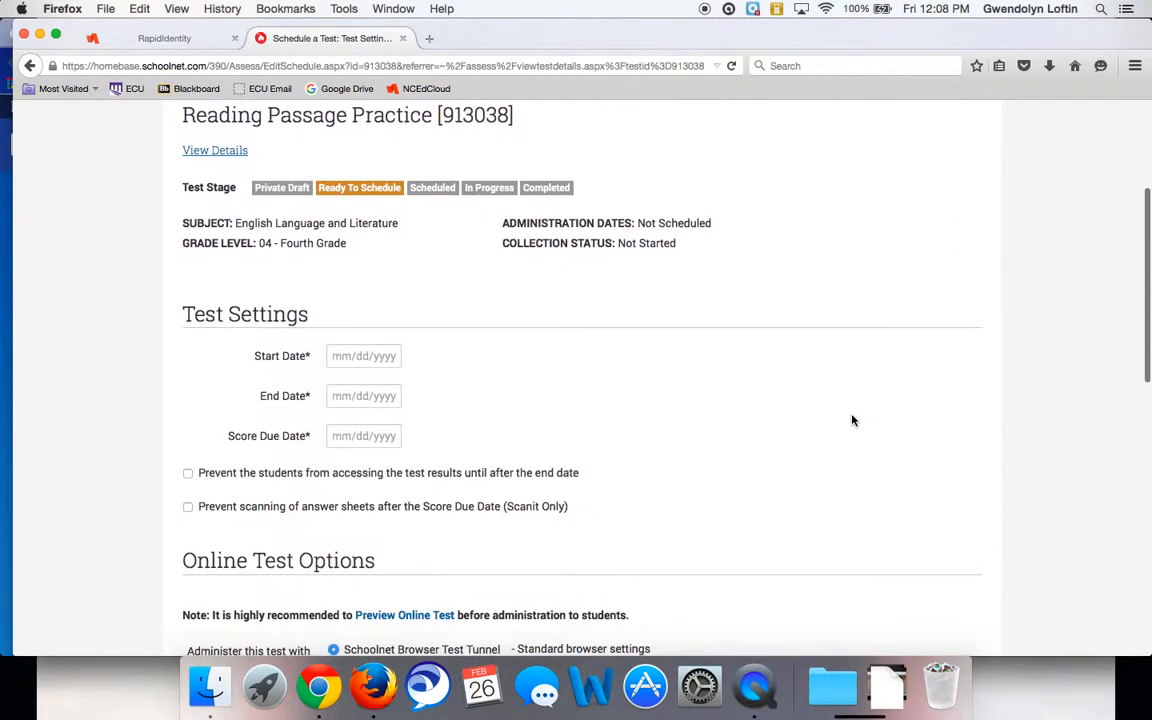
{"action": "left_click", "coordinate": [372, 356]}
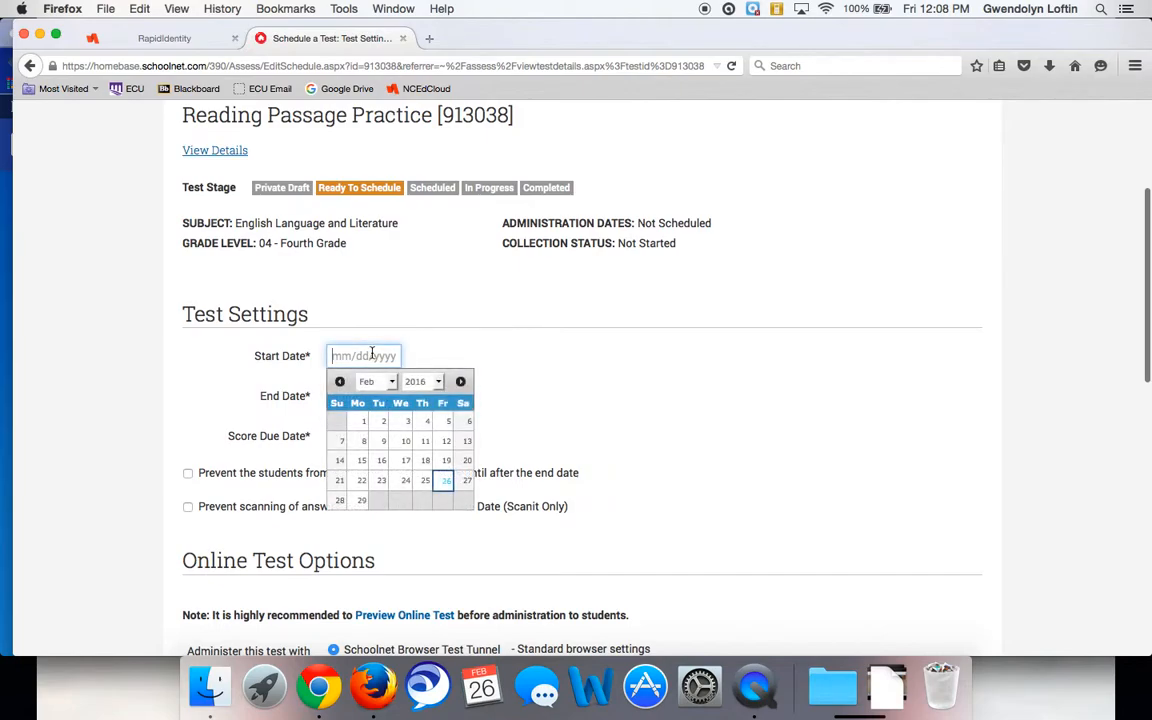
{"action": "left_click", "coordinate": [447, 484]}
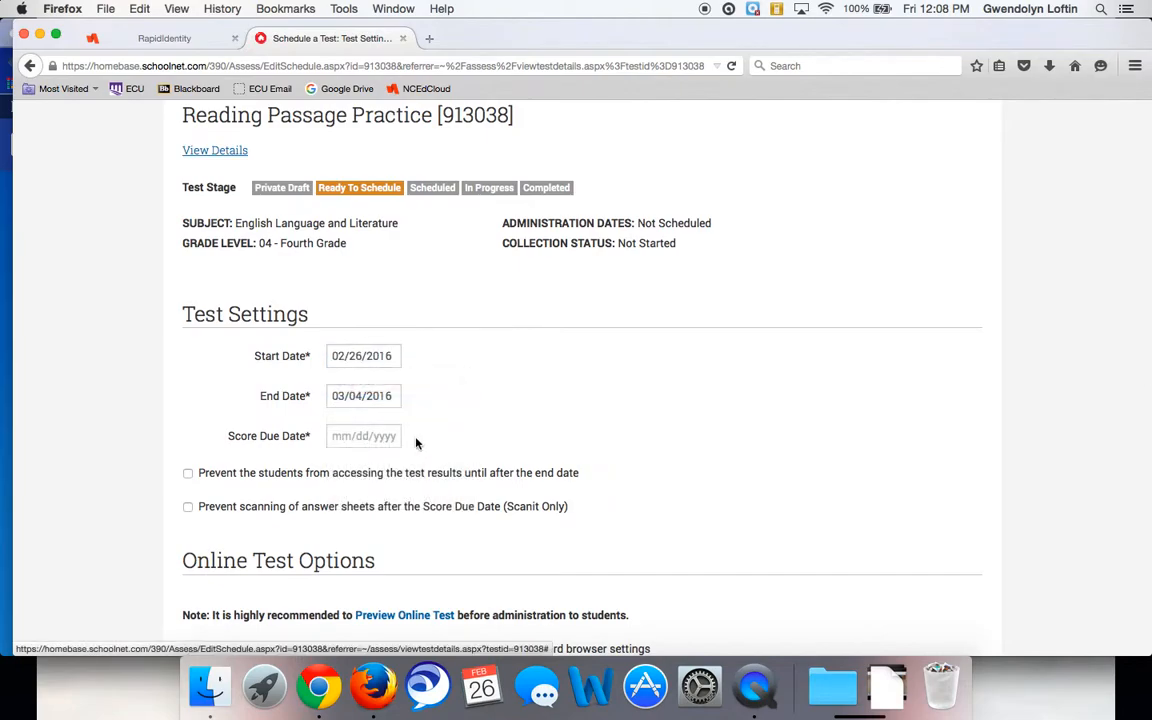
{"action": "scroll", "coordinate": [360, 400], "scroll_direction": "down", "scroll_amount": 1}
{"action": "left_click", "coordinate": [375, 405]}
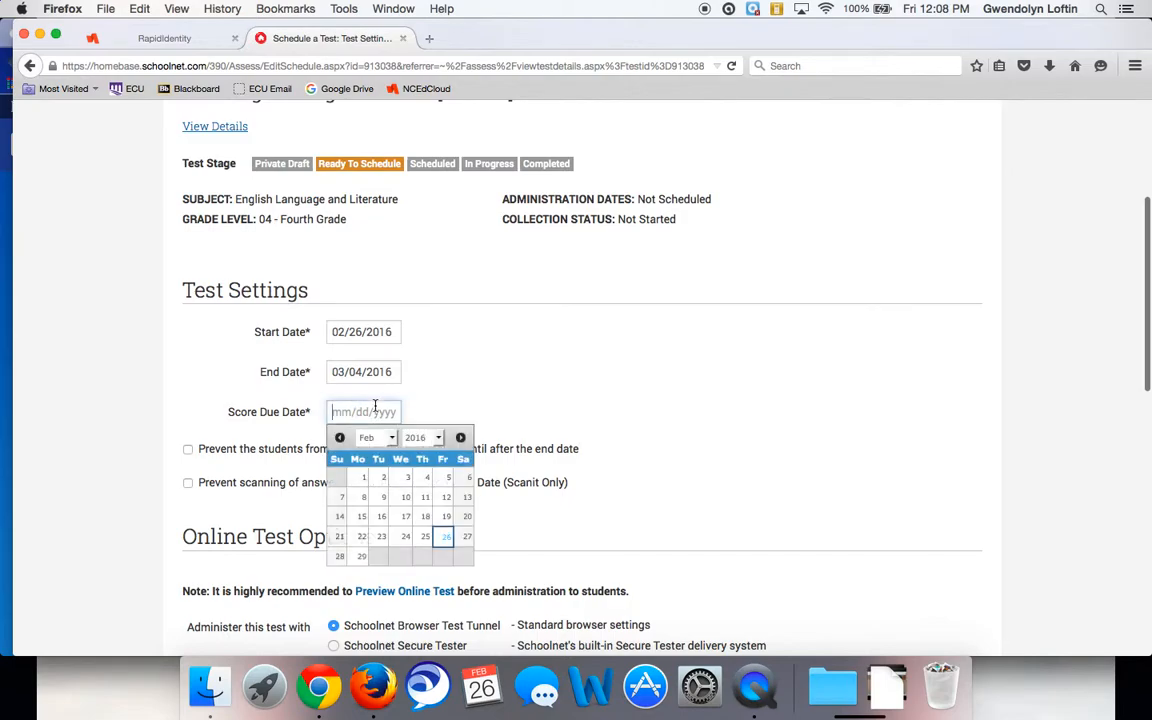
{"action": "left_click", "coordinate": [461, 441]}
{"action": "left_click", "coordinate": [446, 478]}
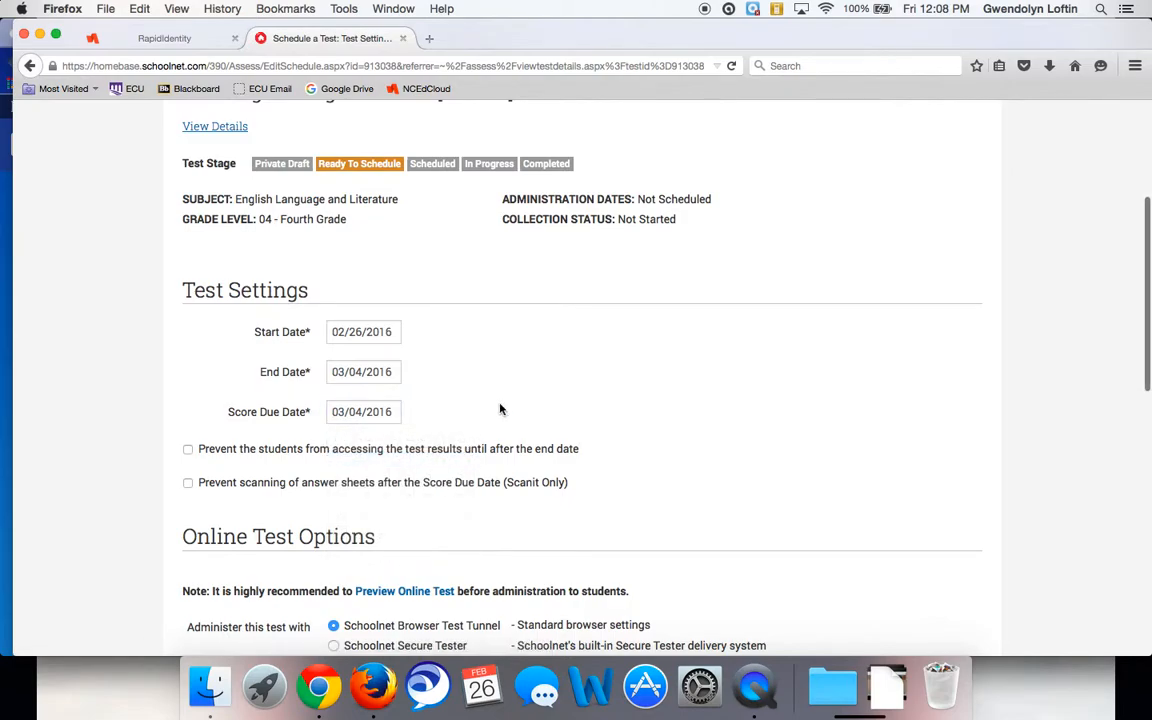
Try the online test option that shows student scores upon test submission
{"action": "scroll", "coordinate": [490, 409], "scroll_direction": "down", "scroll_amount": 1}
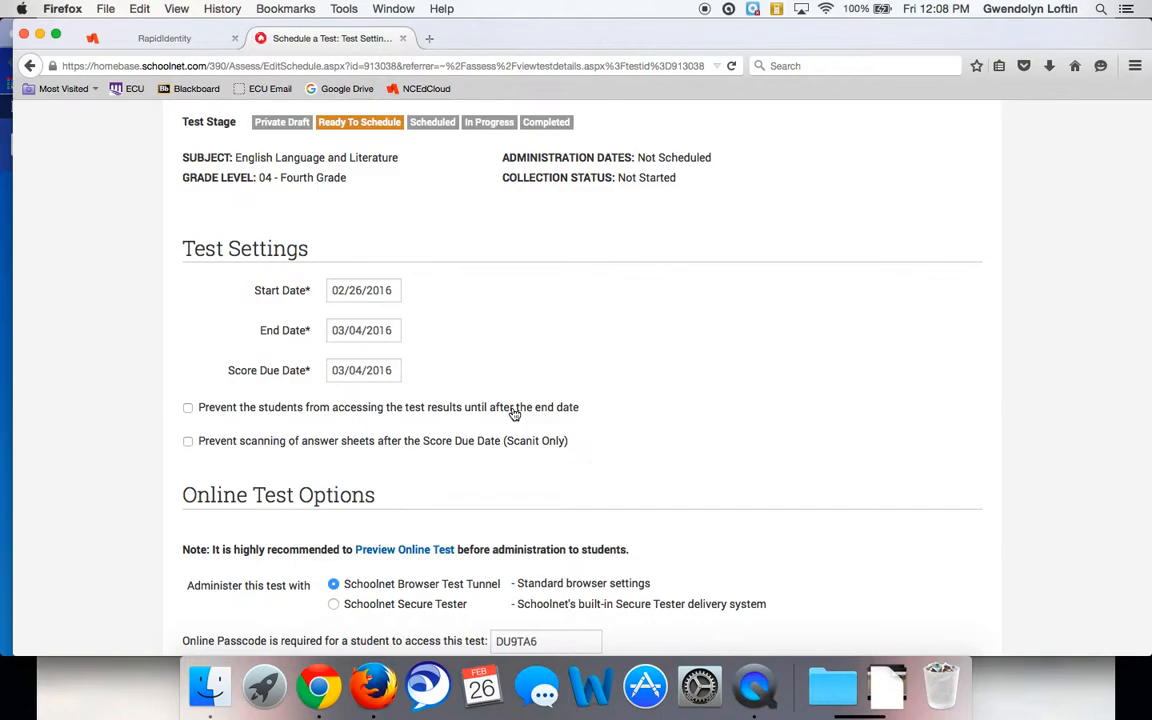
{"action": "scroll", "coordinate": [513, 413], "scroll_direction": "down", "scroll_amount": 6}
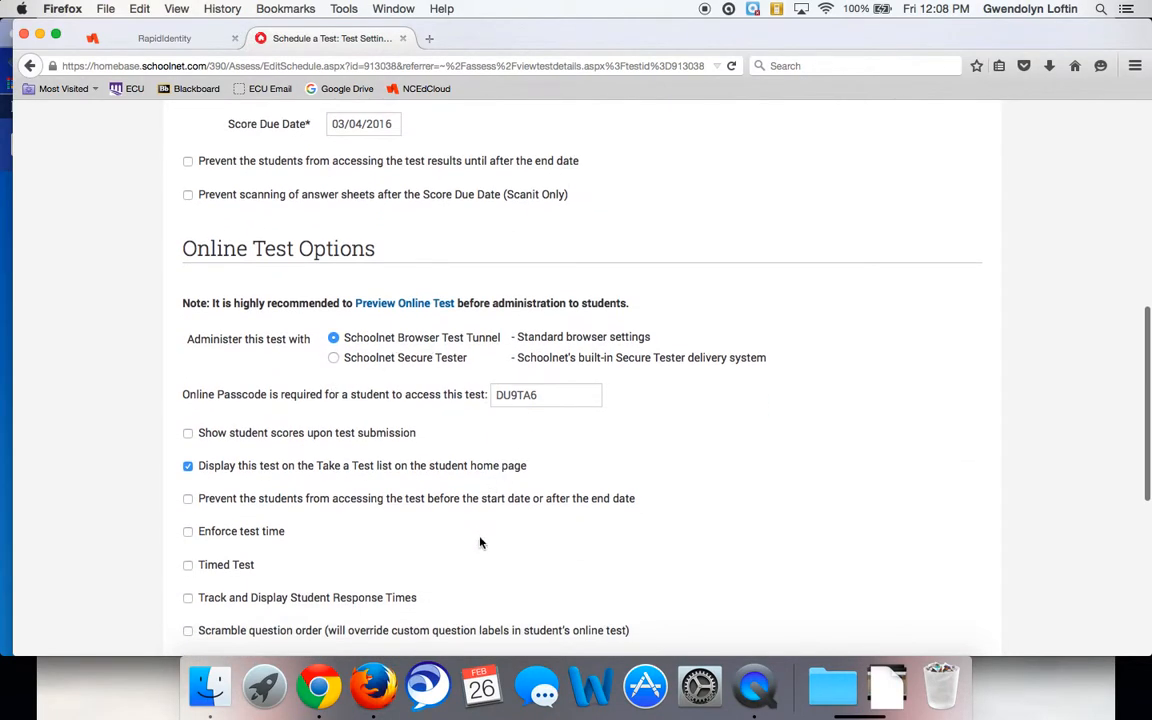
{"action": "scroll", "coordinate": [490, 550], "scroll_direction": "down", "scroll_amount": 3}
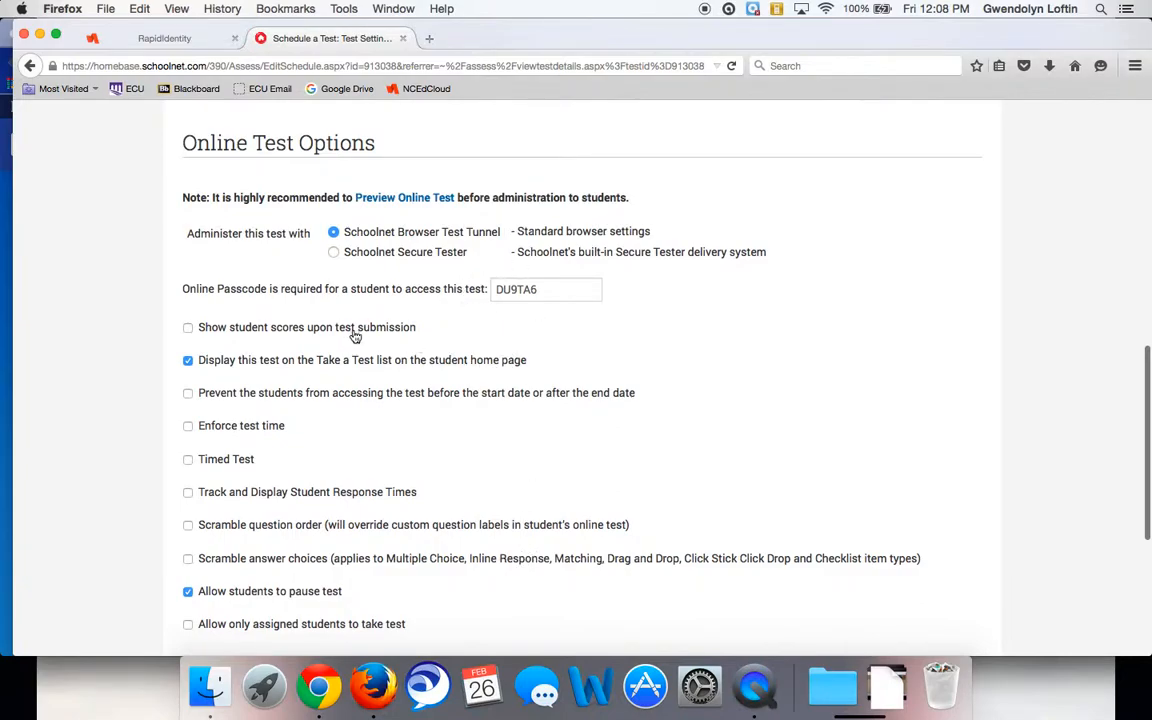
{"action": "left_click", "coordinate": [320, 331]}
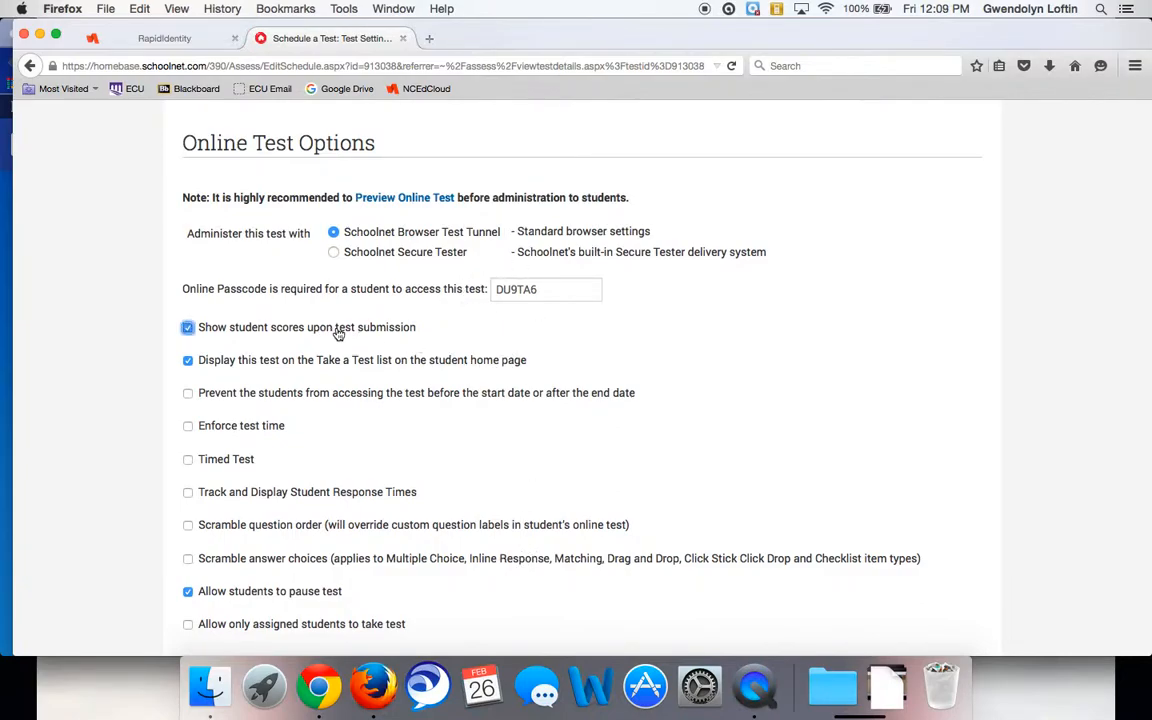
{"action": "left_click", "coordinate": [338, 332]}
{"action": "left_click", "coordinate": [338, 332]}
{"action": "left_click", "coordinate": [338, 332]}
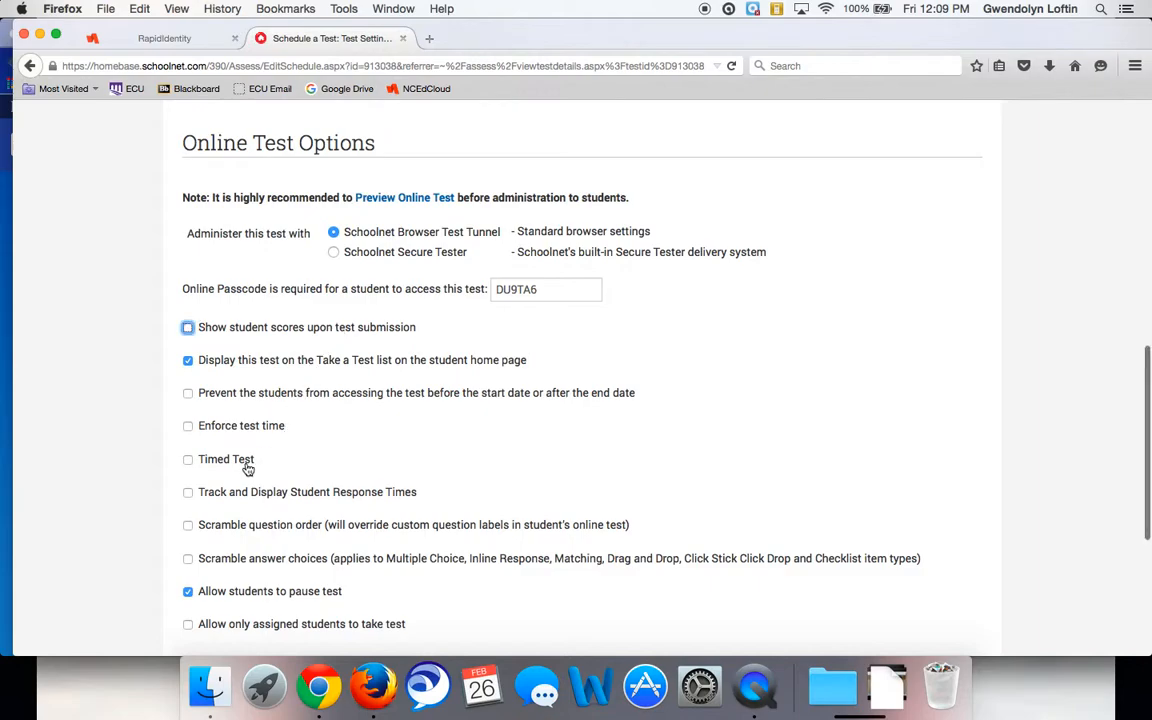
Review the remaining online test options and save the test's schedule settings without assigning students
{"action": "scroll", "coordinate": [250, 465], "scroll_direction": "down", "scroll_amount": 5}
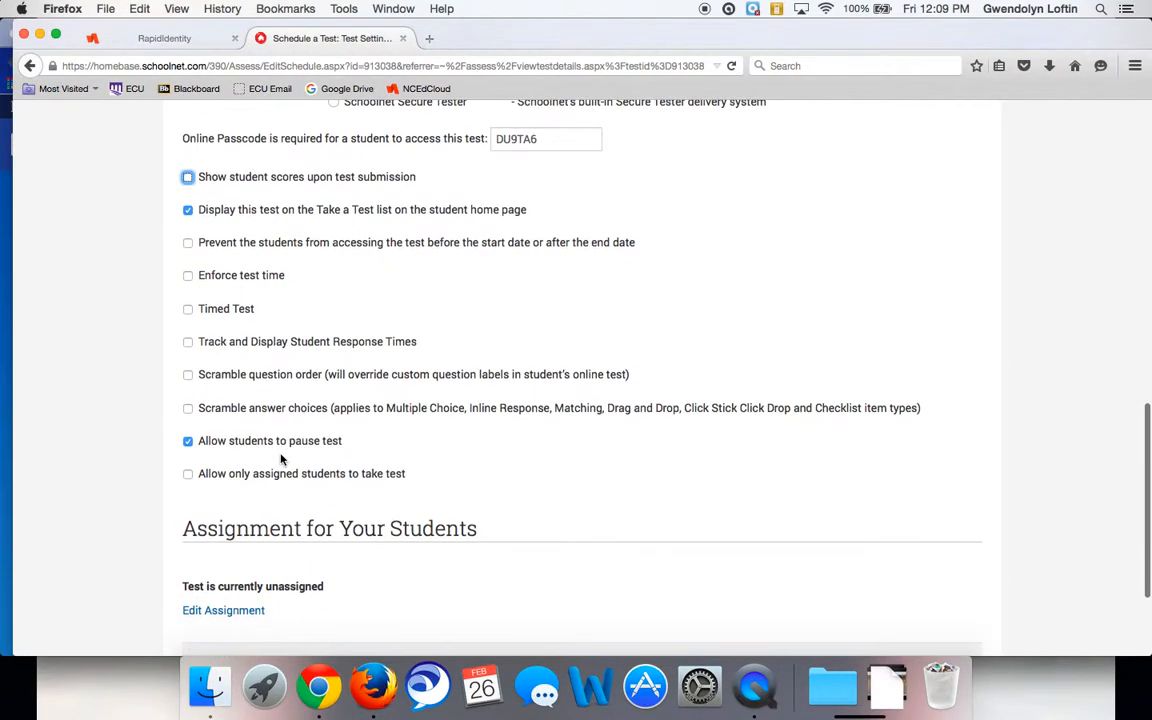
{"action": "scroll", "coordinate": [281, 459], "scroll_direction": "down", "scroll_amount": 4}
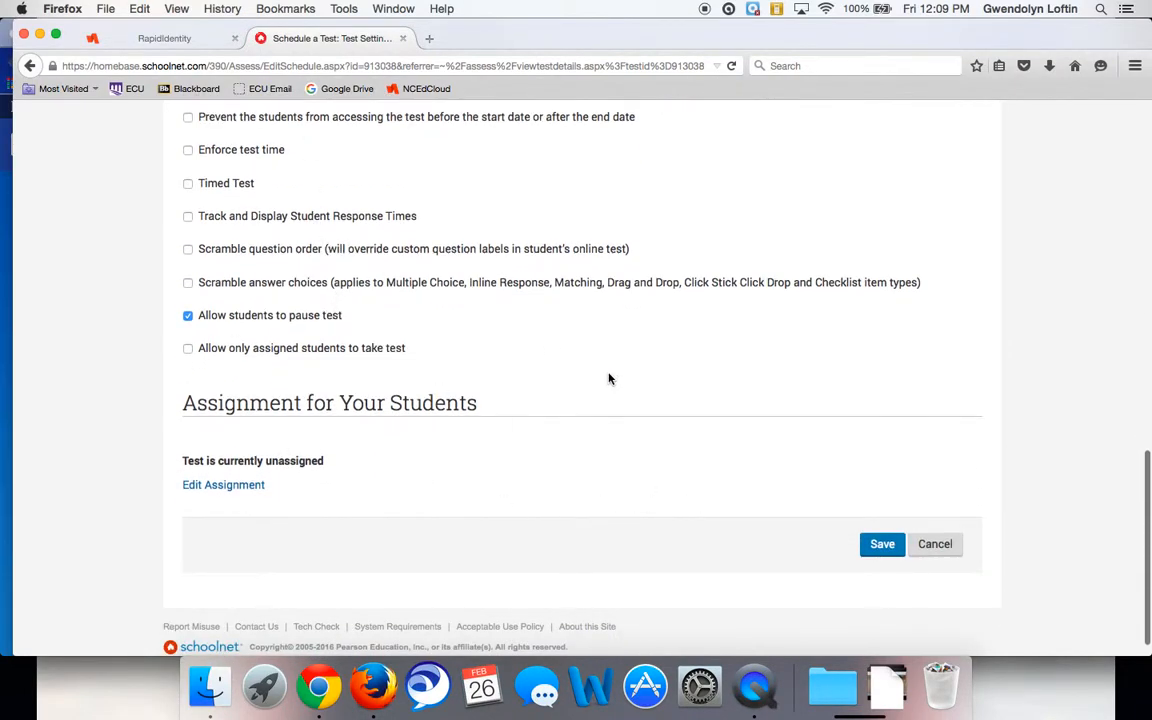
{"action": "left_click", "coordinate": [875, 553]}
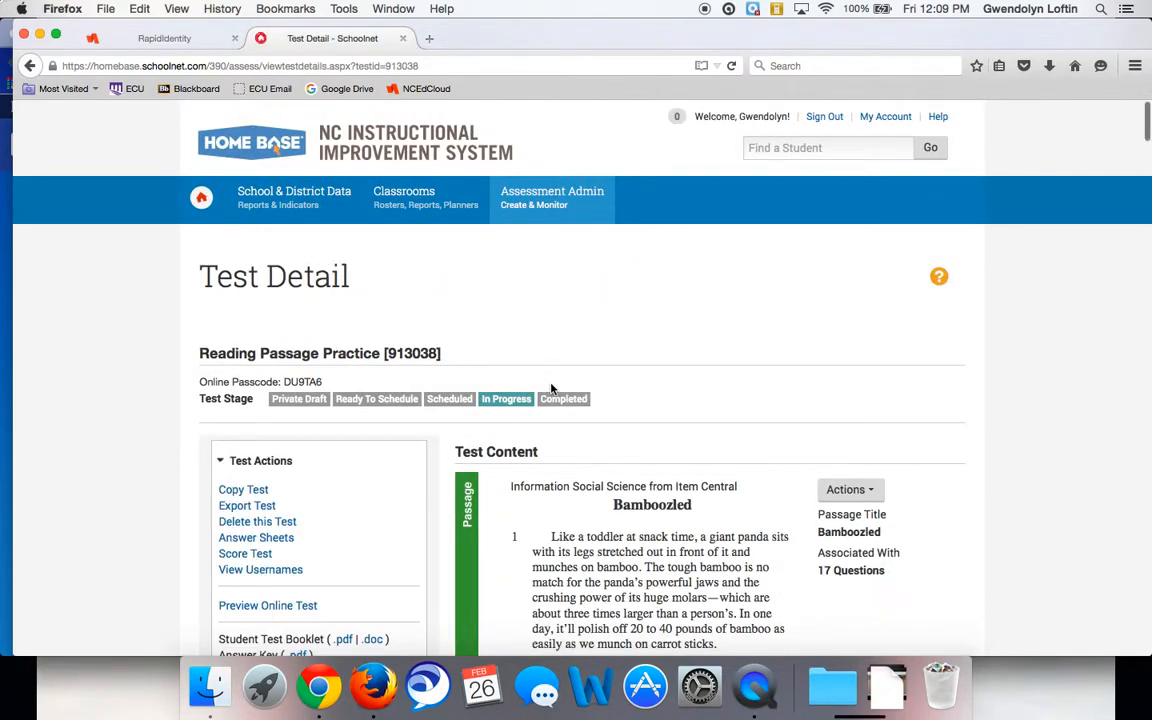
Look over the scheduled test's details, including its stage, test actions and the Bamboozled passage
{"action": "scroll", "coordinate": [548, 386], "scroll_direction": "down", "scroll_amount": 1}
{"action": "scroll", "coordinate": [550, 385], "scroll_direction": "down", "scroll_amount": 15}
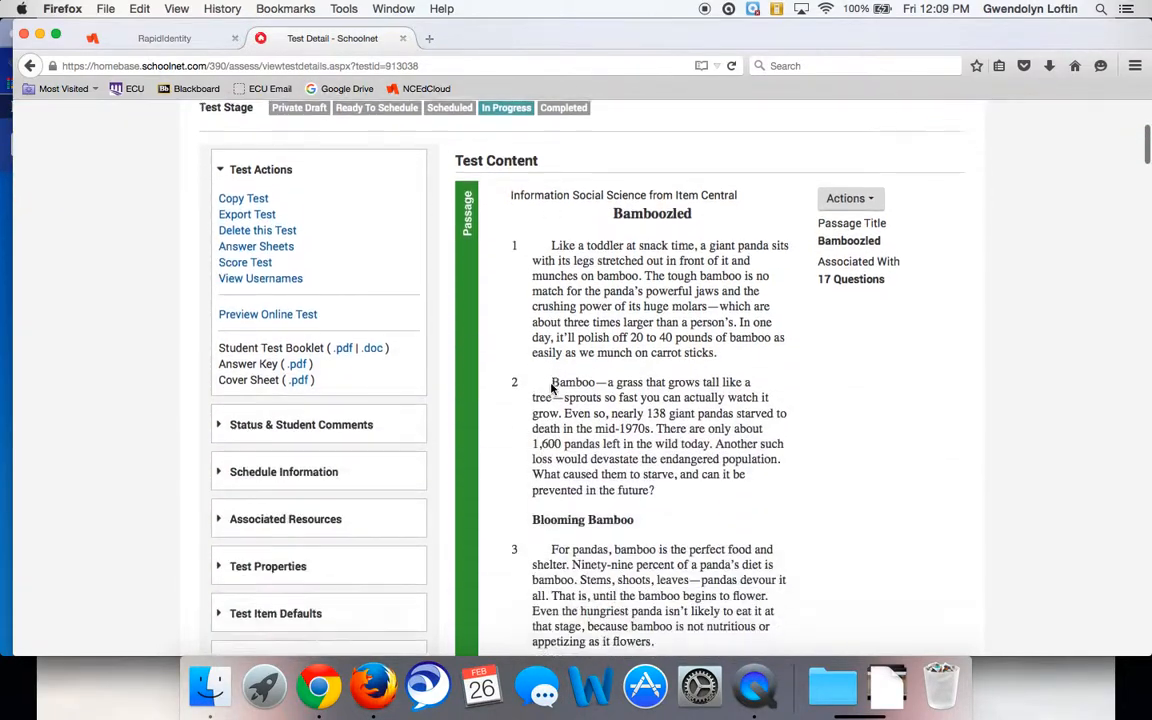
{"action": "scroll", "coordinate": [550, 388], "scroll_direction": "down", "scroll_amount": 3}
{"action": "scroll", "coordinate": [550, 388], "scroll_direction": "up", "scroll_amount": 20}
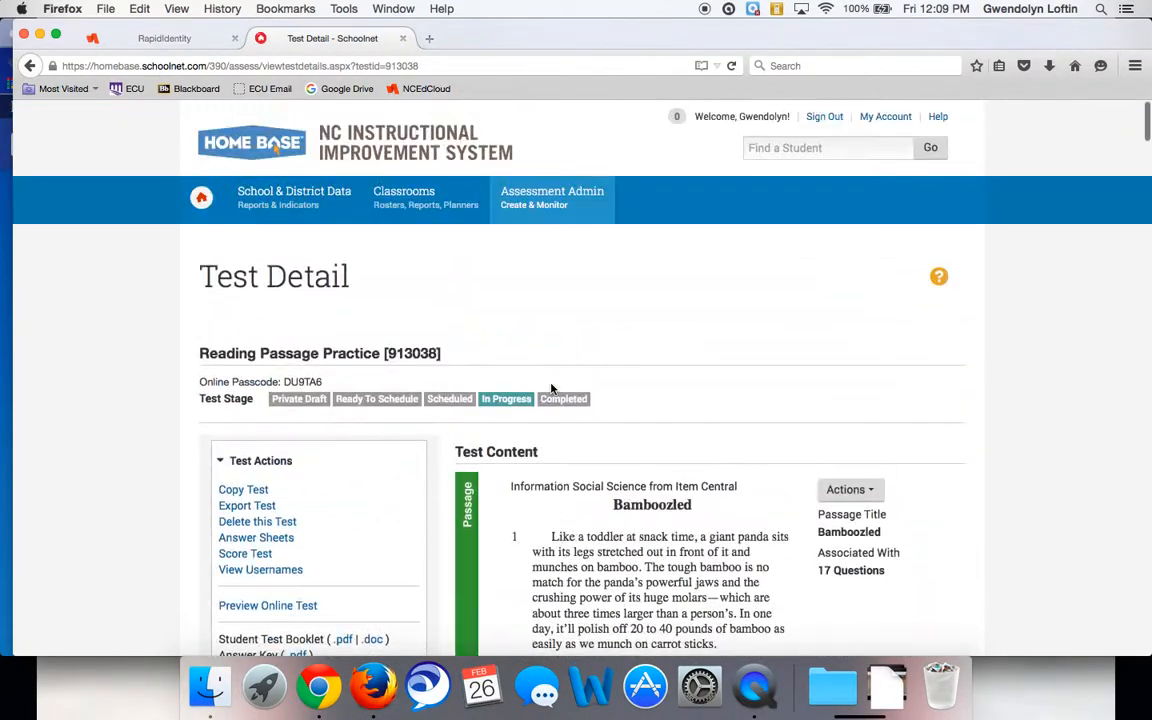
{"action": "scroll", "coordinate": [550, 388], "scroll_direction": "down", "scroll_amount": 3}
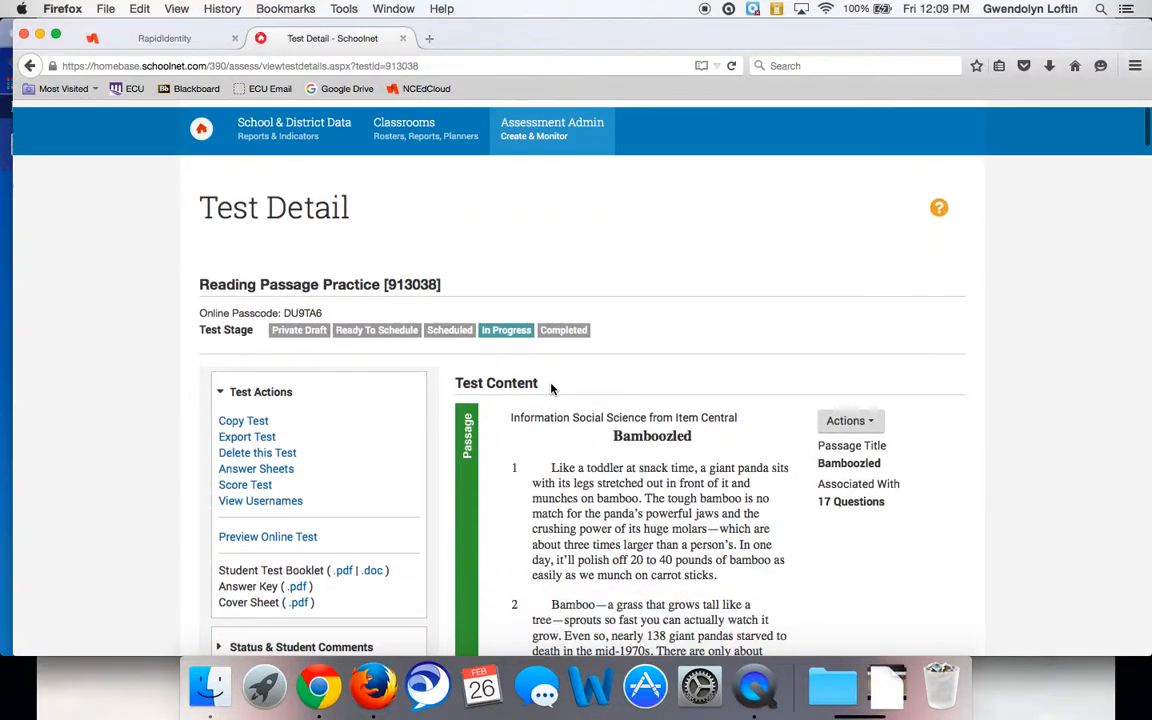
{"action": "scroll", "coordinate": [550, 388], "scroll_direction": "down", "scroll_amount": 10}
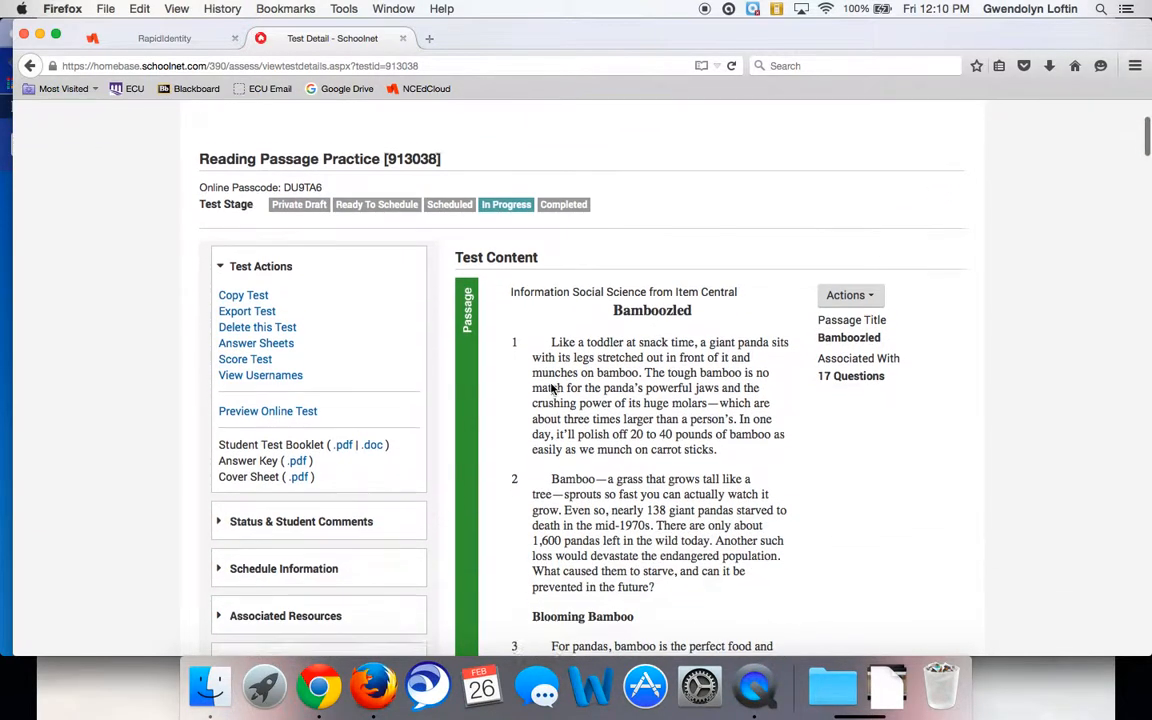
Go to the Assessment Dashboard and reopen the test "Reading Passage Practice" from the most recent tests
{"action": "scroll", "coordinate": [550, 385], "scroll_direction": "up", "scroll_amount": 15}
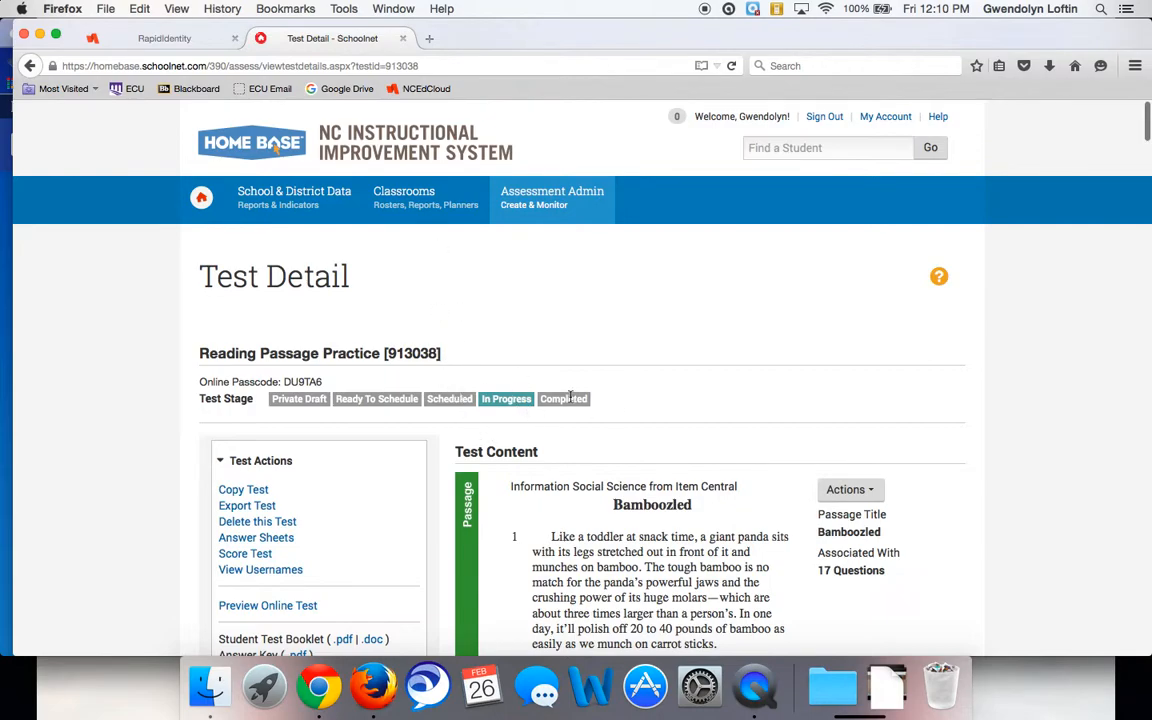
{"action": "scroll", "coordinate": [340, 496], "scroll_direction": "down", "scroll_amount": 2}
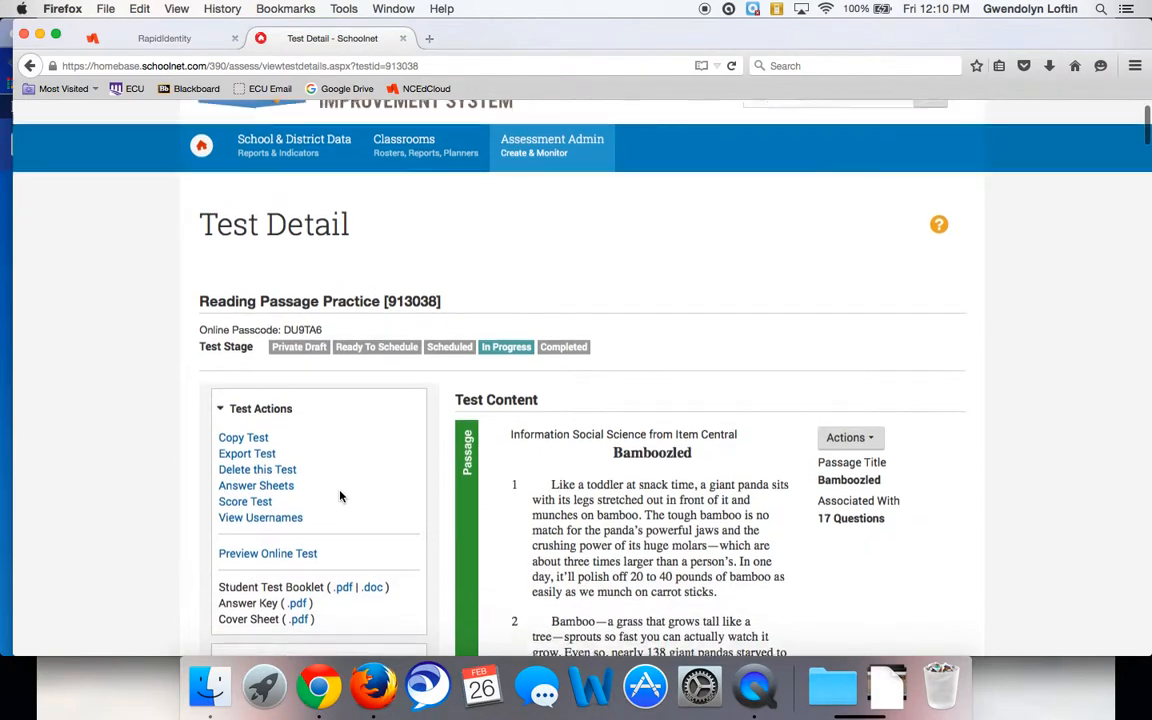
{"action": "scroll", "coordinate": [340, 496], "scroll_direction": "up", "scroll_amount": 2}
{"action": "mouse_move", "coordinate": [555, 212]}
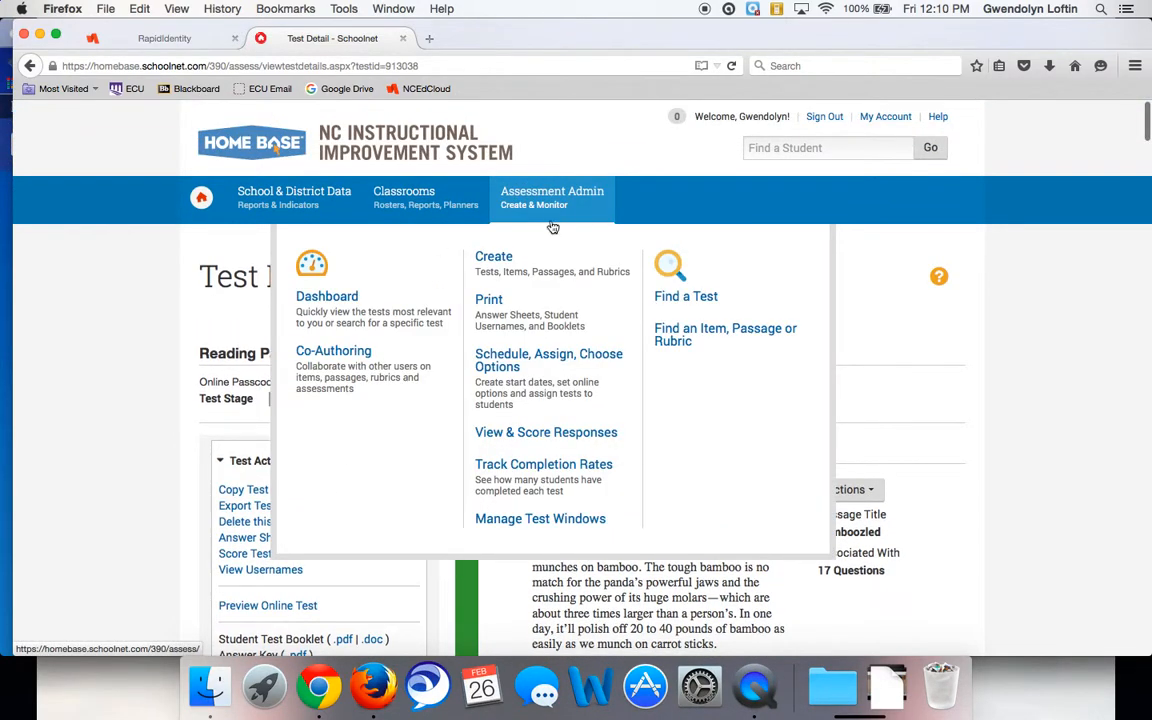
{"action": "left_click", "coordinate": [335, 303]}
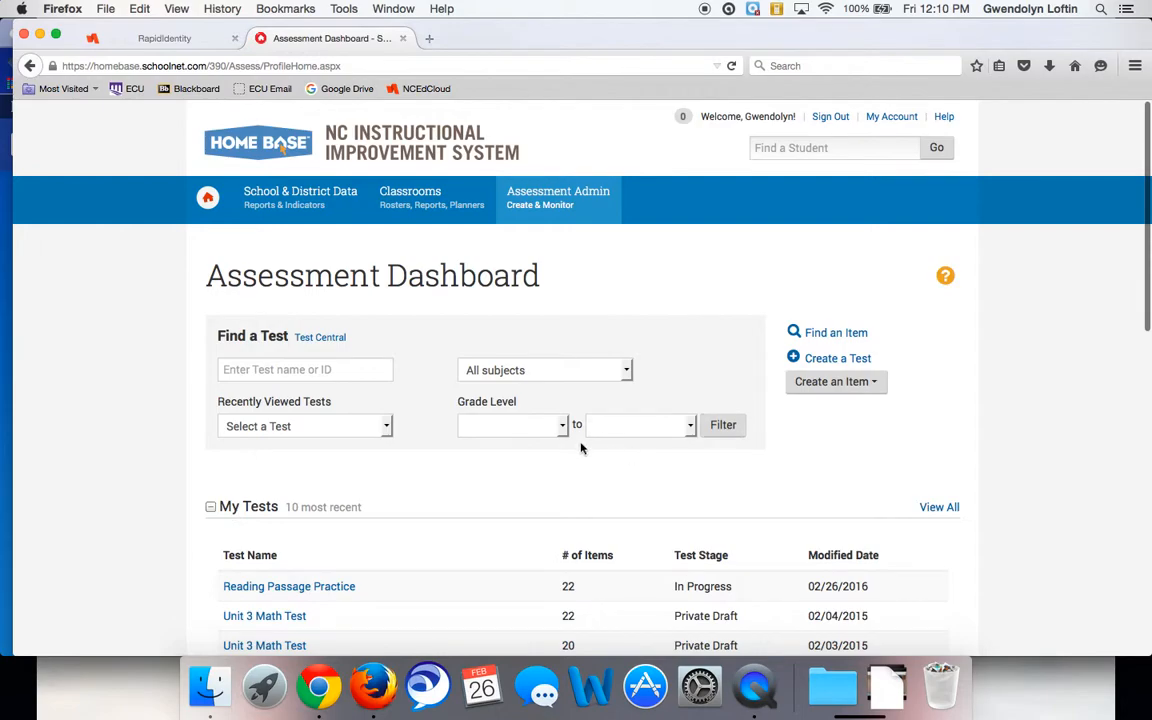
{"action": "scroll", "coordinate": [586, 445], "scroll_direction": "down", "scroll_amount": 2}
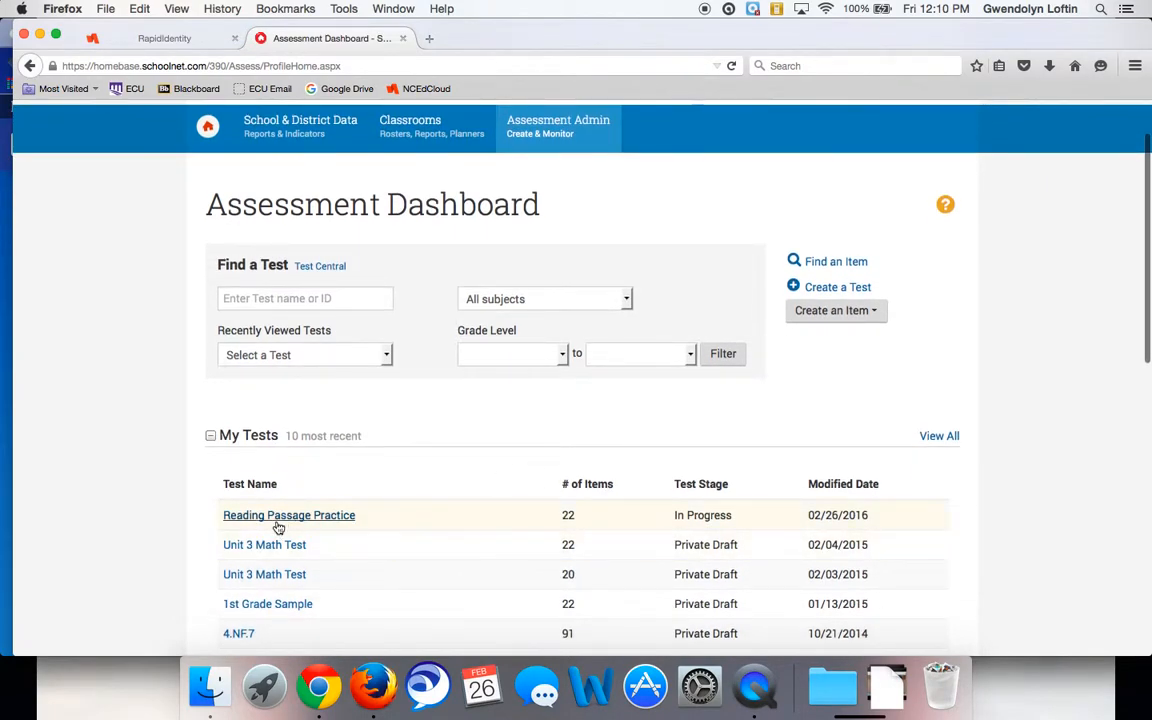
{"action": "left_click", "coordinate": [335, 516]}
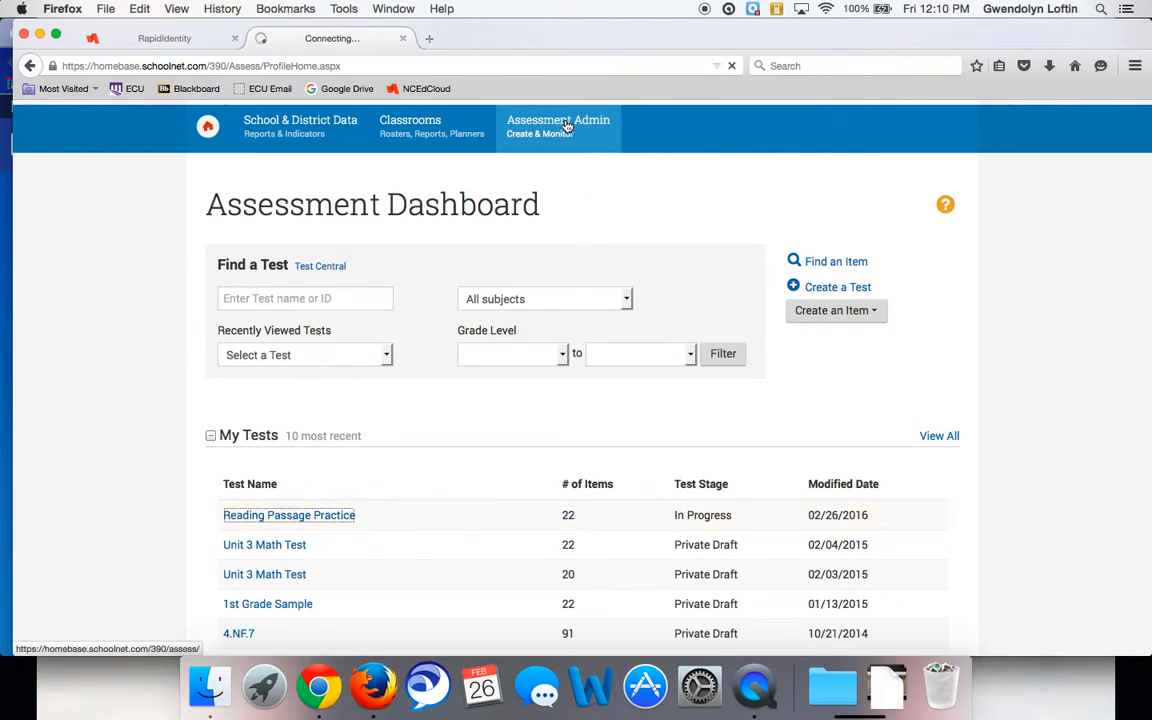
{"action": "mouse_move", "coordinate": [560, 122]}
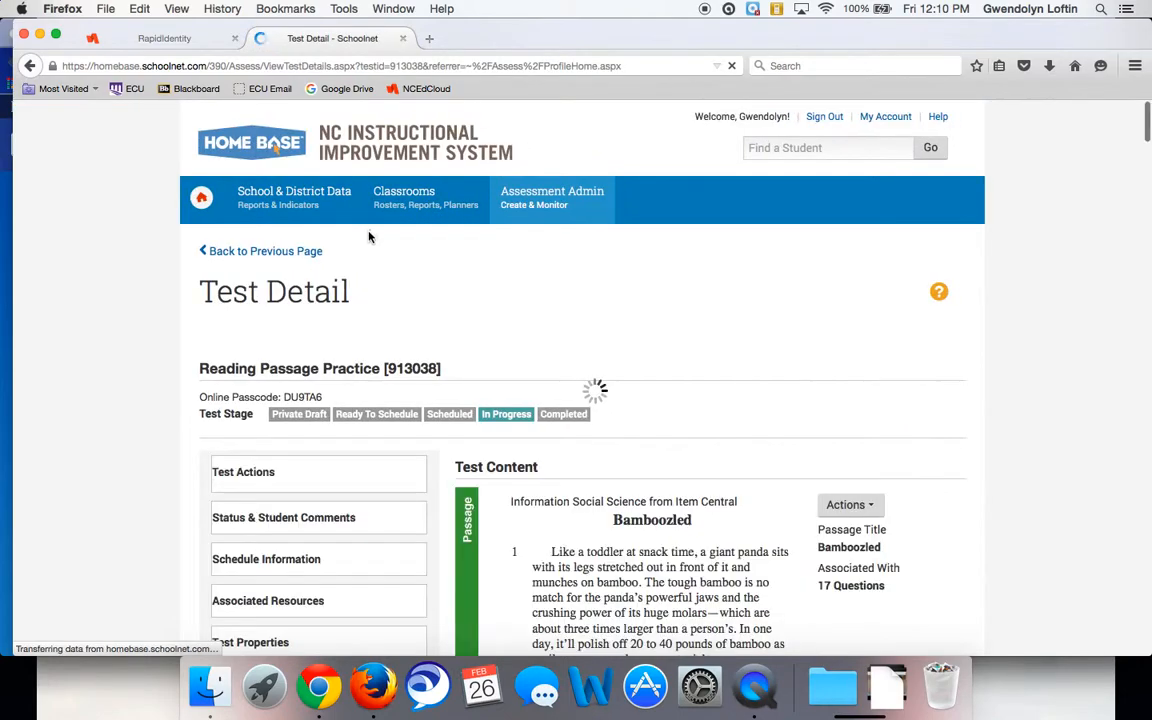
Expand the test's schedule information and check its start, end and scoring end dates
{"action": "scroll", "coordinate": [427, 386], "scroll_direction": "down", "scroll_amount": 3}
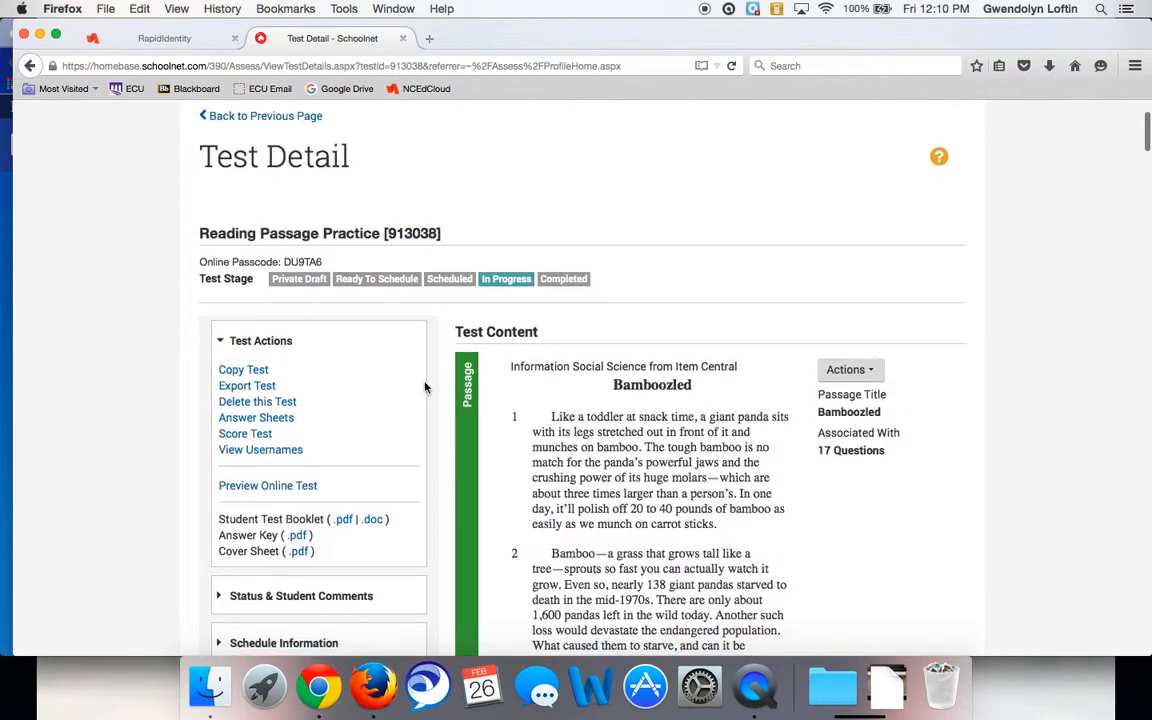
{"action": "scroll", "coordinate": [424, 387], "scroll_direction": "down", "scroll_amount": 4}
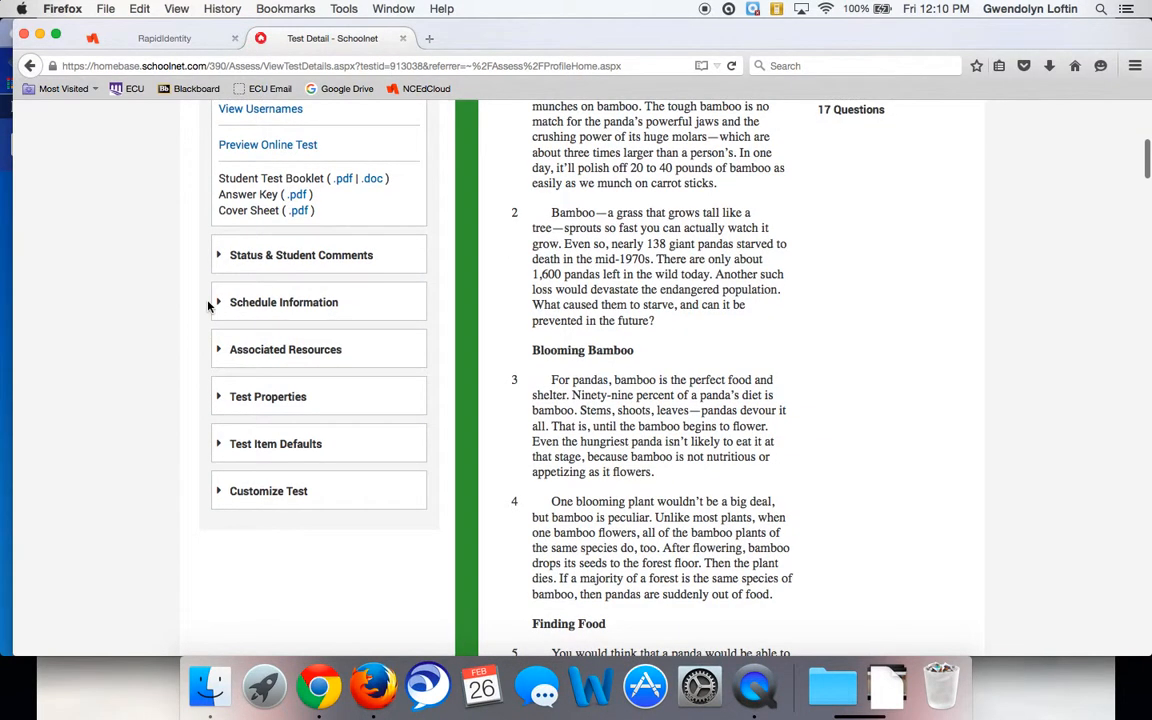
{"action": "left_click", "coordinate": [221, 302]}
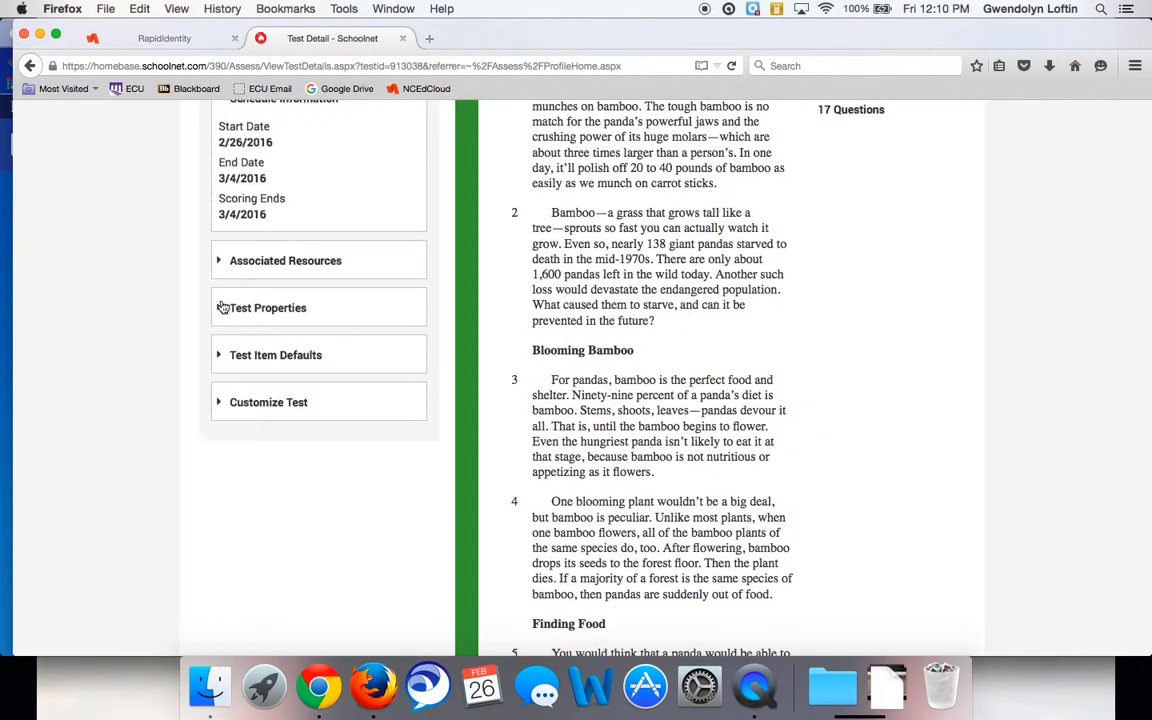
{"action": "scroll", "coordinate": [221, 305], "scroll_direction": "up", "scroll_amount": 1}
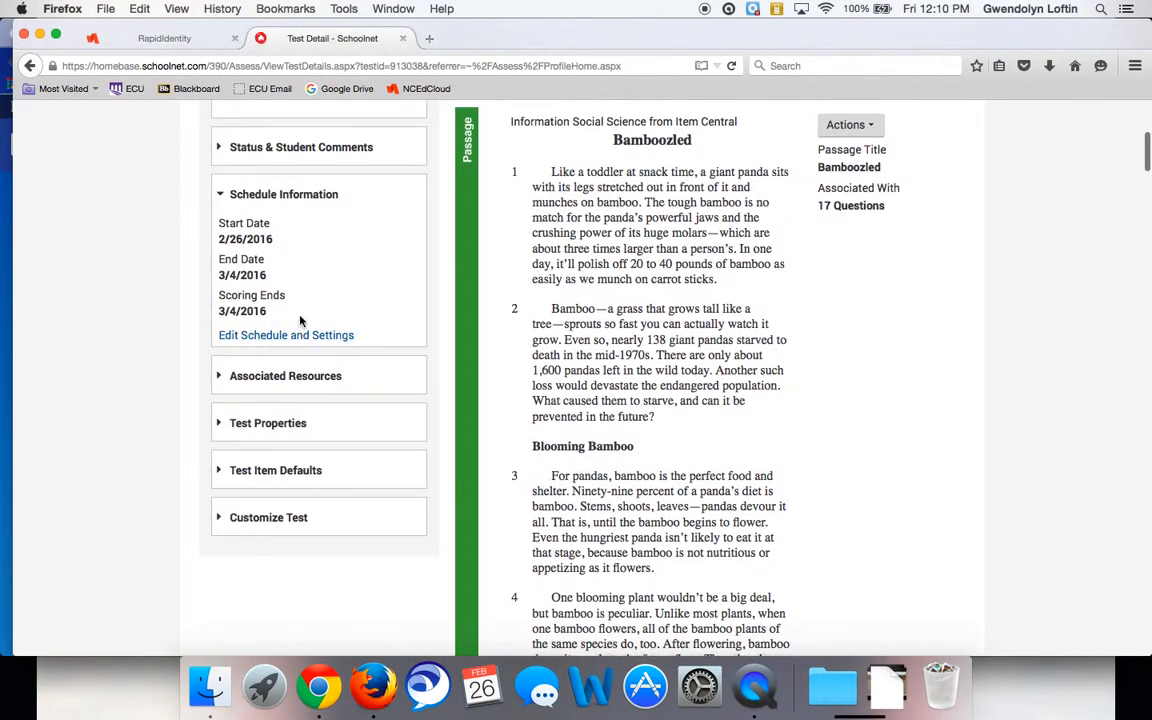
{"action": "scroll", "coordinate": [300, 320], "scroll_direction": "up", "scroll_amount": 1}
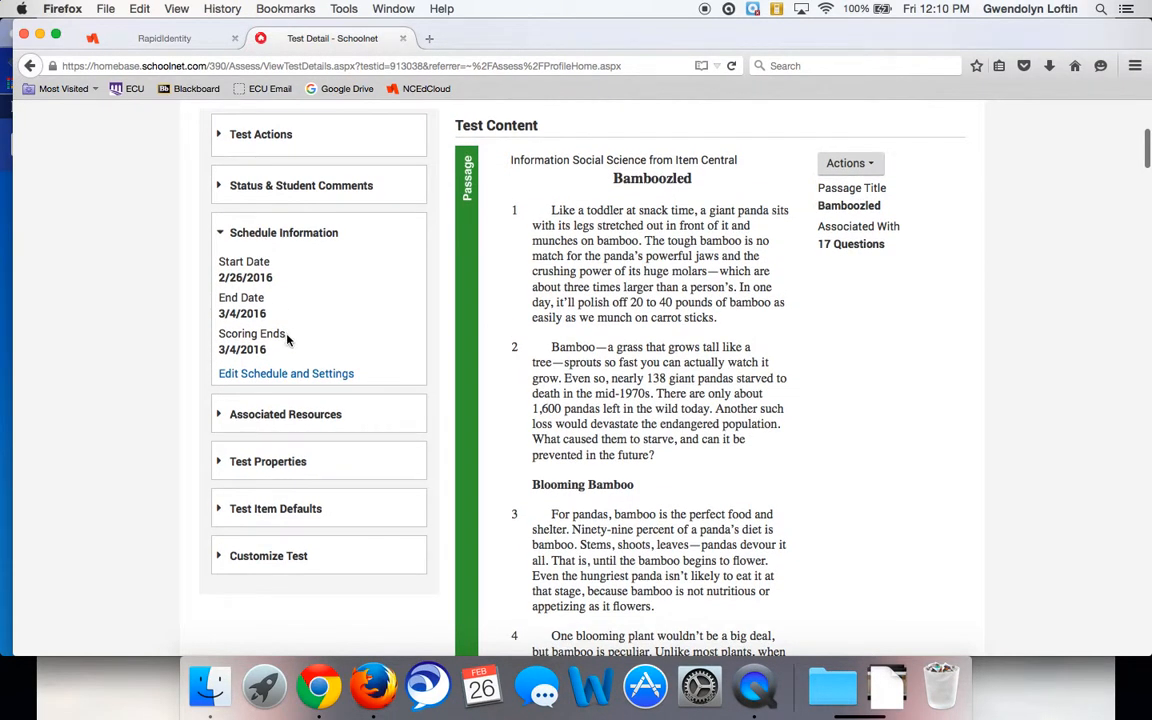
Open the test's schedule and settings for editing and review the dates, online passcode field and online test options
{"action": "left_click", "coordinate": [292, 373]}
{"action": "scroll", "coordinate": [424, 419], "scroll_direction": "down", "scroll_amount": 5}
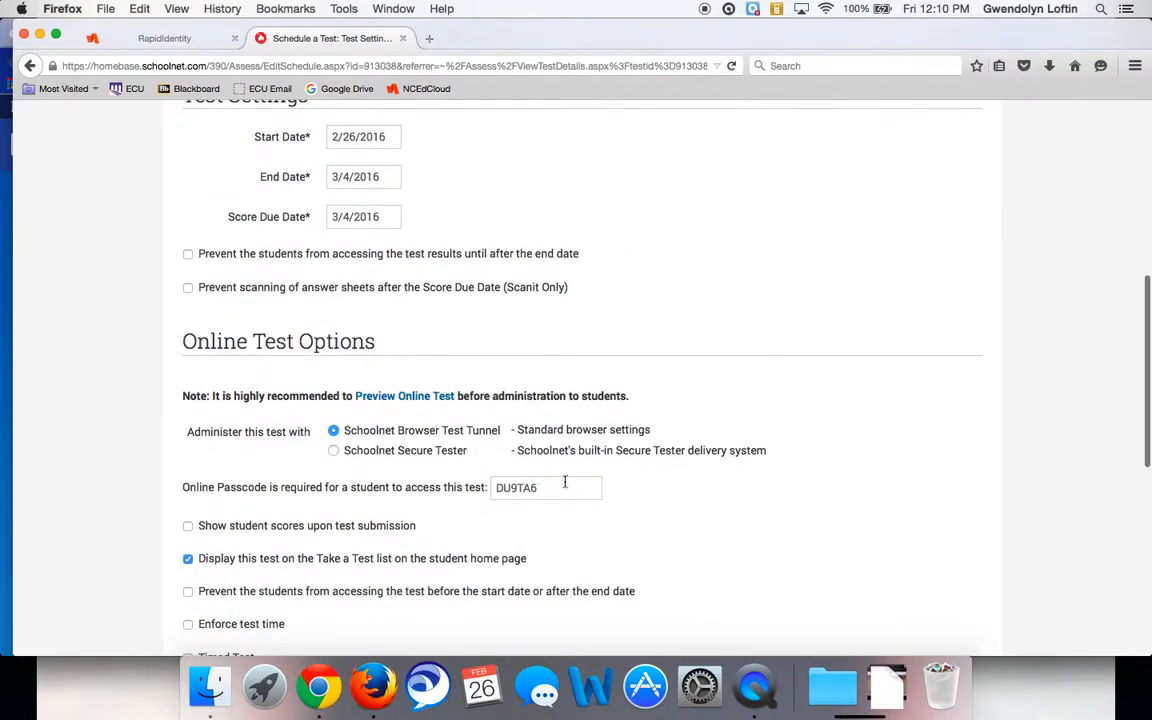
{"action": "scroll", "coordinate": [562, 497], "scroll_direction": "down", "scroll_amount": 2}
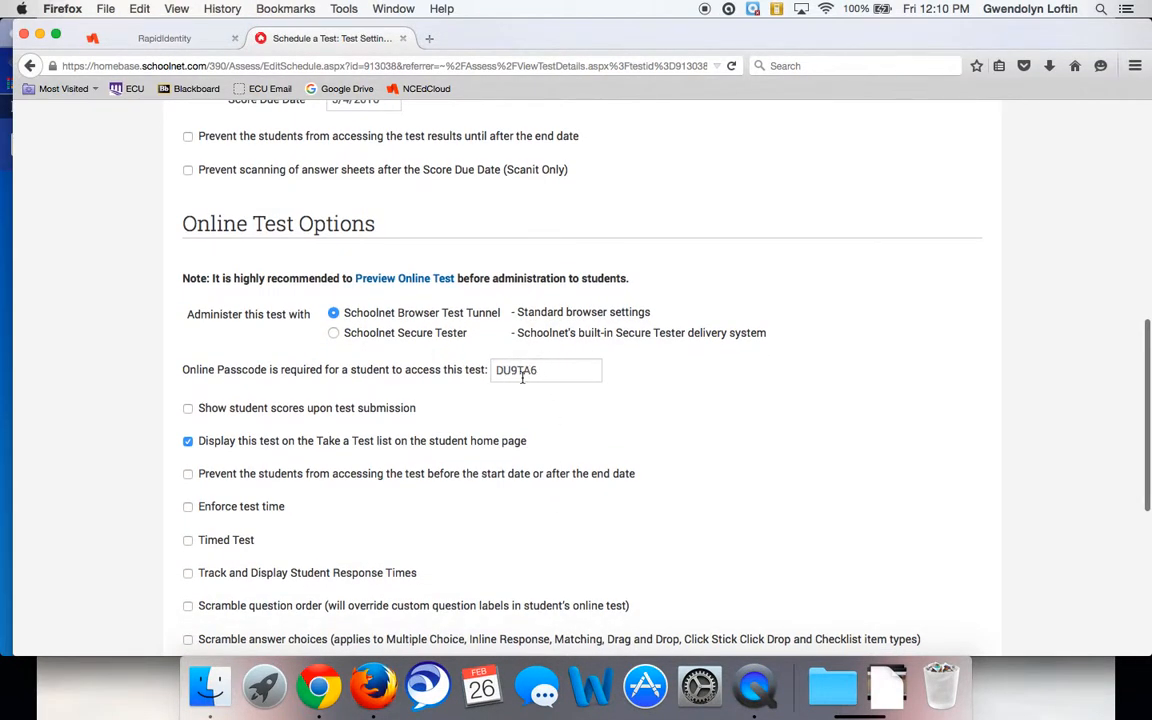
{"action": "scroll", "coordinate": [536, 375], "scroll_direction": "down", "scroll_amount": 2}
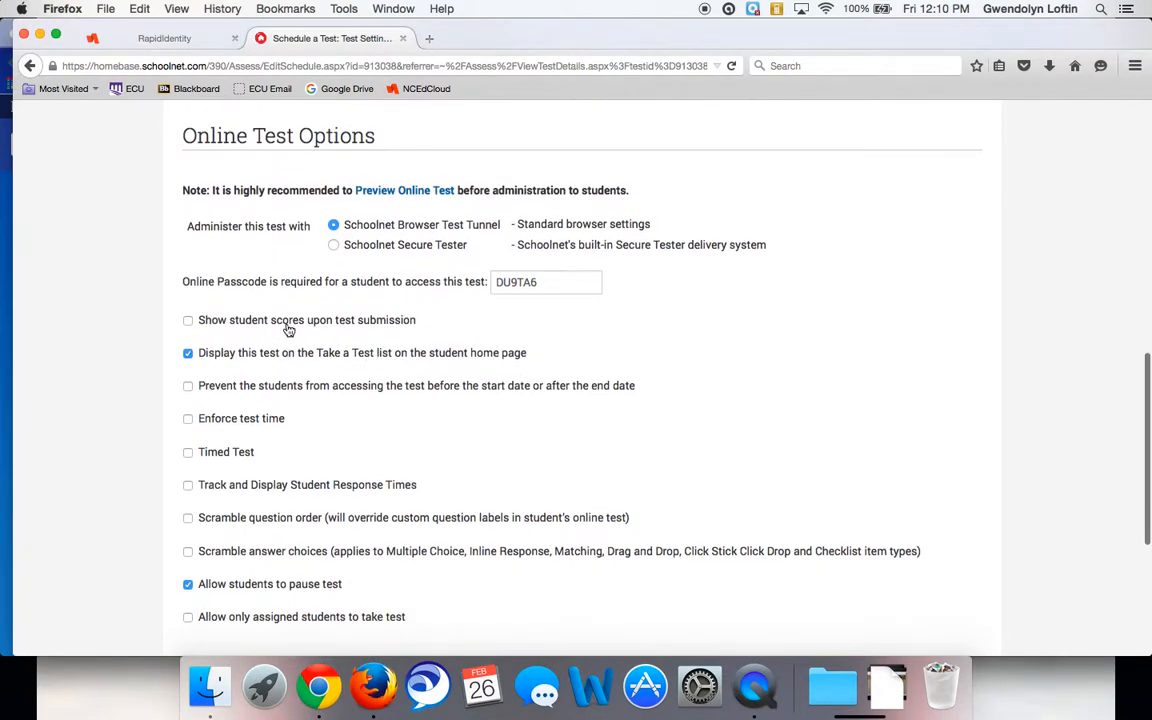
{"action": "scroll", "coordinate": [290, 305], "scroll_direction": "up", "scroll_amount": 3}
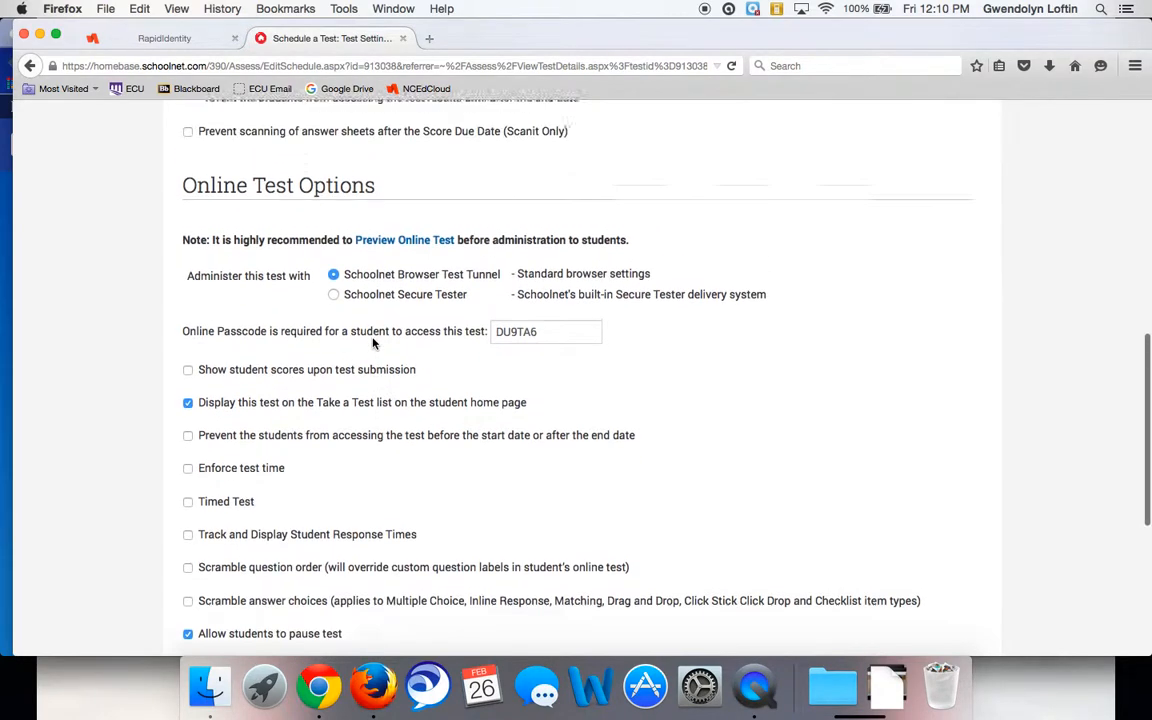
{"action": "scroll", "coordinate": [373, 343], "scroll_direction": "up", "scroll_amount": 10}
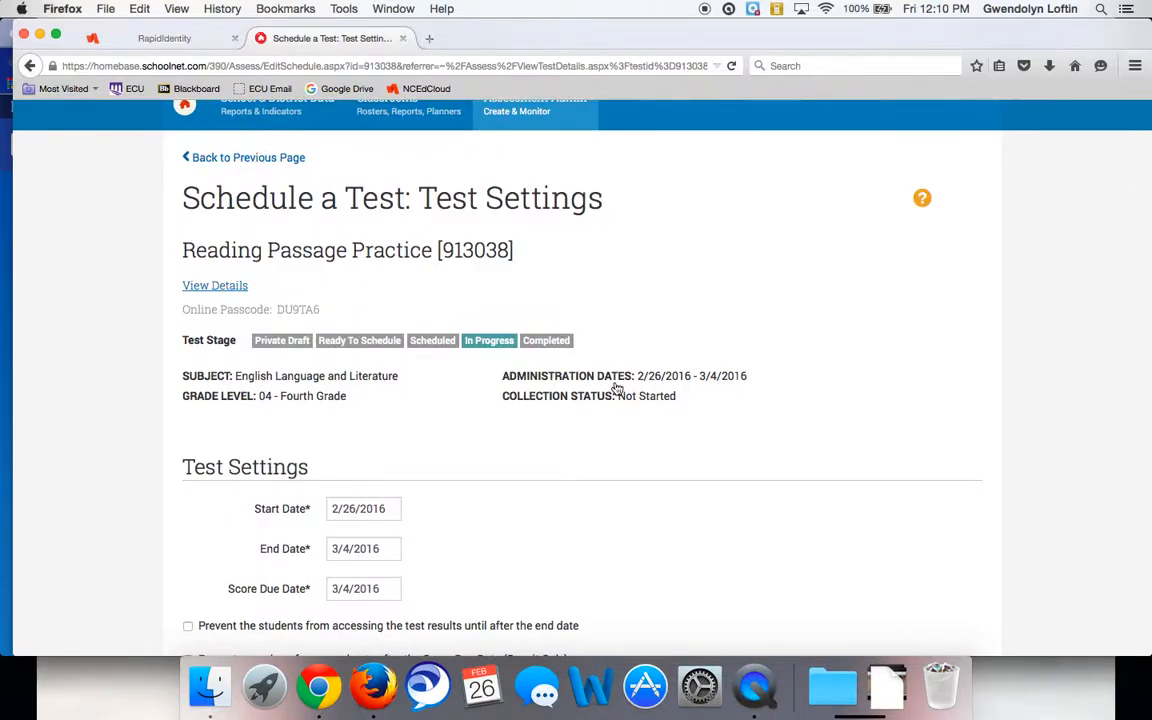
{"action": "scroll", "coordinate": [617, 388], "scroll_direction": "up", "scroll_amount": 2}
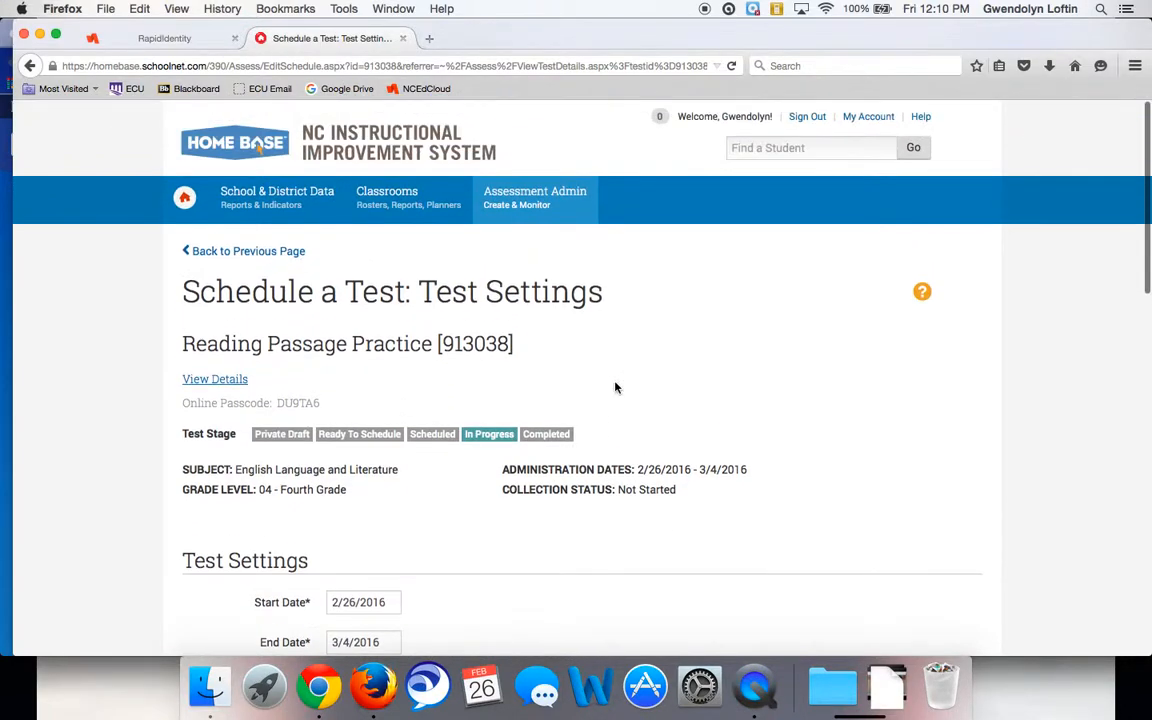